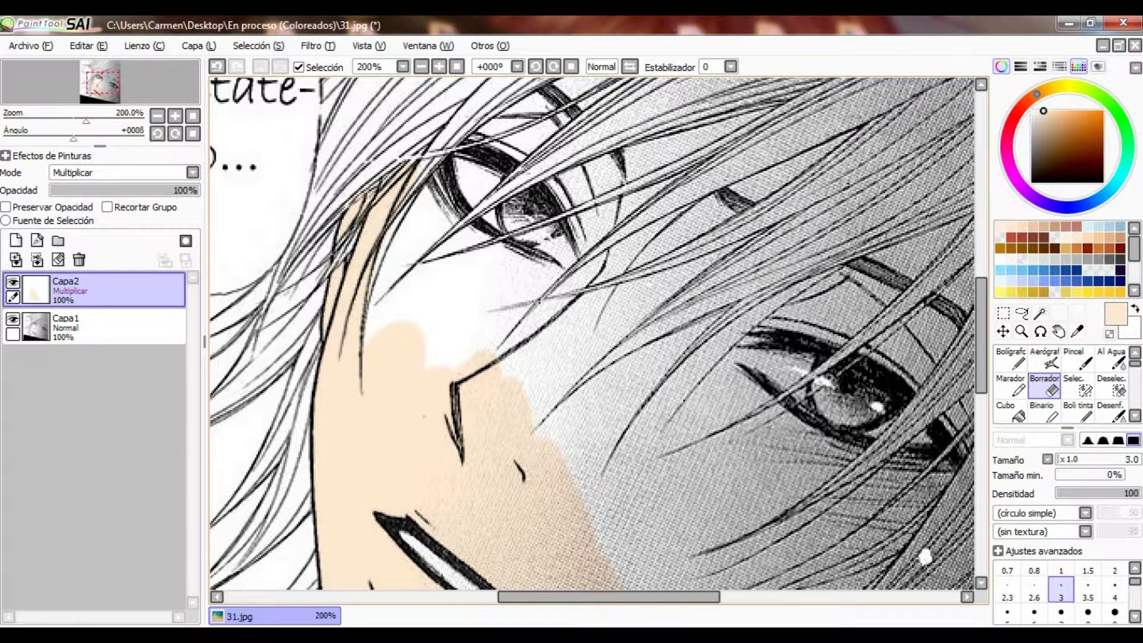
- Paint the light skin tone on the upper cheek and beside the left-hand eye with the pen at size 9
key(bracketright)
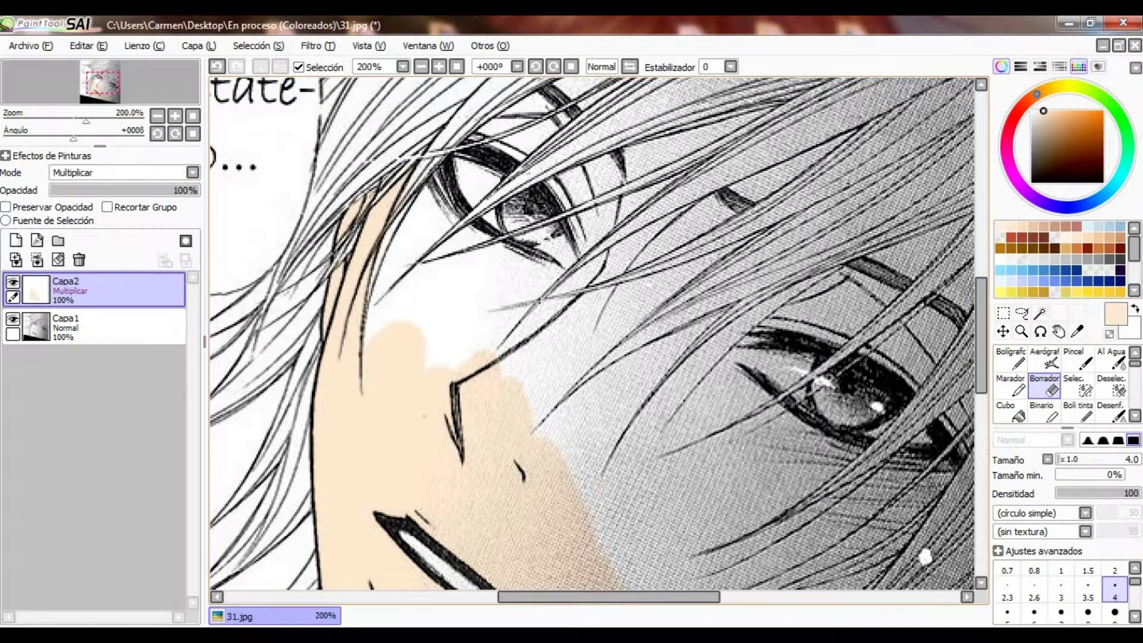
key(n)
mouse_move(416, 333)
mouse_down()
mouse_move(393, 286)
mouse_move(410, 226)
mouse_move(432, 212)
mouse_up()
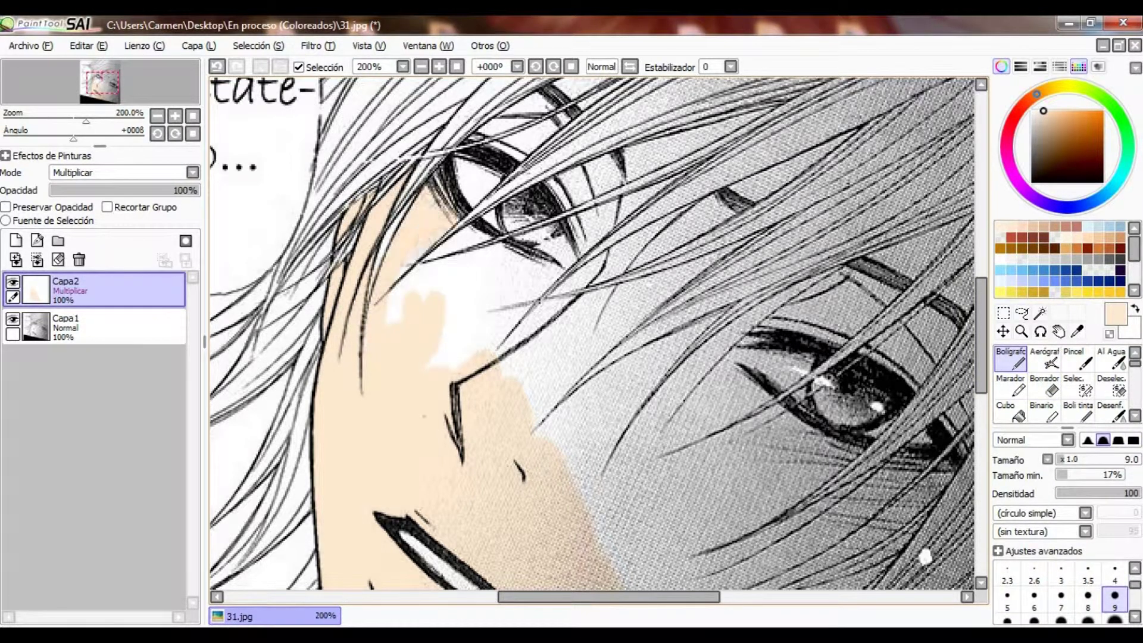
drag(417, 256, 393, 328)
- Fill the skin around the left-hand eye, nose and forehead between the hair strands with the light tone at pen size 20
key(bracketright)
key(bracketright)
key(bracketright)
key(bracketright)
key(bracketright)
mouse_move(441, 358)
mouse_down()
mouse_move(625, 214)
mouse_move(483, 116)
mouse_up()
scroll(590, 333, up, 2)
drag(566, 214, 762, 220)
drag(631, 300, 679, 268)
scroll(589, 333, down, 2)
scroll(590, 334, right, 2)
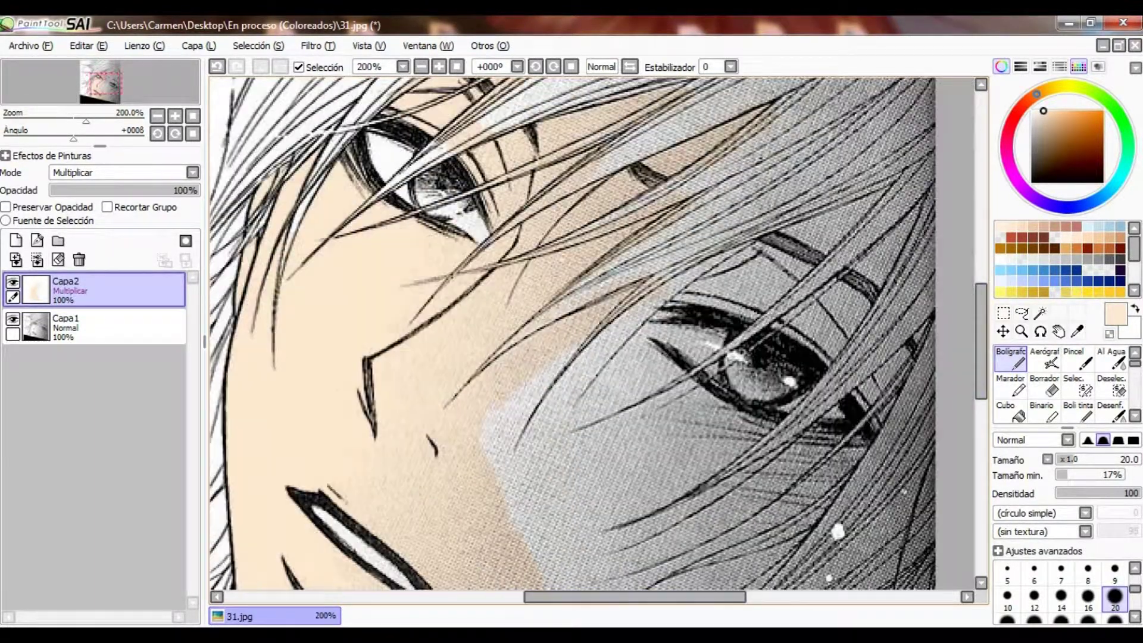
- Extend the light skin tone over the screentoned cheek, the jaw and the area around the right-hand eye
drag(488, 500, 584, 352)
scroll(572, 333, down, 5)
mouse_move(640, 327)
mouse_down()
mouse_move(596, 476)
mouse_move(828, 417)
mouse_move(661, 387)
mouse_move(821, 244)
mouse_move(715, 172)
mouse_move(625, 256)
mouse_move(655, 310)
mouse_move(709, 303)
mouse_move(661, 285)
mouse_move(804, 250)
mouse_move(881, 191)
mouse_move(798, 333)
mouse_up()
scroll(572, 334, up, 5)
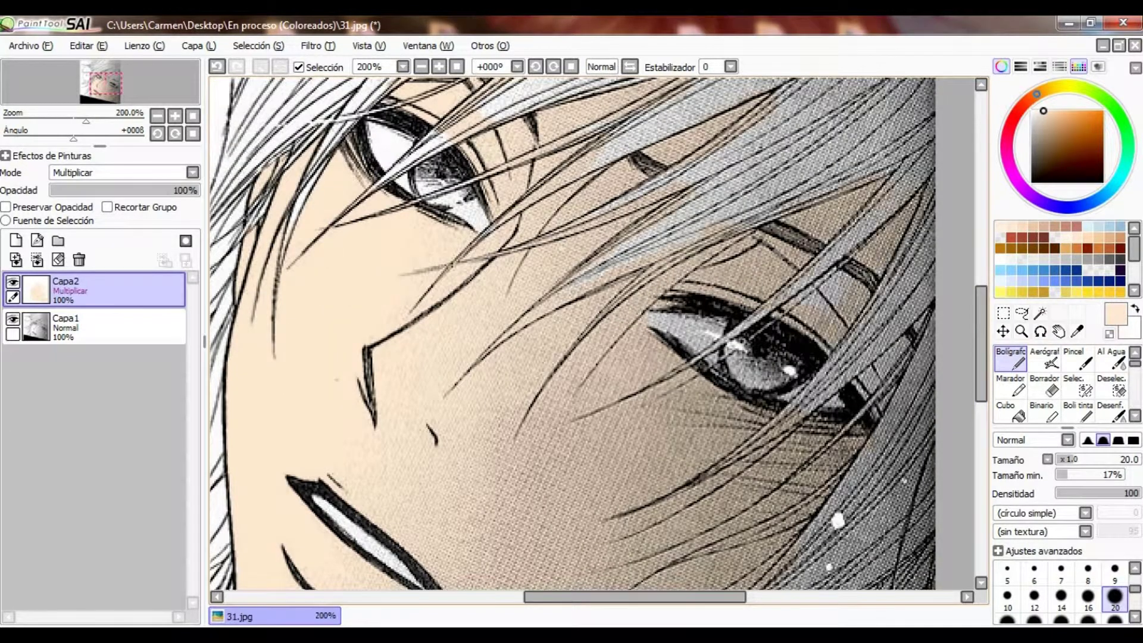
- Paint a darker peach shadow over the lower cheek and jaw beneath the hair
click(421, 67)
click(439, 67)
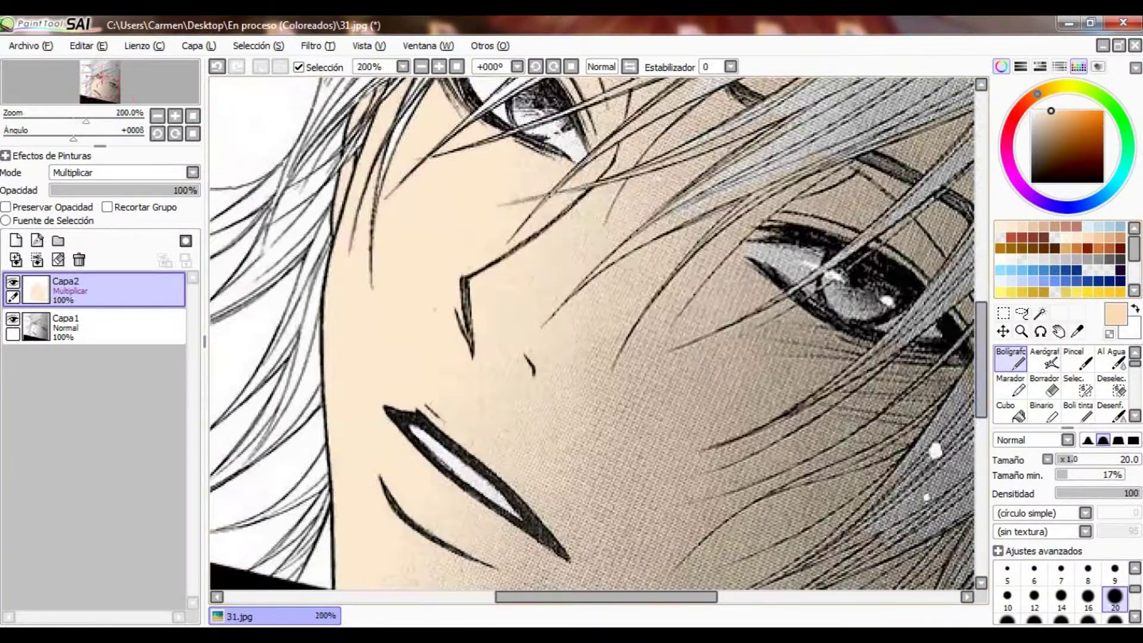
scroll(593, 333, right, 3)
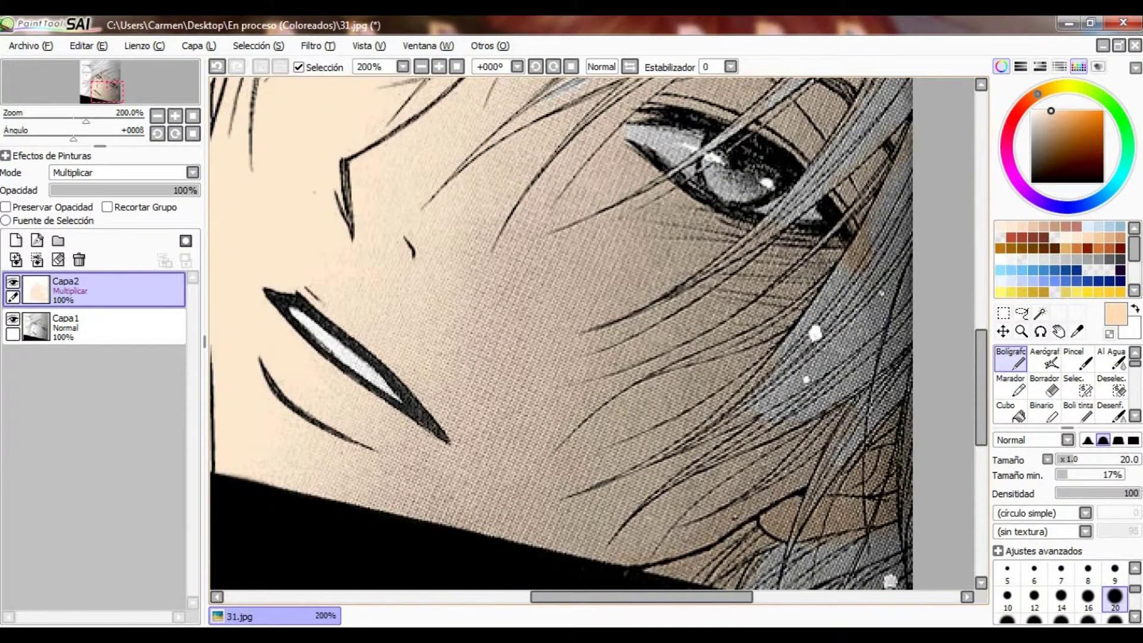
mouse_move(500, 479)
mouse_down()
mouse_move(436, 510)
mouse_move(519, 389)
mouse_up()
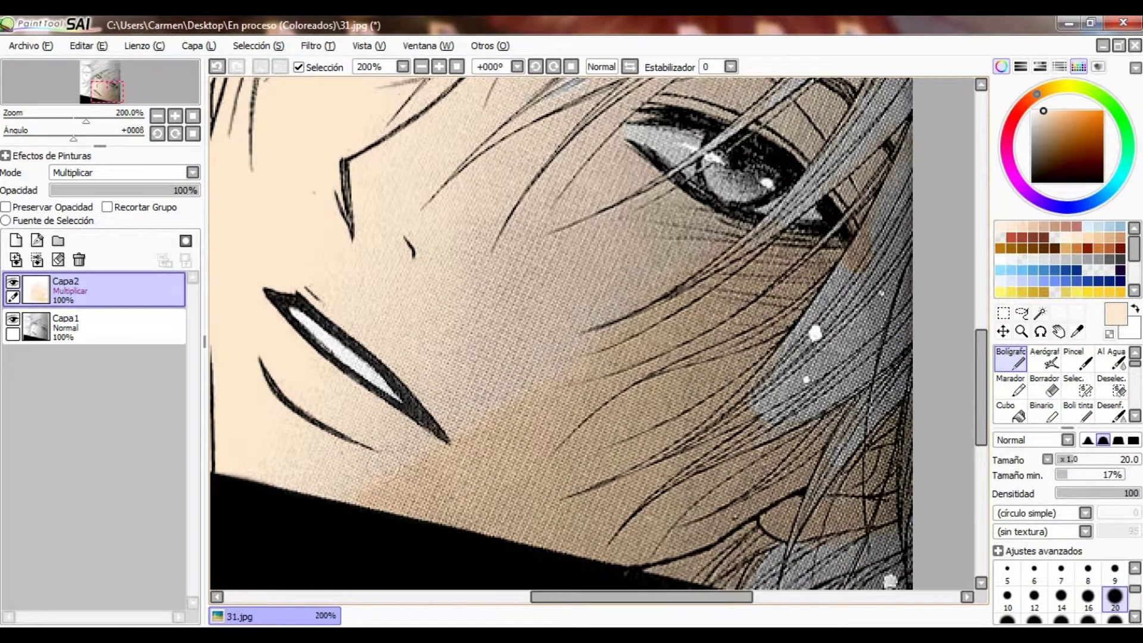
- Shade the bridge of the nose and the skin under the fringe strands with the darker peach tone
scroll(561, 334, up, 3)
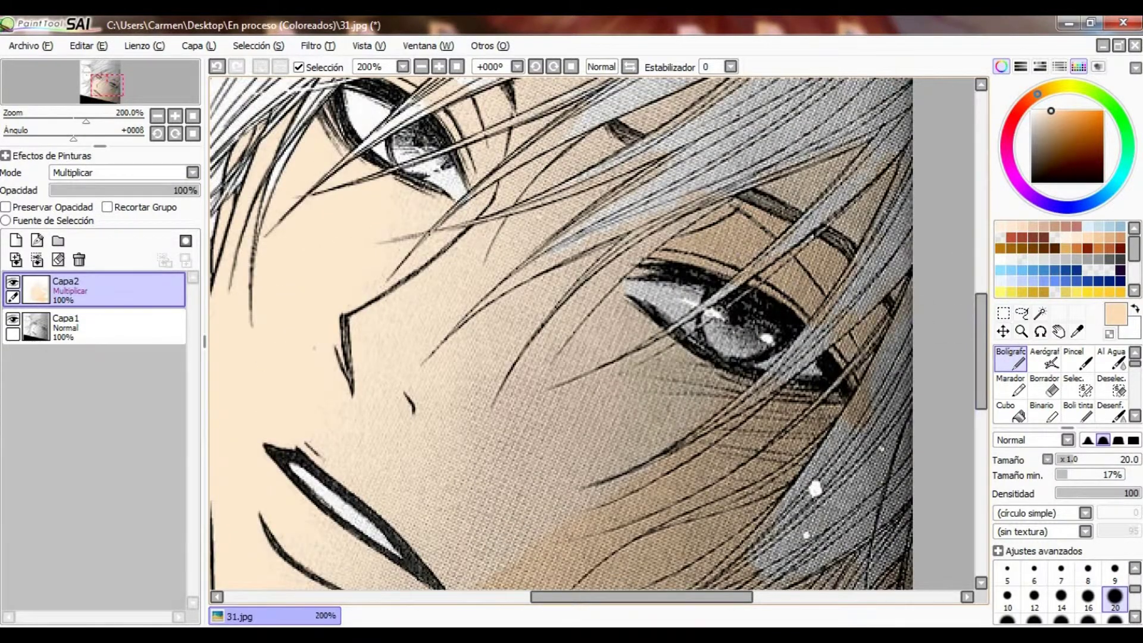
scroll(562, 333, up, 3)
drag(330, 416, 438, 355)
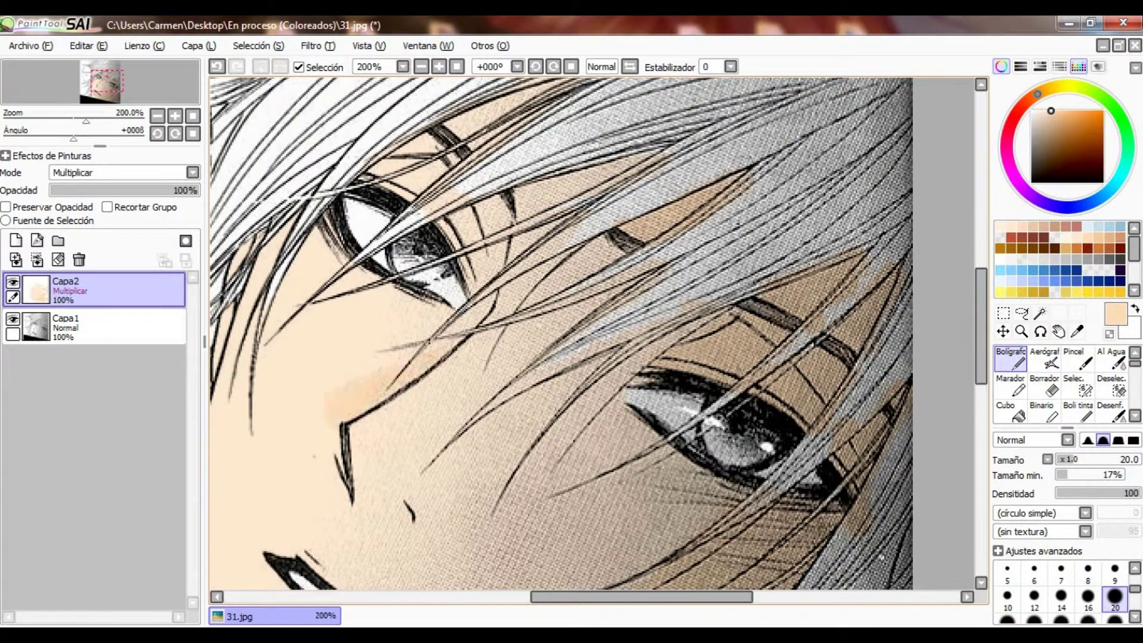
drag(485, 399, 666, 218)
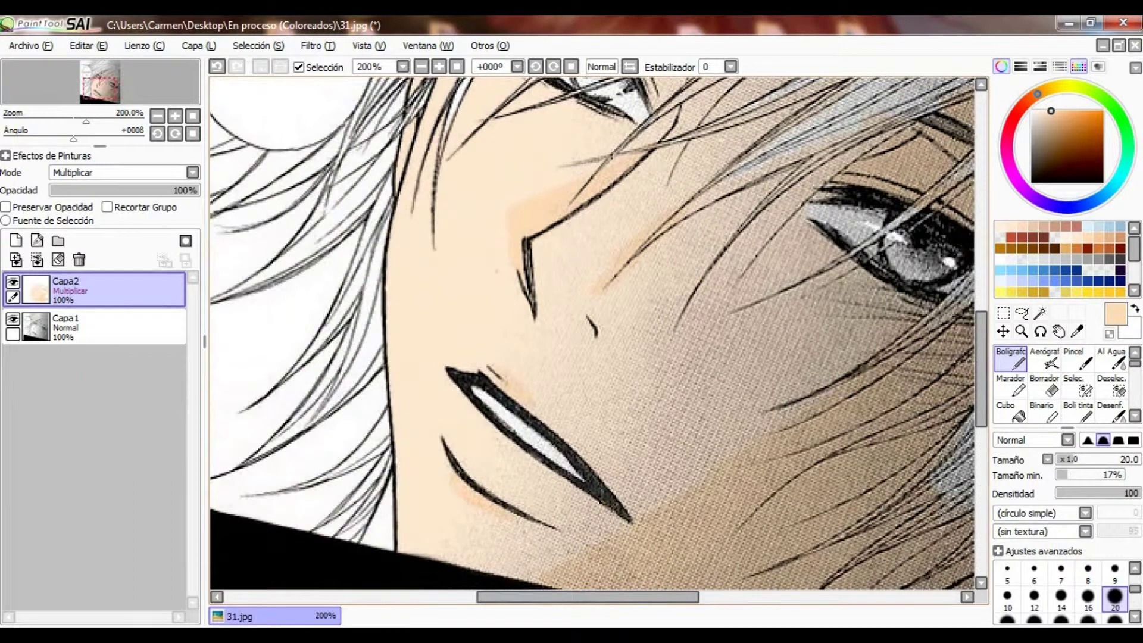
- Reduce the pen to size 10 and refine the peach shadows around the lips and nostril
key(bracketleft)
key(bracketleft)
key(bracketleft)
key(bracketleft)
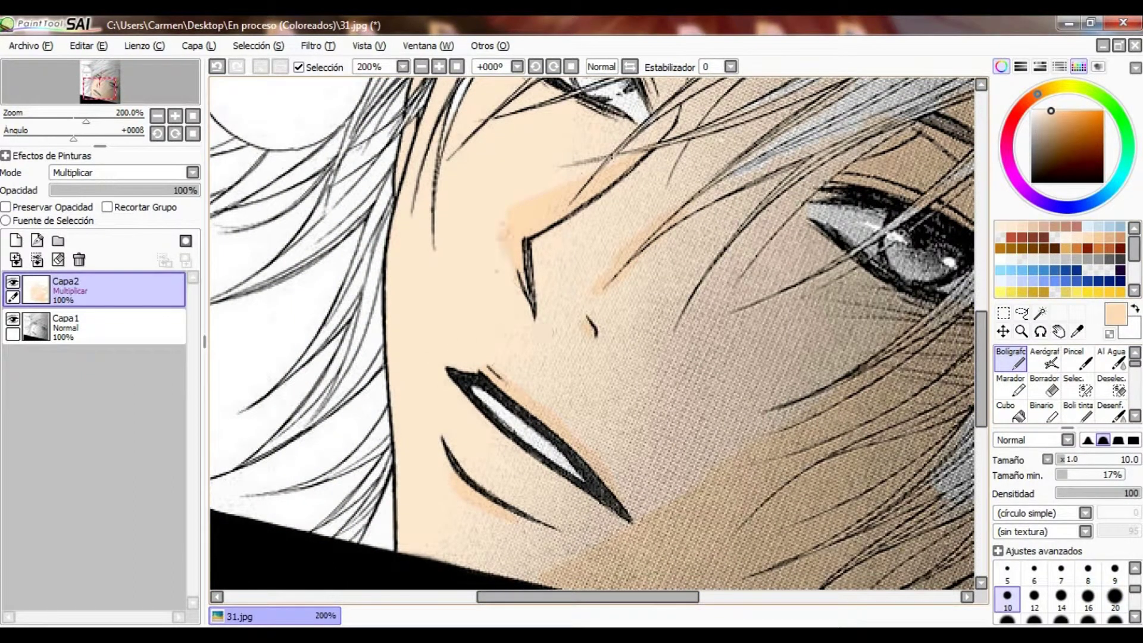
scroll(510, 230, up, 3)
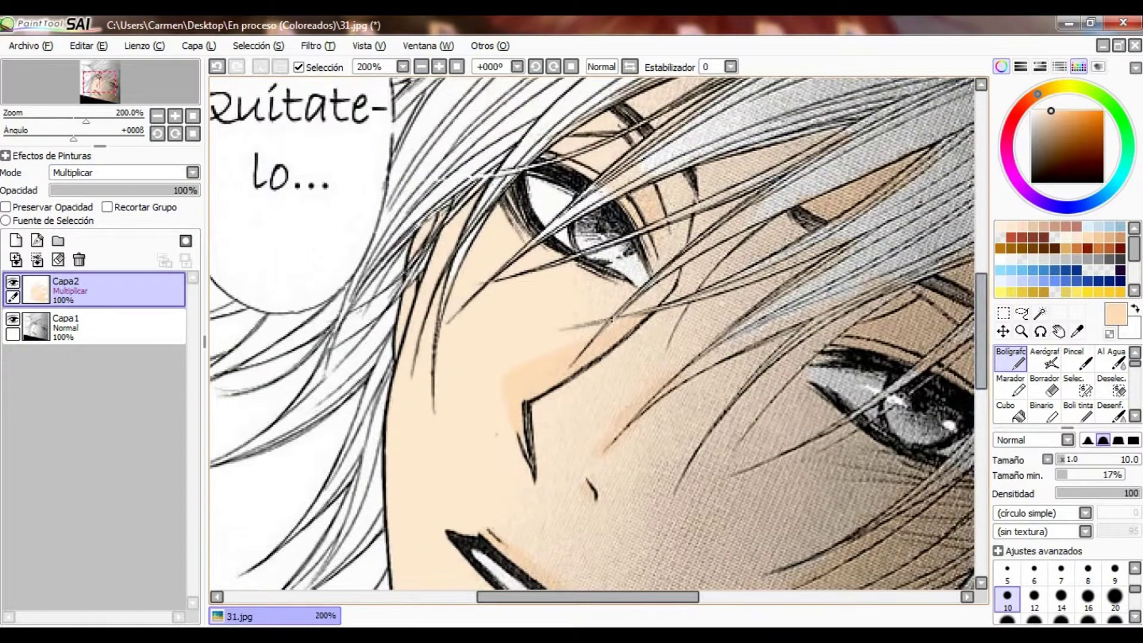
scroll(599, 334, up, 1)
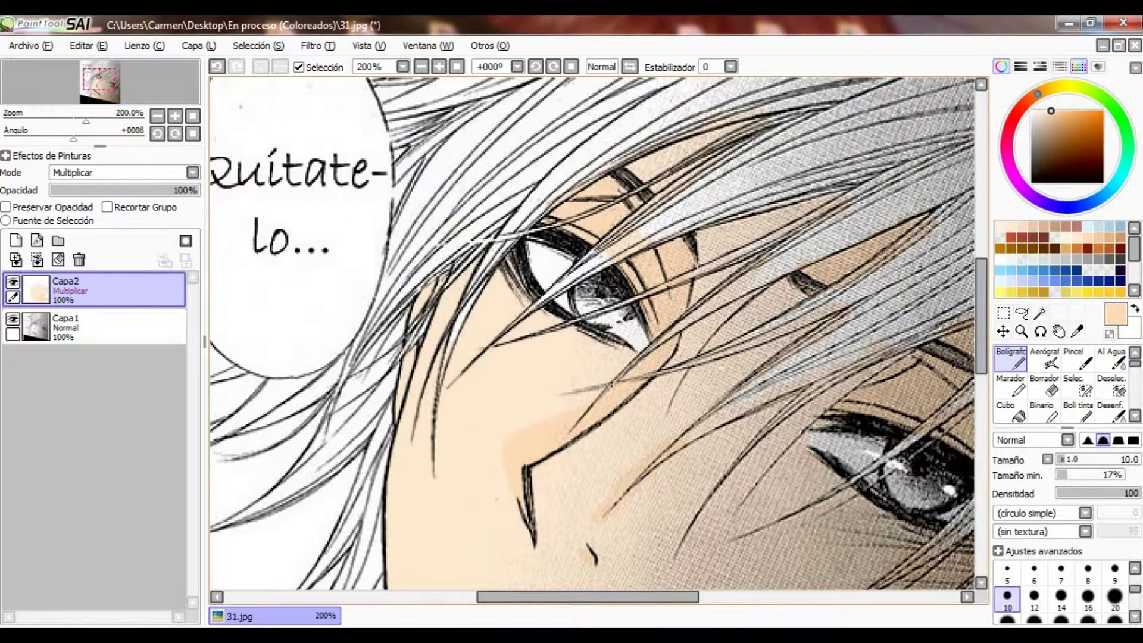
- Shade the lower cheek near the jaw with a deeper peach tone using the pen at size 20
scroll(597, 340, down, 4)
scroll(598, 339, right, 3)
scroll(595, 334, down, 1)
key(bracketright)
key(bracketright)
key(bracketright)
key(bracketright)
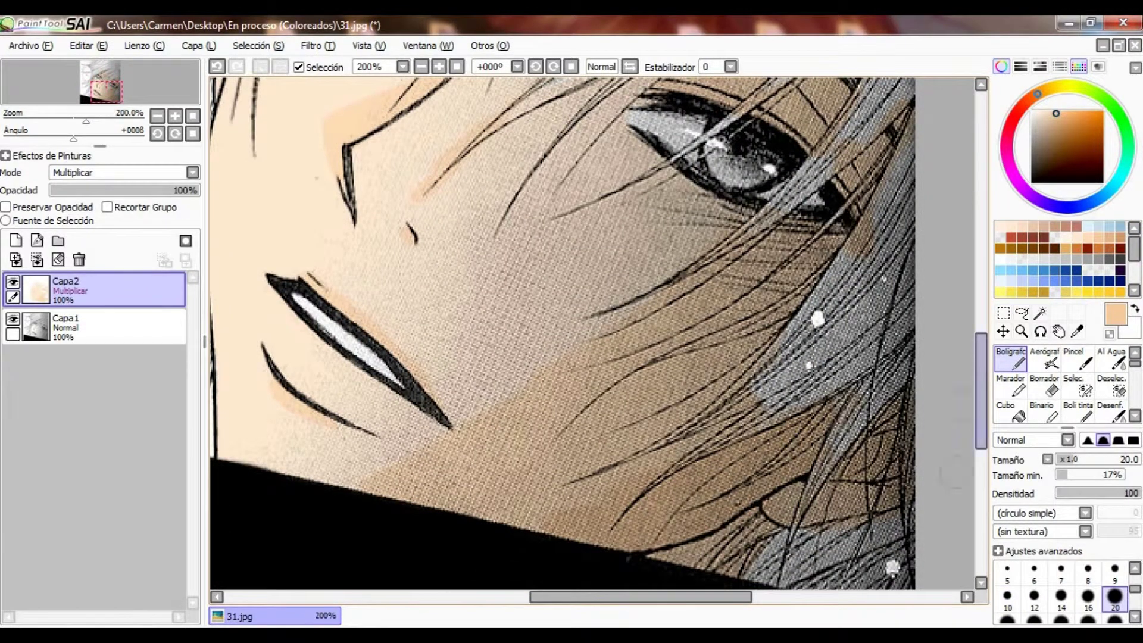
scroll(595, 334, up, 2)
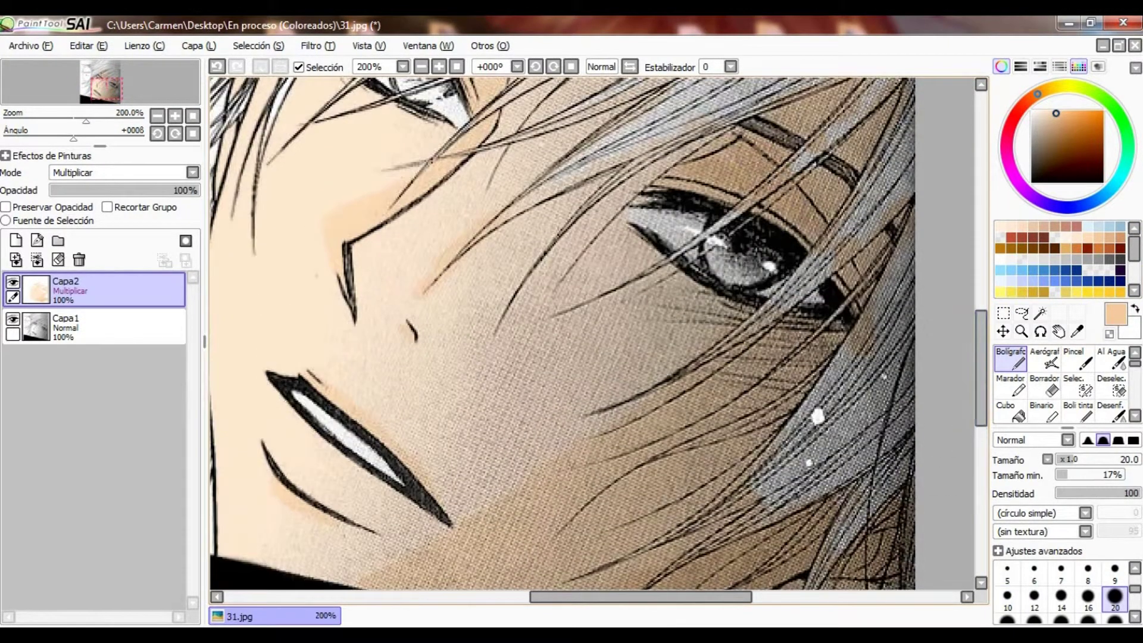
scroll(595, 334, down, 3)
- Sample a darker skin tone and paint the deepest shadows along the jawline and on the neck, reducing the pen to size 10
alt+click(703, 495)
mouse_move(658, 512)
mouse_down()
mouse_move(769, 470)
mouse_move(733, 483)
mouse_up()
drag(721, 524, 763, 489)
scroll(595, 334, up, 1)
key(bracketleft)
key(bracketleft)
key(bracketleft)
key(bracketleft)
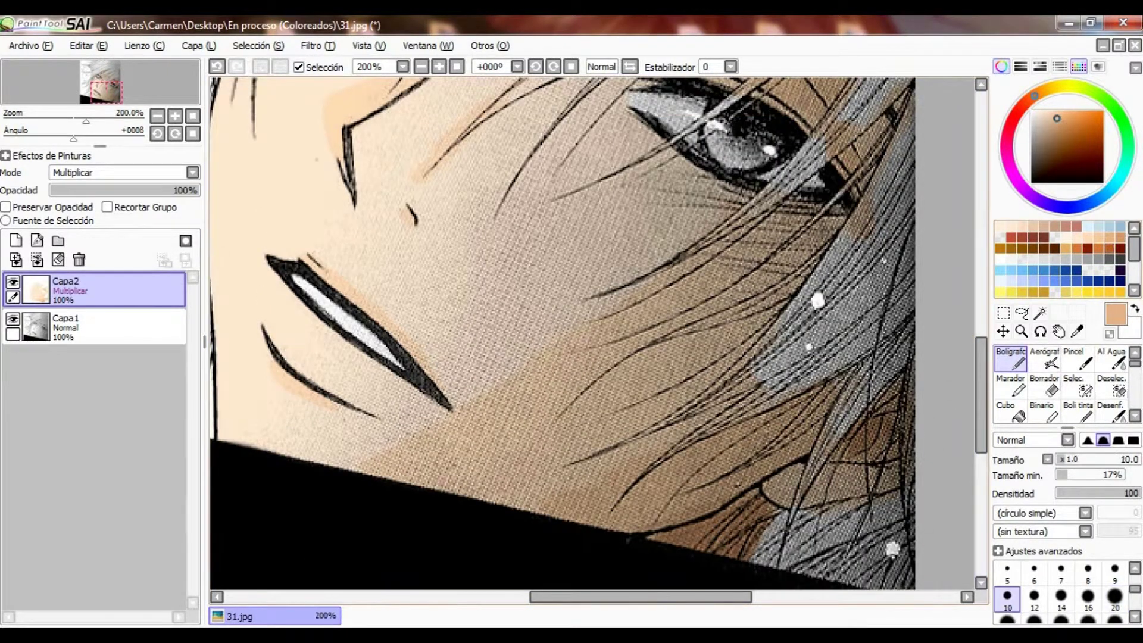
scroll(595, 333, down, 1)
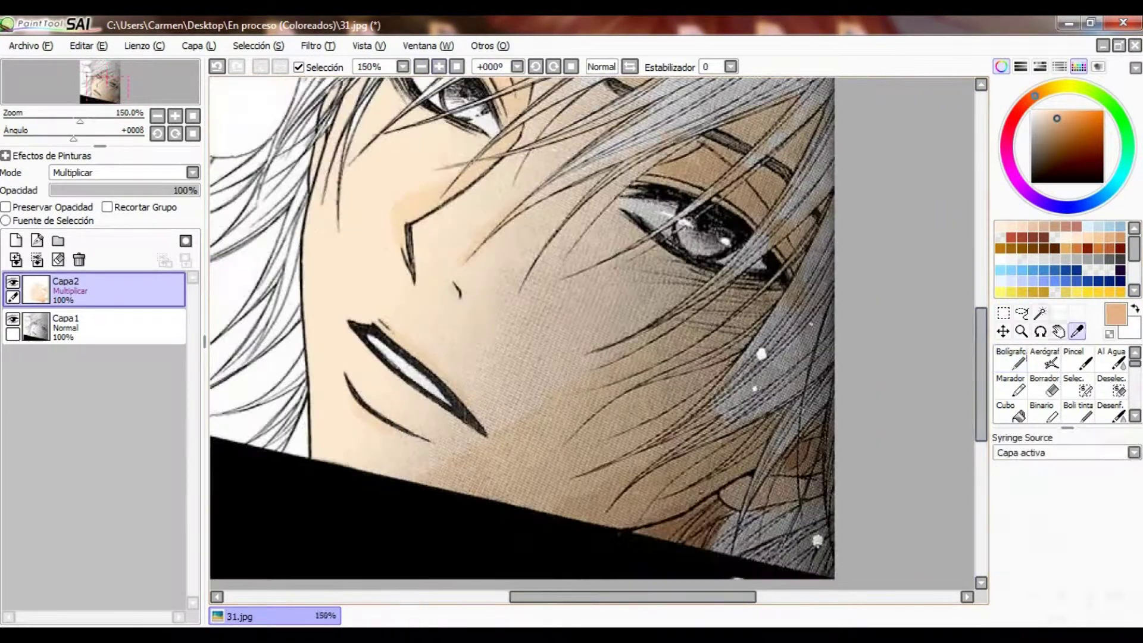
- Soften the edges of the face and jaw shadows with the blur brush at size 50 and smaller
click(1112, 411)
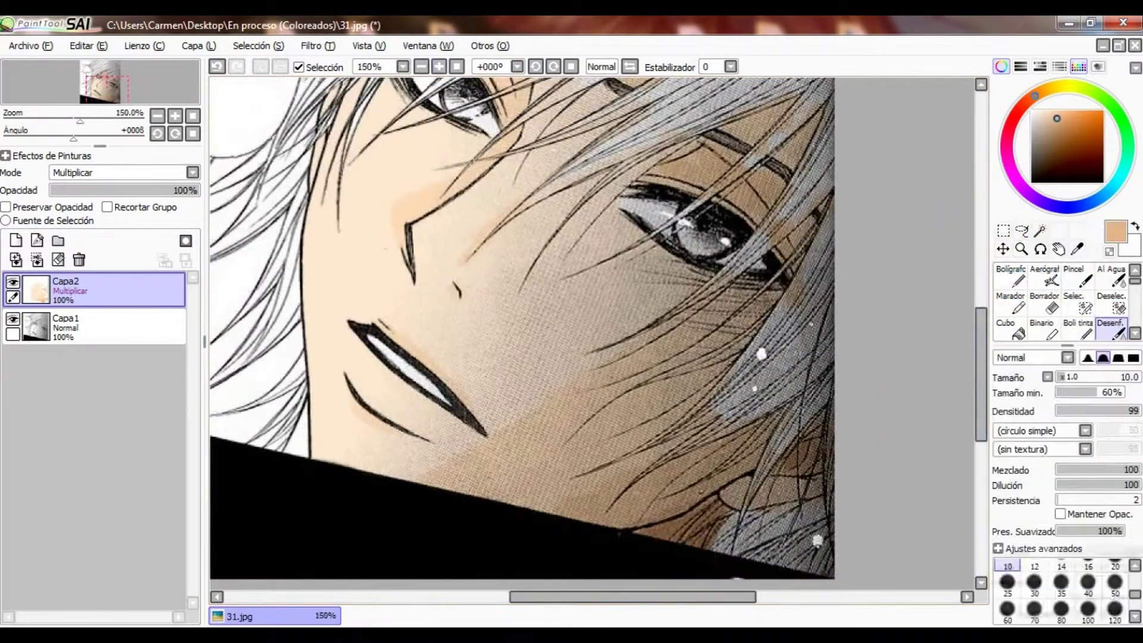
scroll(522, 334, up, 1)
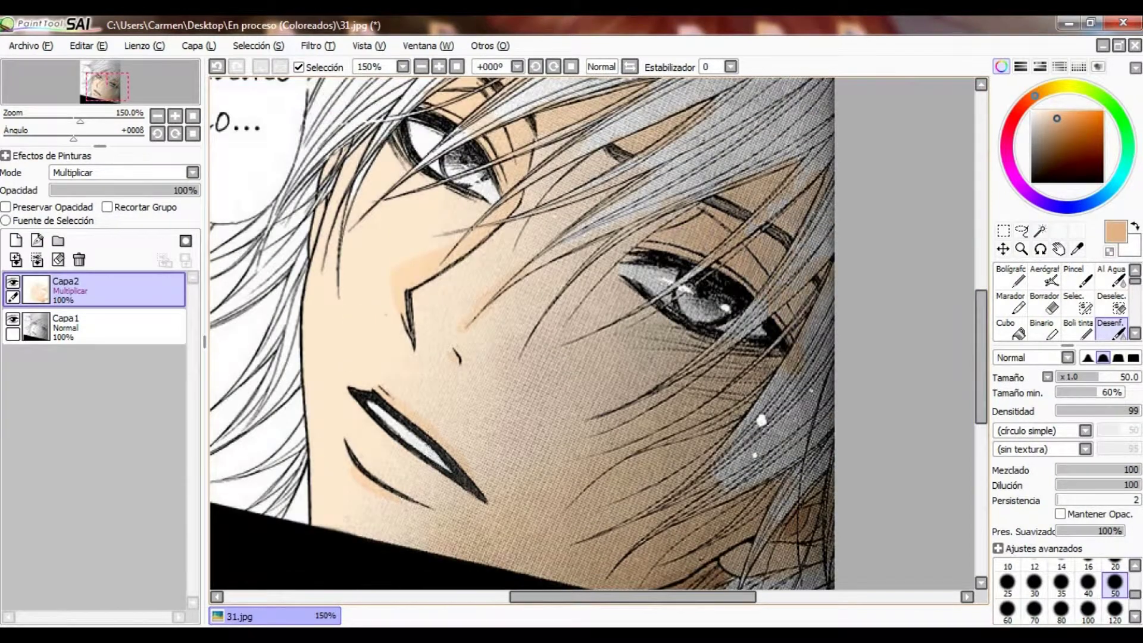
scroll(522, 334, up, 2)
scroll(521, 334, down, 3)
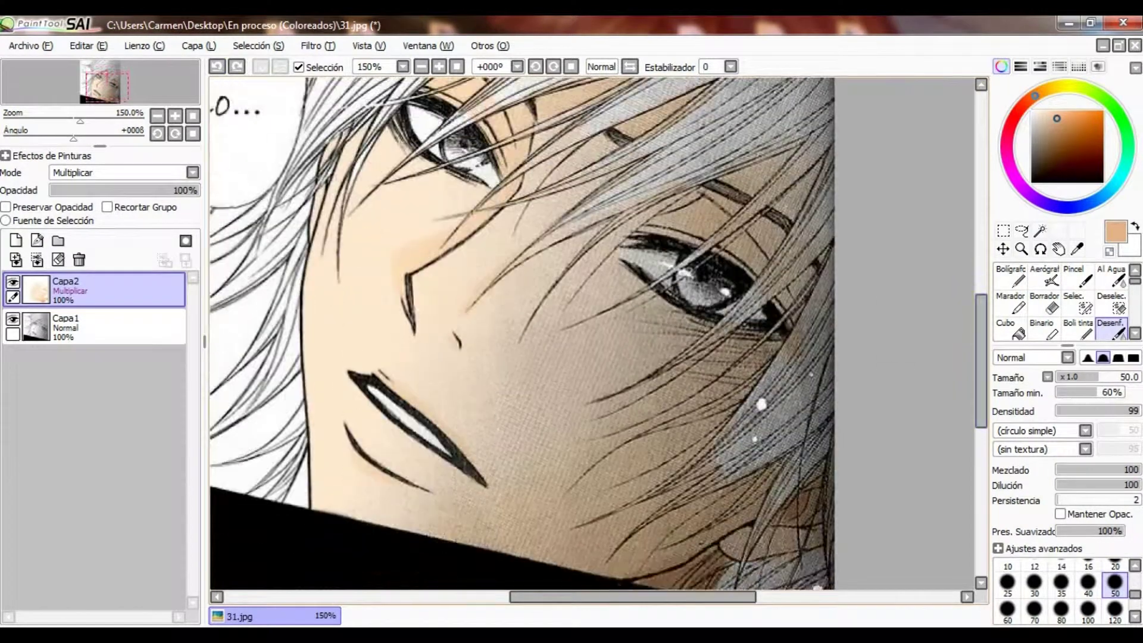
key(bracketleft)
key(bracketleft)
key(bracketleft)
key(bracketleft)
- Paint a deeper peach shadow beside the nose under the hair strands with the pen at size 20 and blur its edges
key(n)
click(1079, 66)
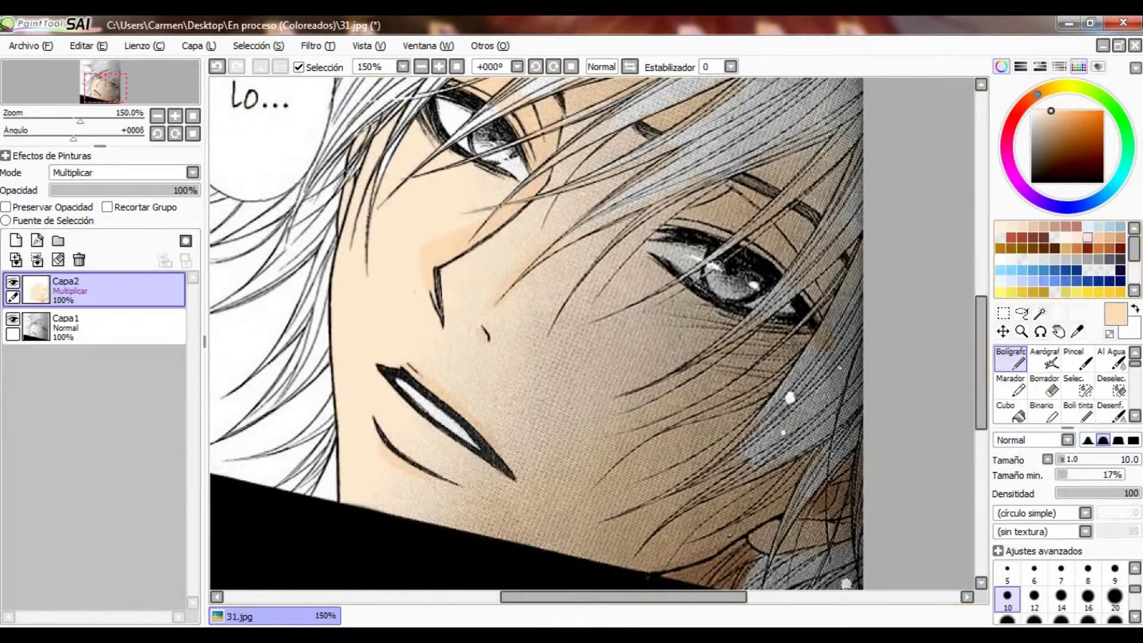
scroll(536, 334, up, 1)
click(1081, 237)
key(bracketright)
key(bracketright)
key(bracketright)
key(bracketright)
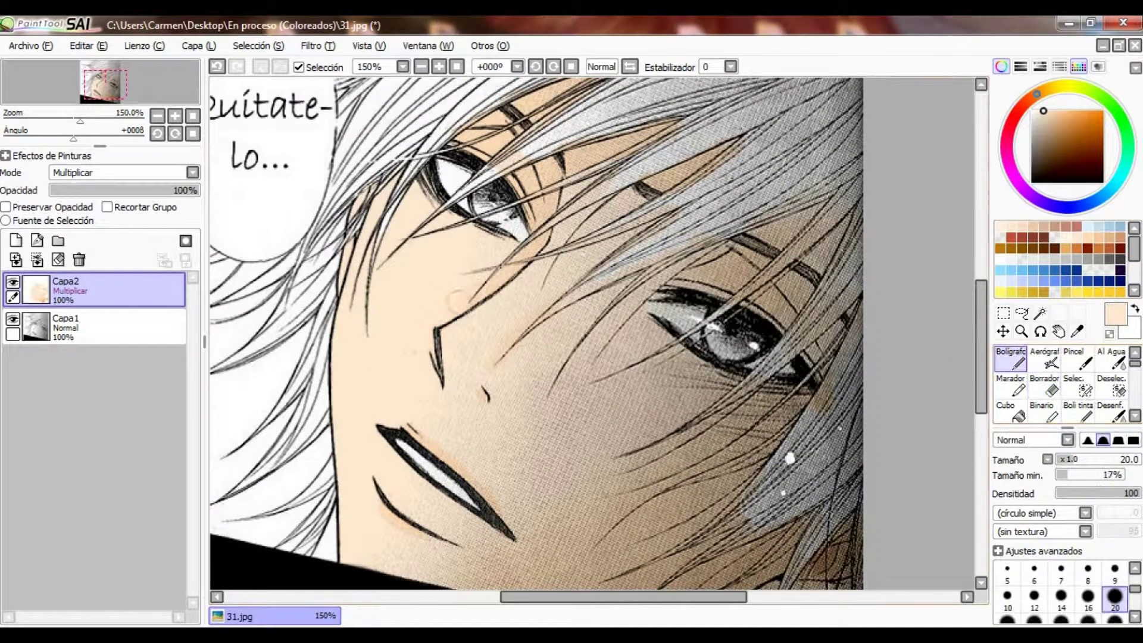
click(1056, 113)
drag(486, 372, 605, 274)
key(b)
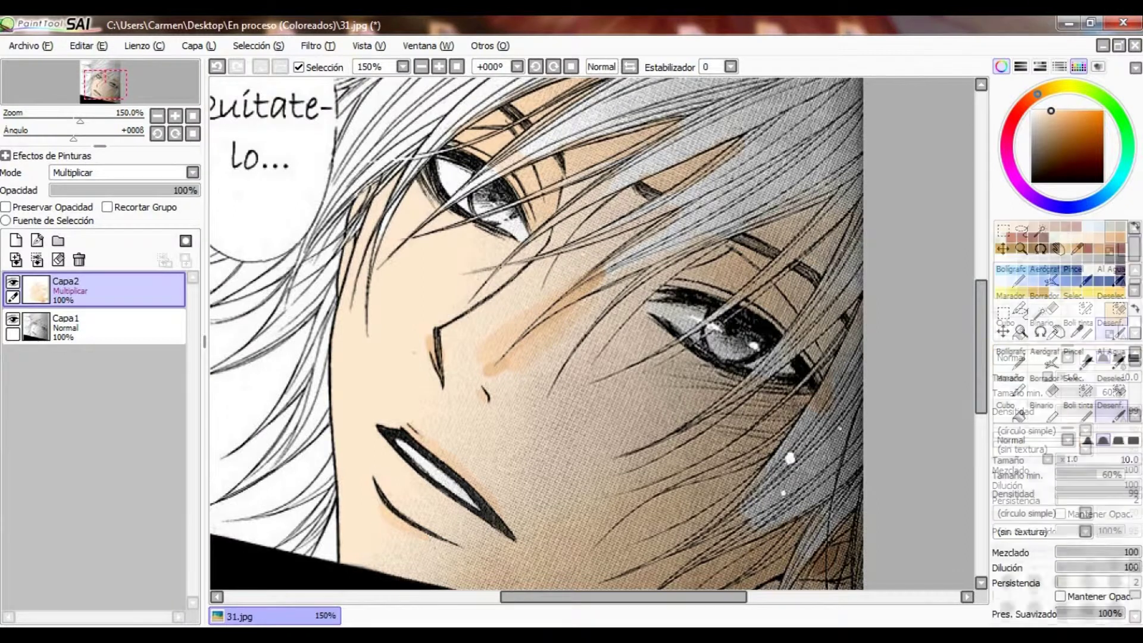
- Add a small shadow at the nostril with the pen at size 5 and blend it with the blur brush at size 10
key(n)
key(bracketleft)
drag(481, 388, 485, 400)
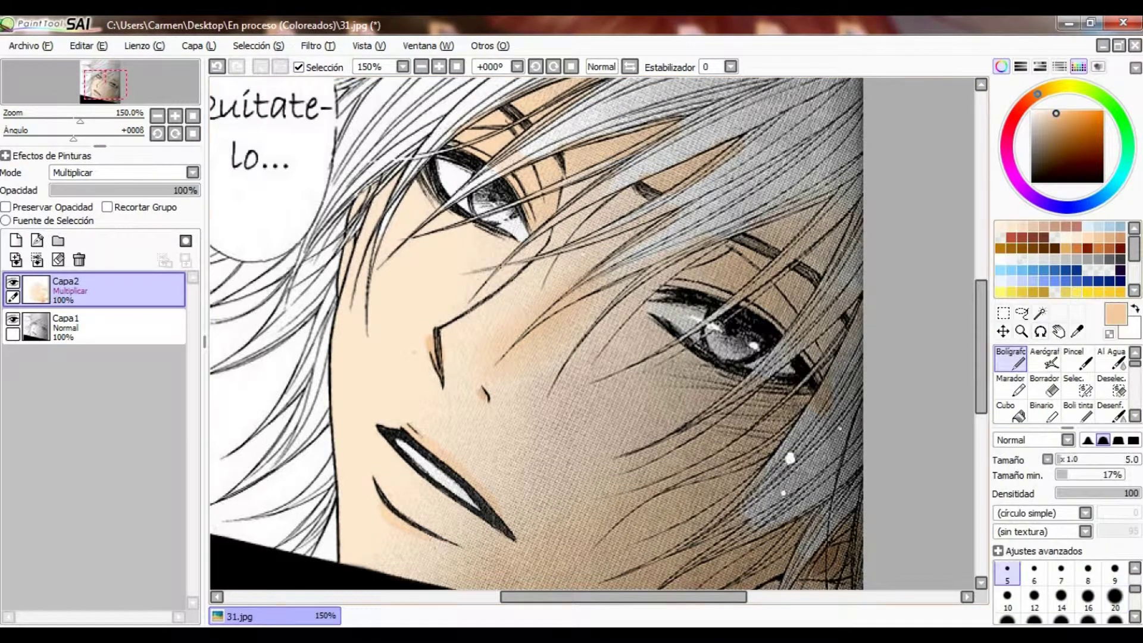
key(b)
key(bracketleft)
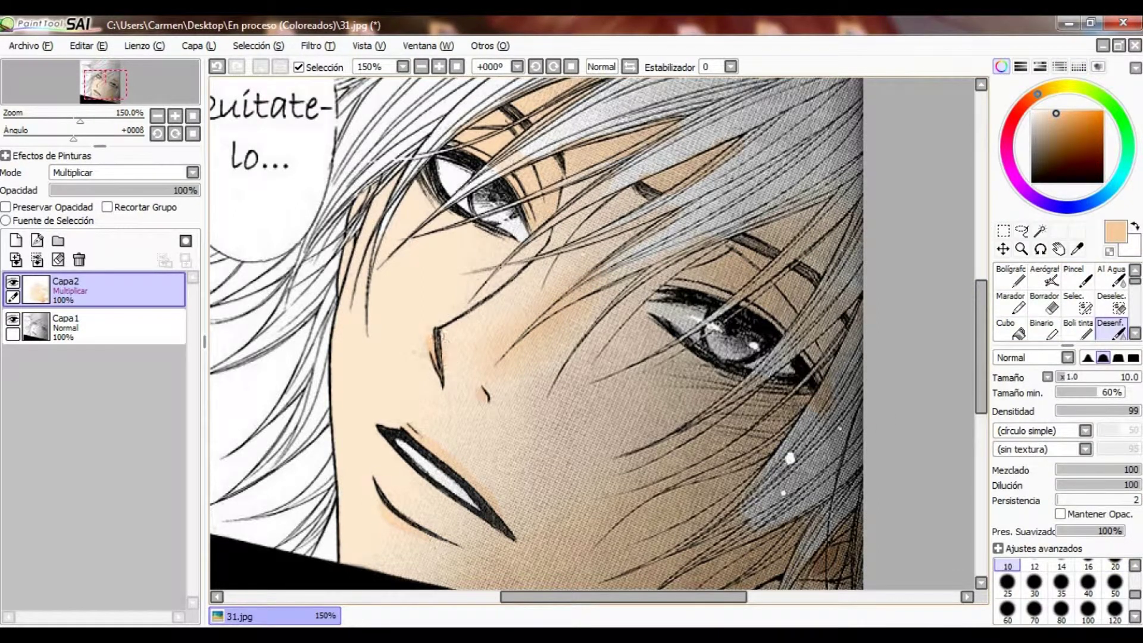
- Erase the skin color spilling over the hair strands by the ear and neck, reducing the eraser to size 5
key(e)
drag(440, 336, 405, 178)
scroll(942, 432, up, 2)
mouse_move(714, 394)
mouse_down()
mouse_move(660, 433)
mouse_move(770, 356)
mouse_up()
key(bracketleft)
key(bracketleft)
key(bracketleft)
key(bracketleft)
drag(692, 417, 758, 375)
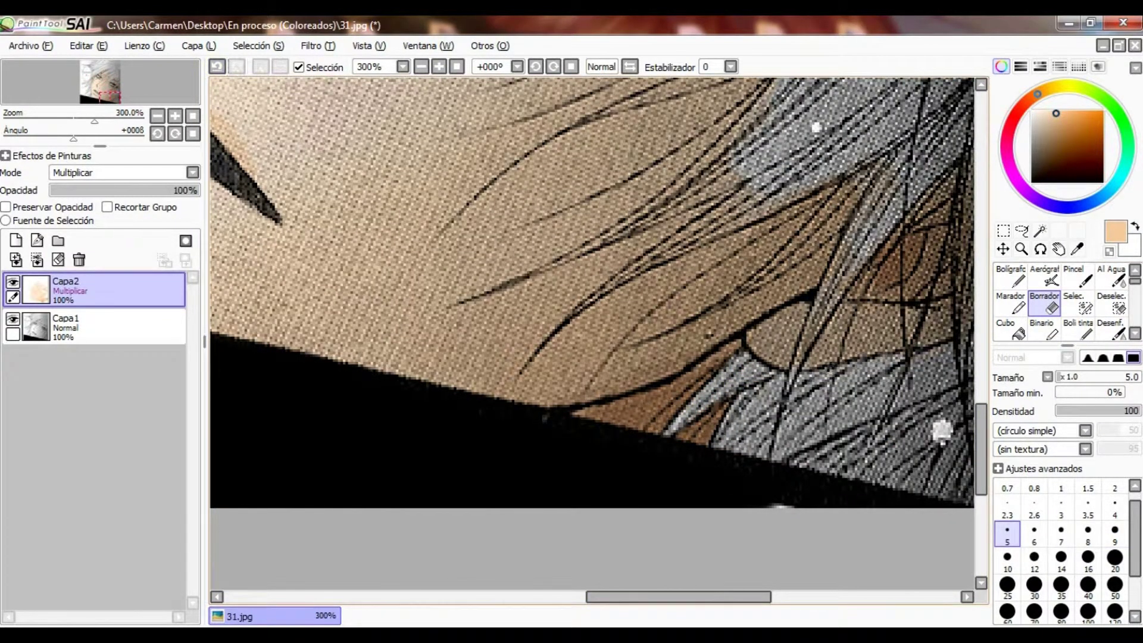
- Erase the skin color from the thin hair strands crossing the jaw with the eraser at sizes 5 and 6
scroll(592, 329, up, 2)
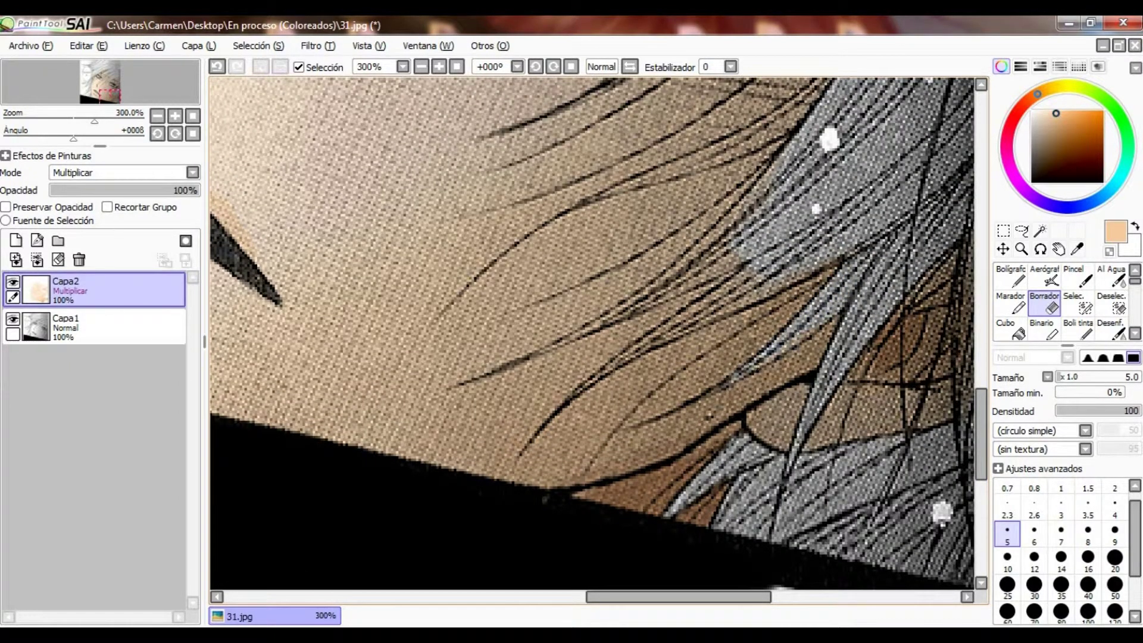
drag(589, 381, 720, 292)
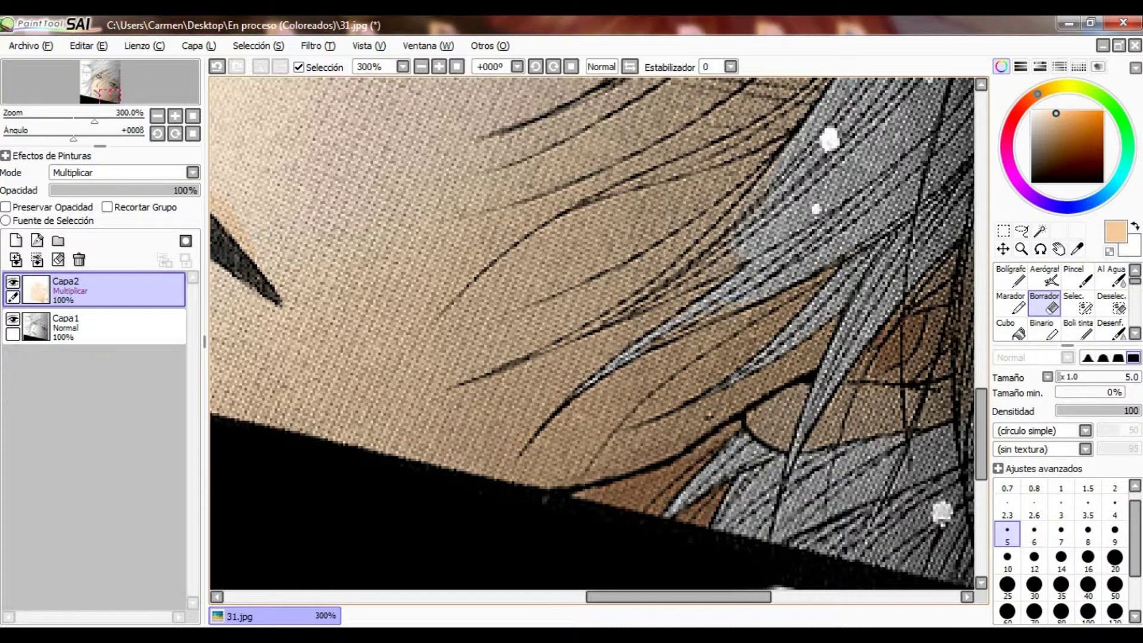
key(bracketright)
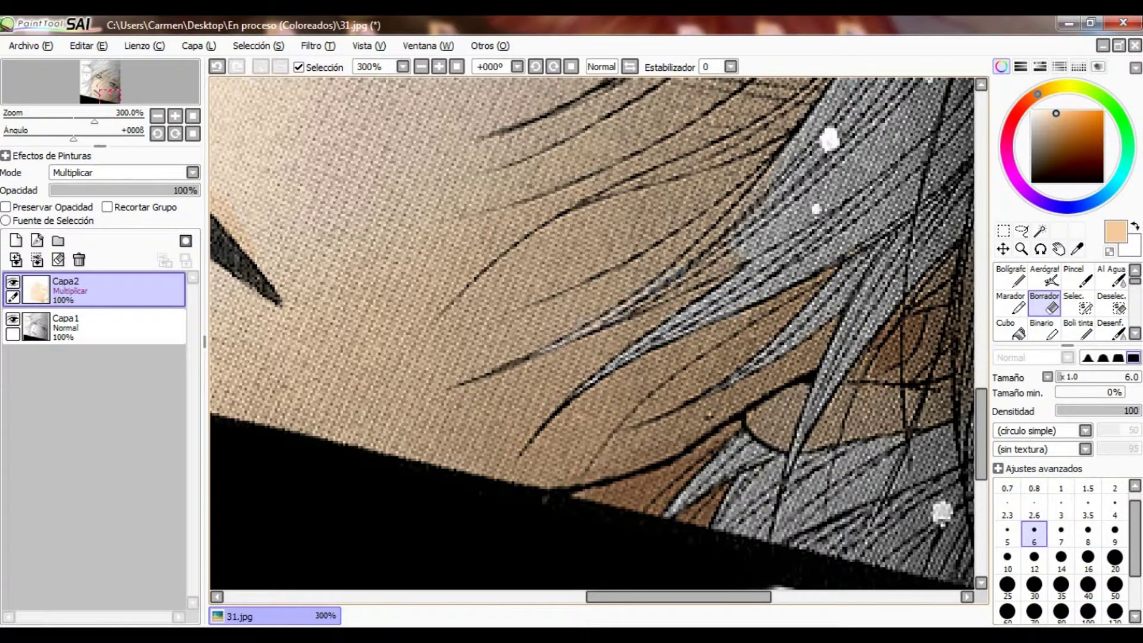
drag(679, 268, 774, 160)
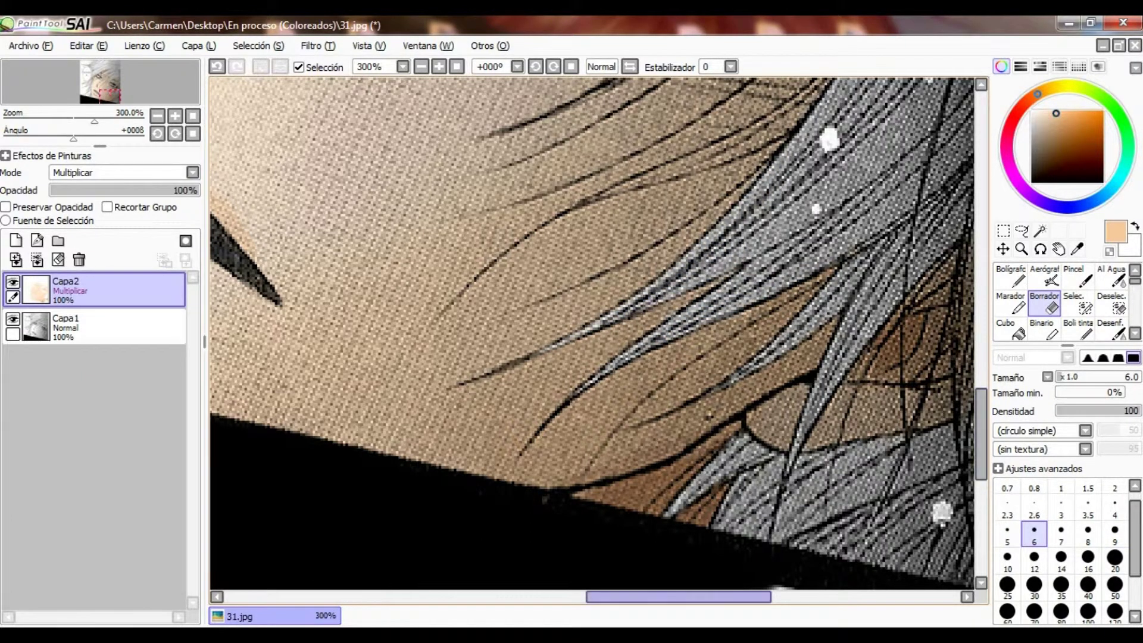
- Erase the skin color from the thick hair locks beside and across the right-hand eye with the eraser at size 9
scroll(795, 320, right, 5)
scroll(792, 230, up, 3)
scroll(619, 403, down, 2)
scroll(620, 403, up, 3)
key(bracketright)
key(bracketright)
key(bracketright)
drag(721, 405, 769, 310)
mouse_move(661, 244)
mouse_down()
mouse_move(757, 143)
mouse_move(807, 117)
mouse_up()
scroll(807, 116, up, 3)
scroll(534, 334, up, 2)
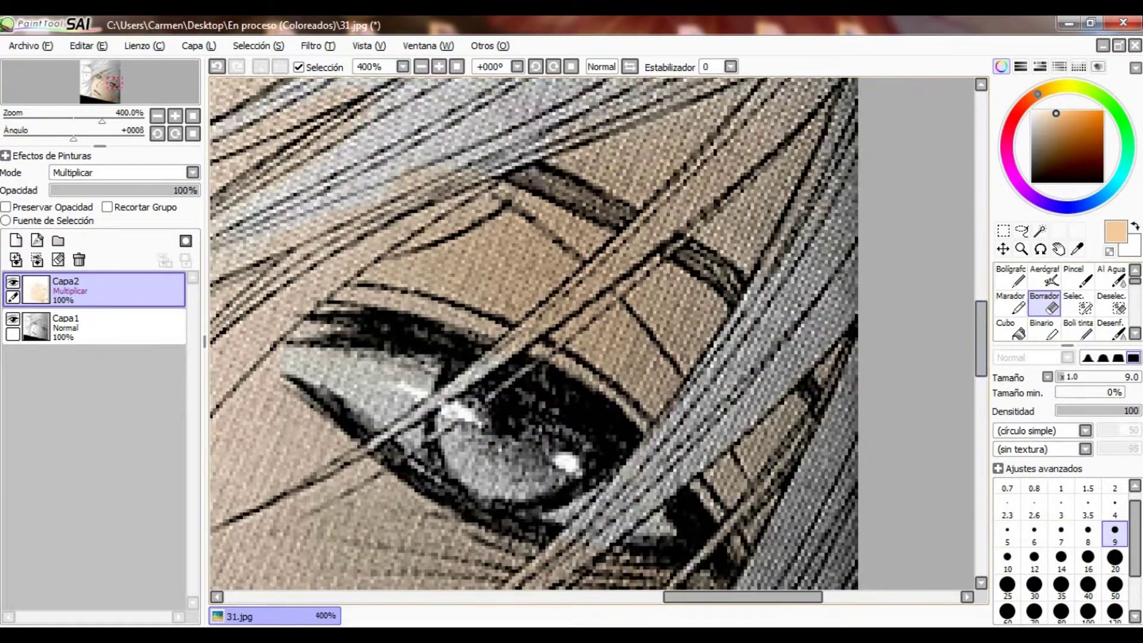
- Erase the skin color from the fine hair strands below the right-hand eye with the eraser at size 5
scroll(679, 401, down, 4)
scroll(655, 357, down, 3)
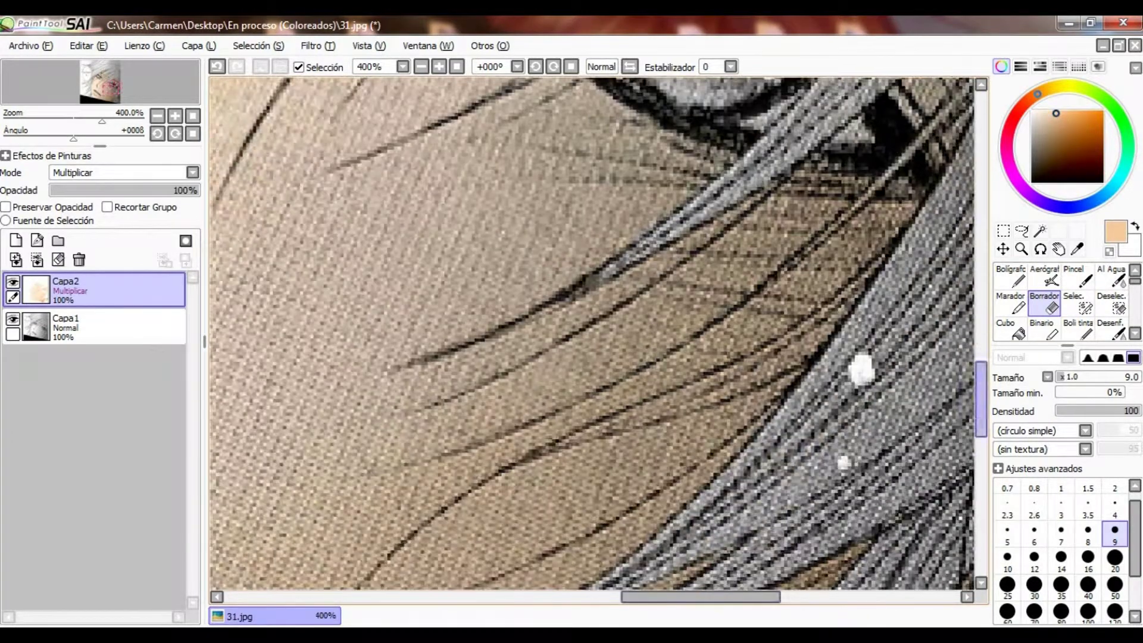
key(bracketleft)
key(bracketleft)
key(bracketleft)
key(bracketleft)
drag(553, 451, 733, 387)
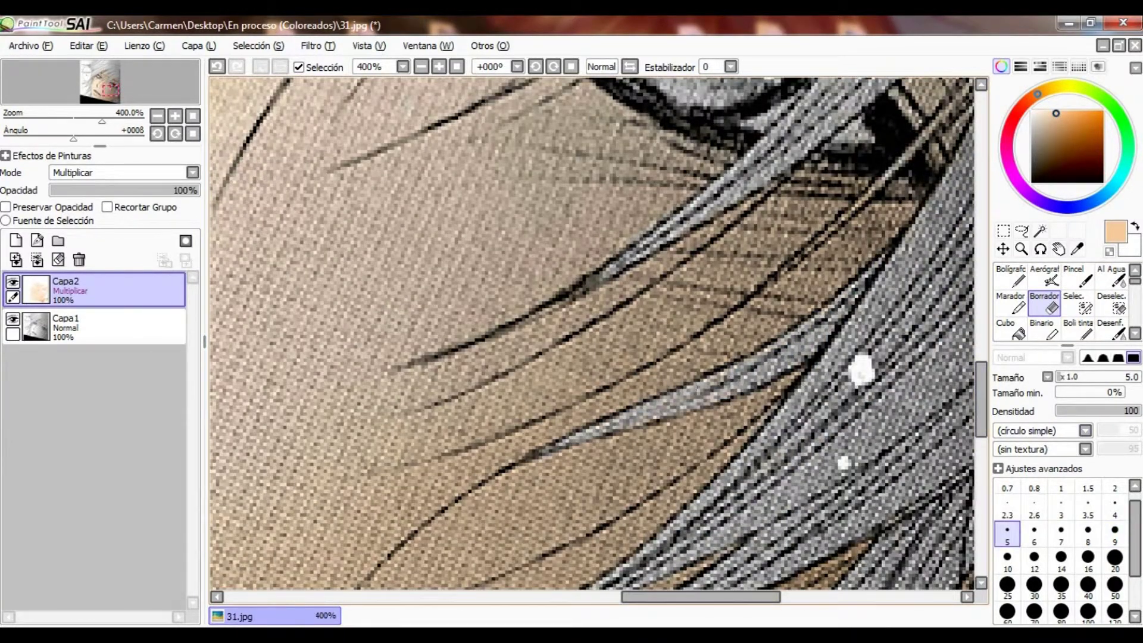
key(n)
key(e)
scroll(596, 333, up, 4)
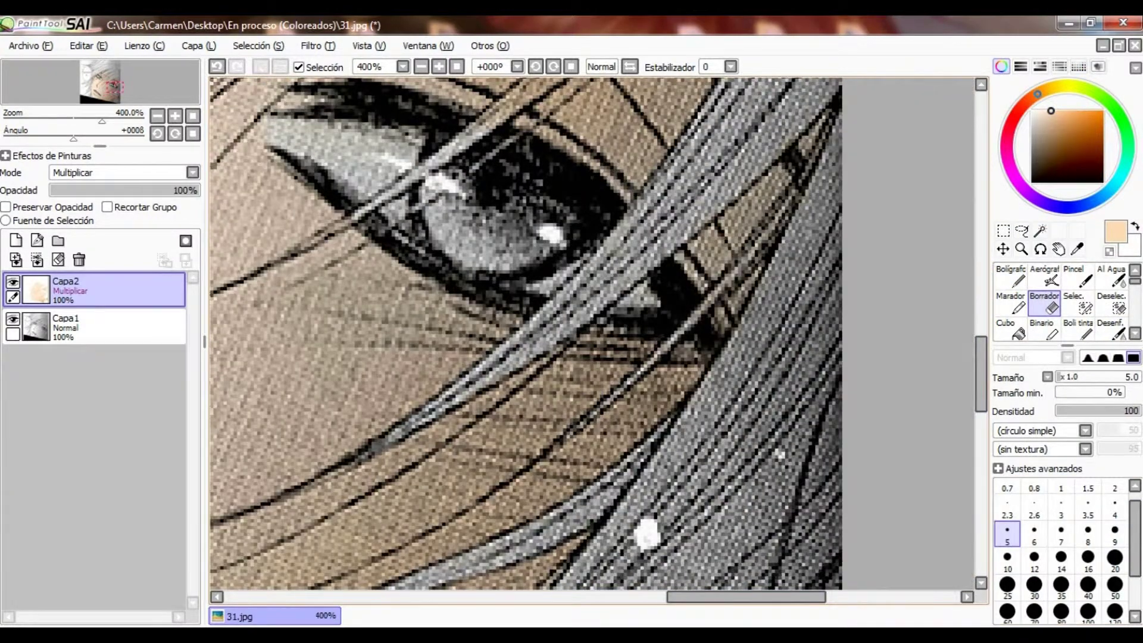
scroll(595, 334, down, 1)
scroll(596, 334, up, 2)
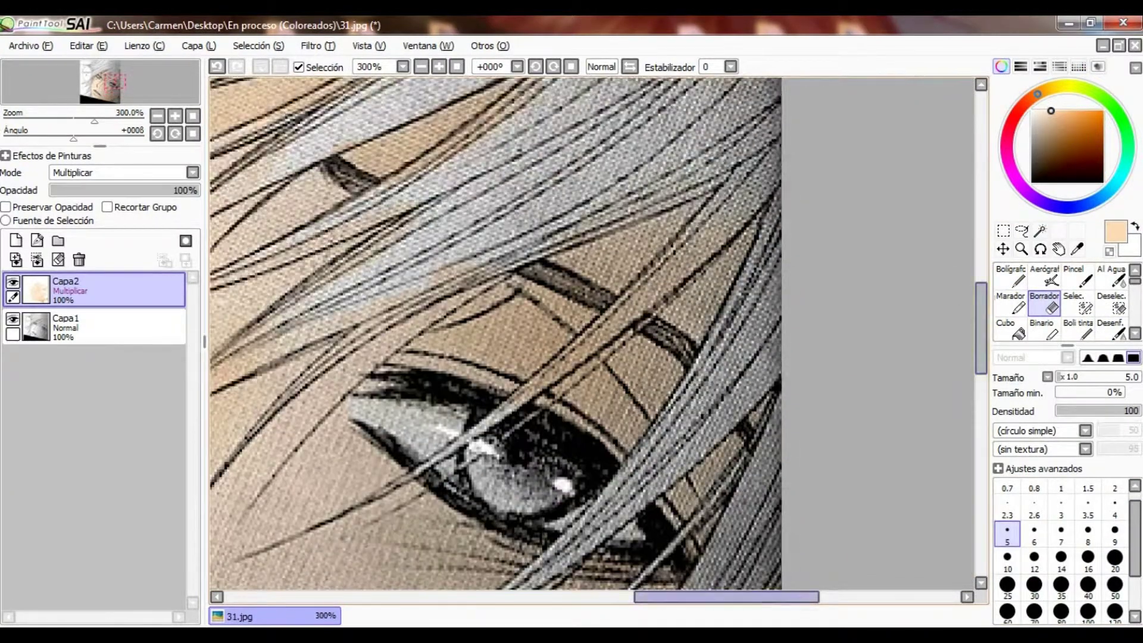
- Erase the skin color from the hair strand crossing the right-hand eye and its brow, raising the eraser to size 9
scroll(595, 333, up, 1)
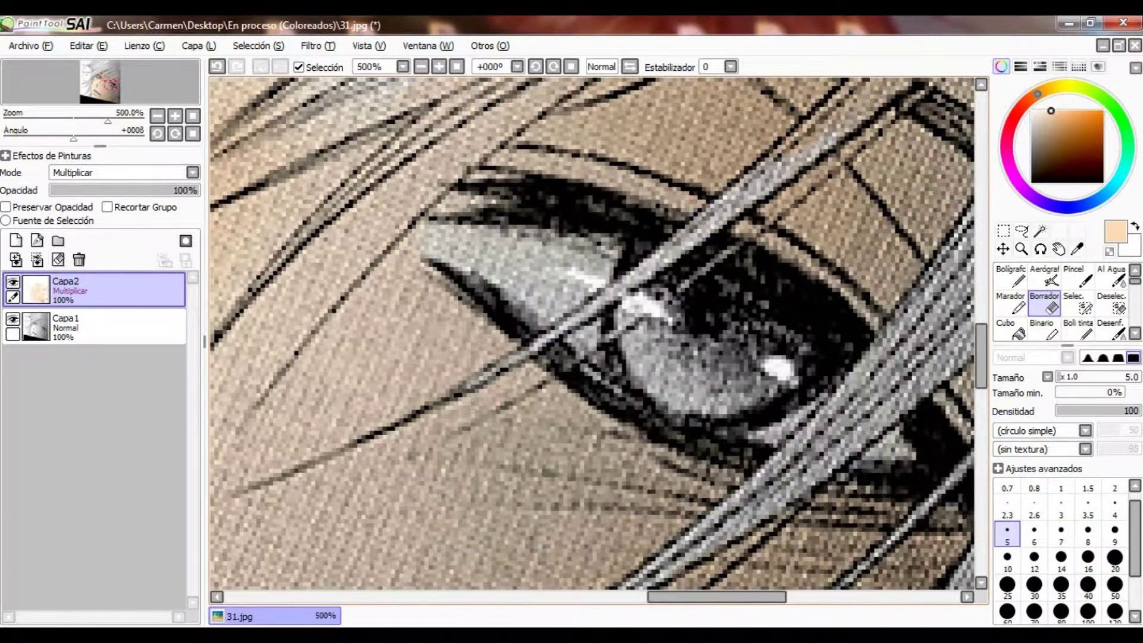
scroll(596, 333, up, 1)
click(1116, 534)
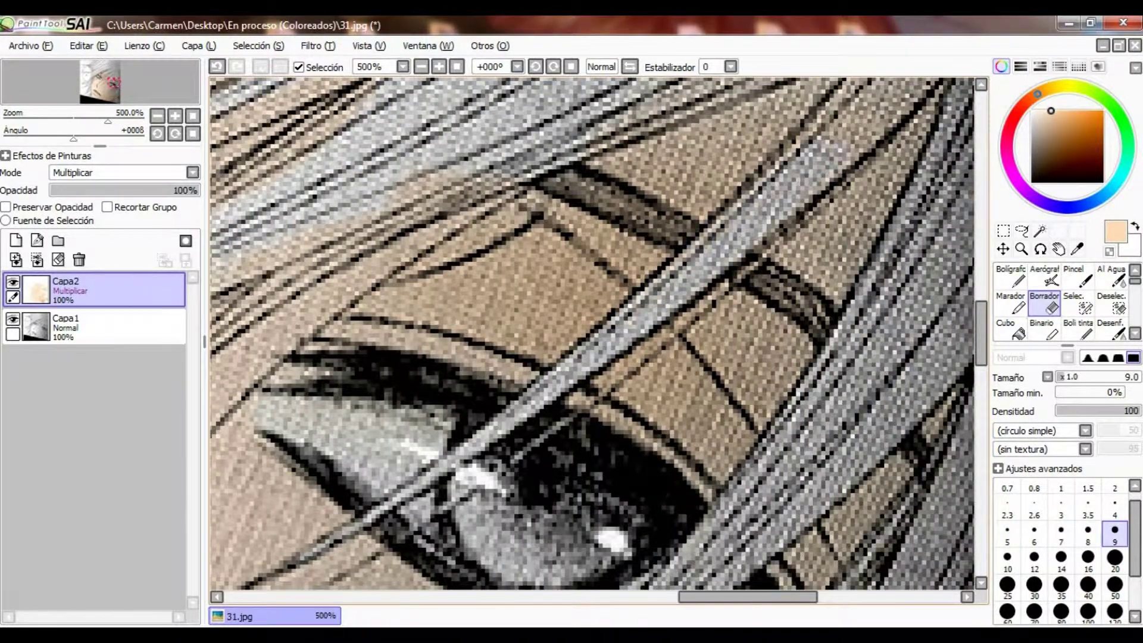
scroll(596, 334, up, 3)
scroll(595, 333, right, 2)
scroll(587, 333, left, 3)
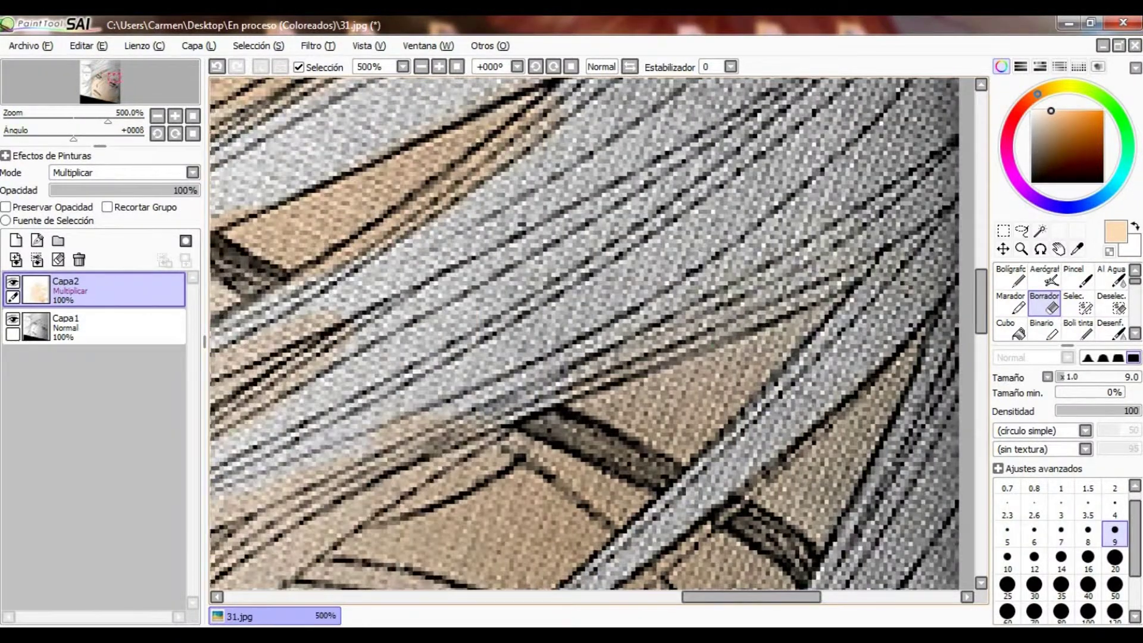
- Erase the skin color from the pointed thick hair lock between the two eyes with the size 9 eraser
scroll(587, 334, down, 2)
scroll(586, 334, left, 2)
drag(792, 211, 423, 343)
mouse_move(670, 134)
mouse_down()
mouse_move(519, 235)
mouse_move(306, 405)
mouse_up()
drag(548, 297, 316, 411)
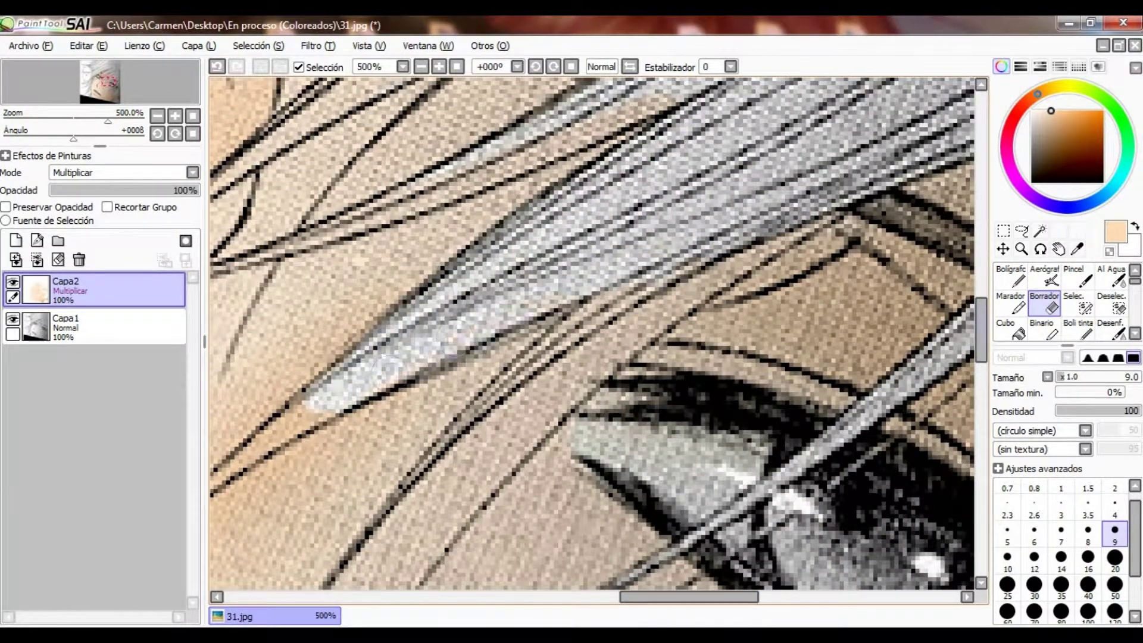
- Erase the skin color from the thin hair strands beside the inner corner of the right-hand eye with the eraser at size 5
key(bracketleft)
key(bracketleft)
drag(661, 283, 548, 339)
key(bracketleft)
drag(503, 375, 422, 468)
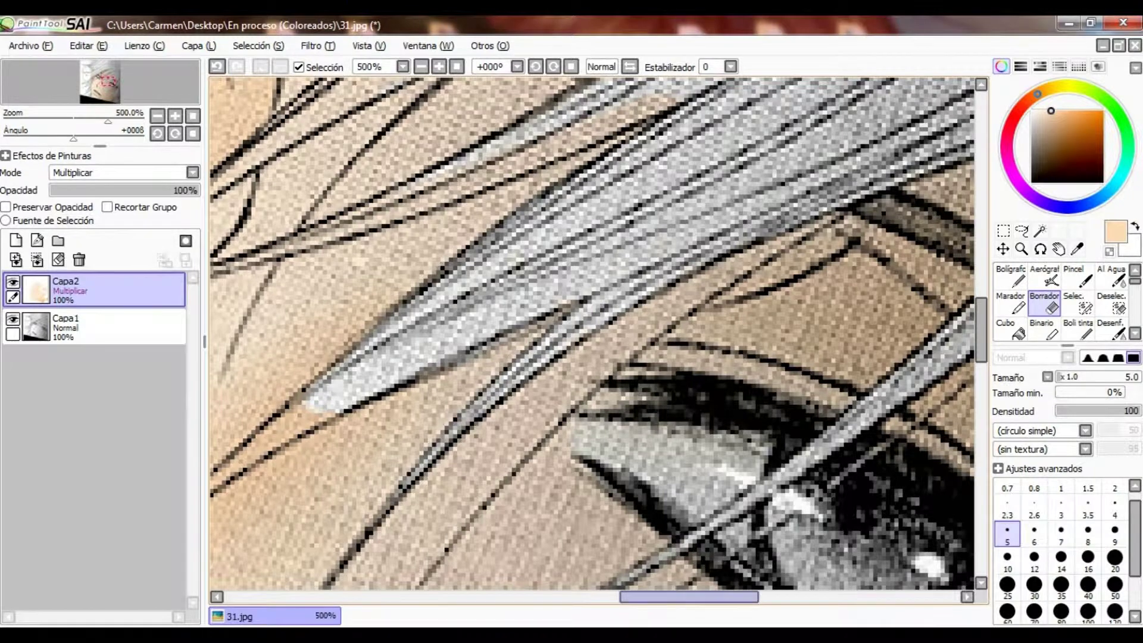
scroll(592, 334, left, 3)
scroll(592, 333, down, 1)
drag(580, 322, 473, 417)
drag(655, 277, 474, 420)
key(ctrl+z)
scroll(476, 417, down, 5)
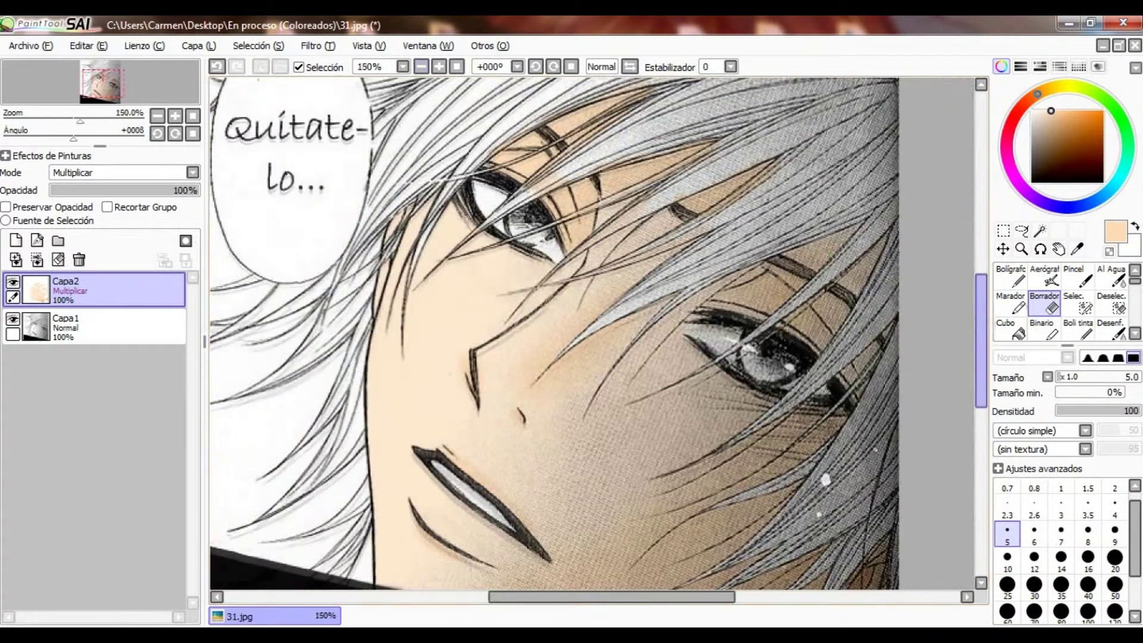
- Erase the skin color from the broad hair locks crossing the forehead between the eyes with the eraser at size 9
scroll(477, 417, up, 1)
scroll(592, 357, up, 3)
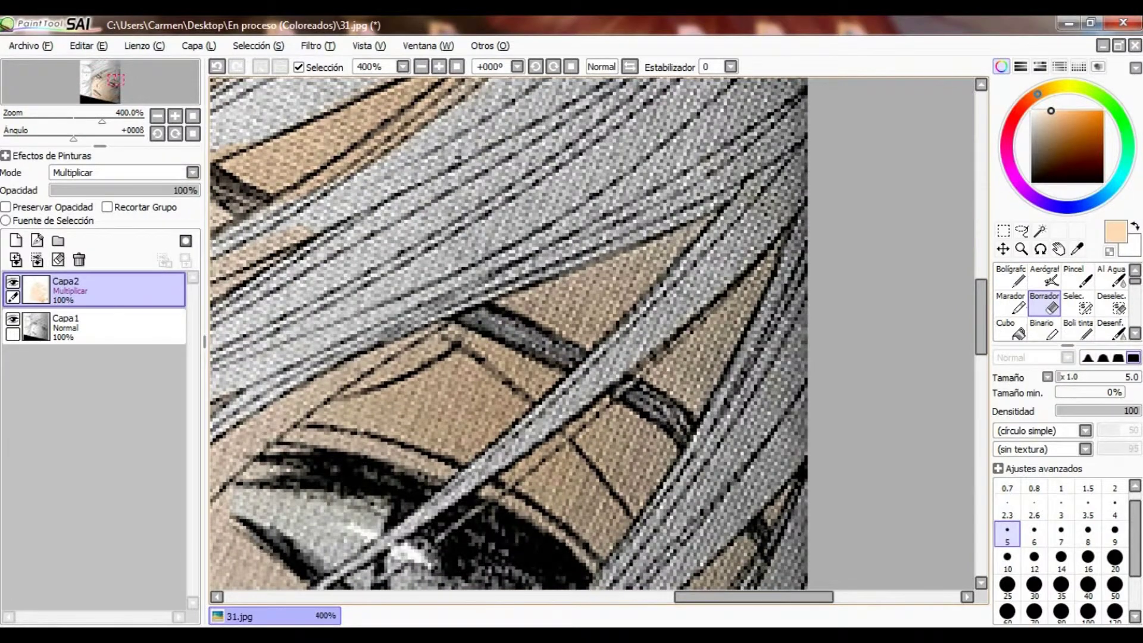
drag(476, 417, 848, 357)
drag(595, 208, 596, 357)
key(n)
key(e)
click(1115, 535)
drag(732, 306, 893, 306)
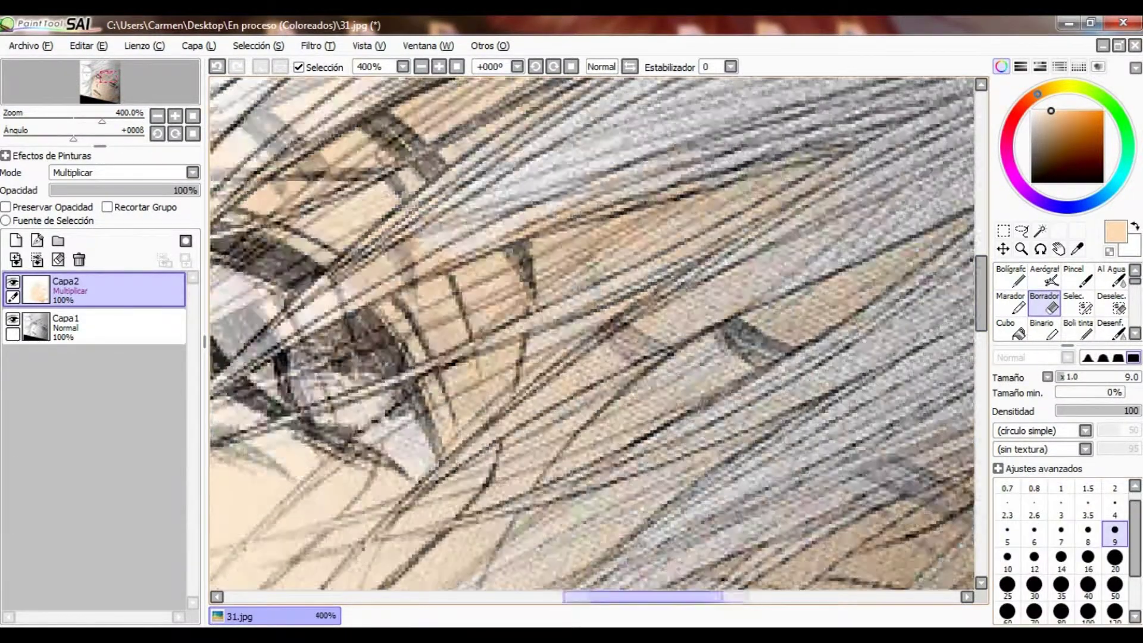
drag(596, 357, 685, 250)
- Erase the skin color from the narrow hair strands beside the outer corner of the left-hand eye with the eraser at size 6
key(bracketleft)
key(bracketleft)
key(bracketleft)
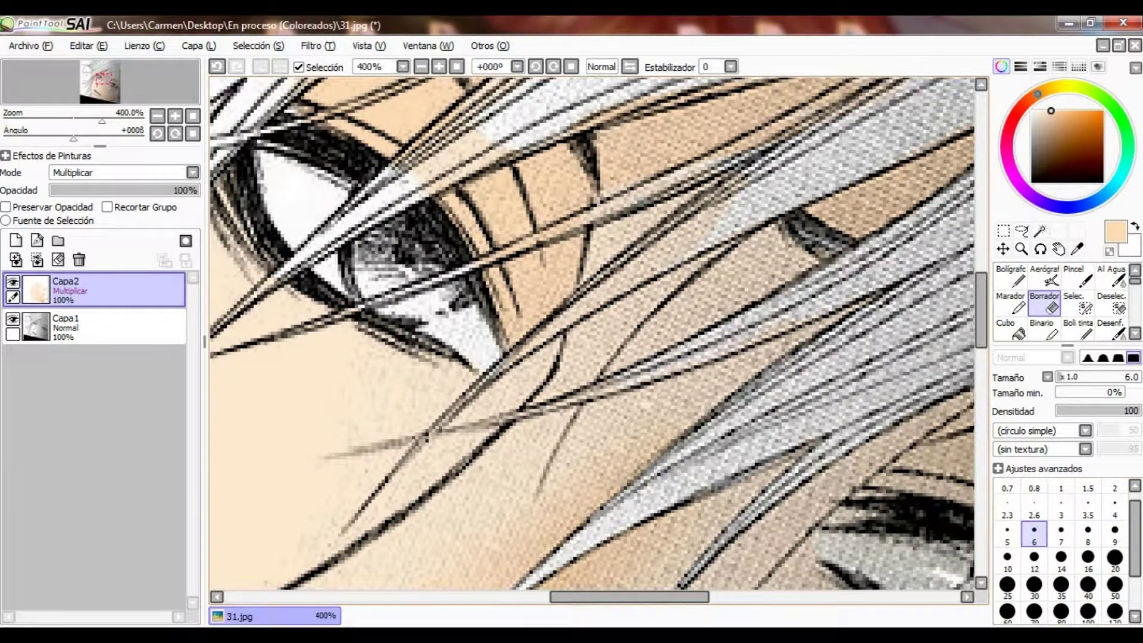
drag(563, 322, 768, 208)
mouse_move(596, 268)
mouse_down()
mouse_move(441, 322)
mouse_move(378, 411)
mouse_up()
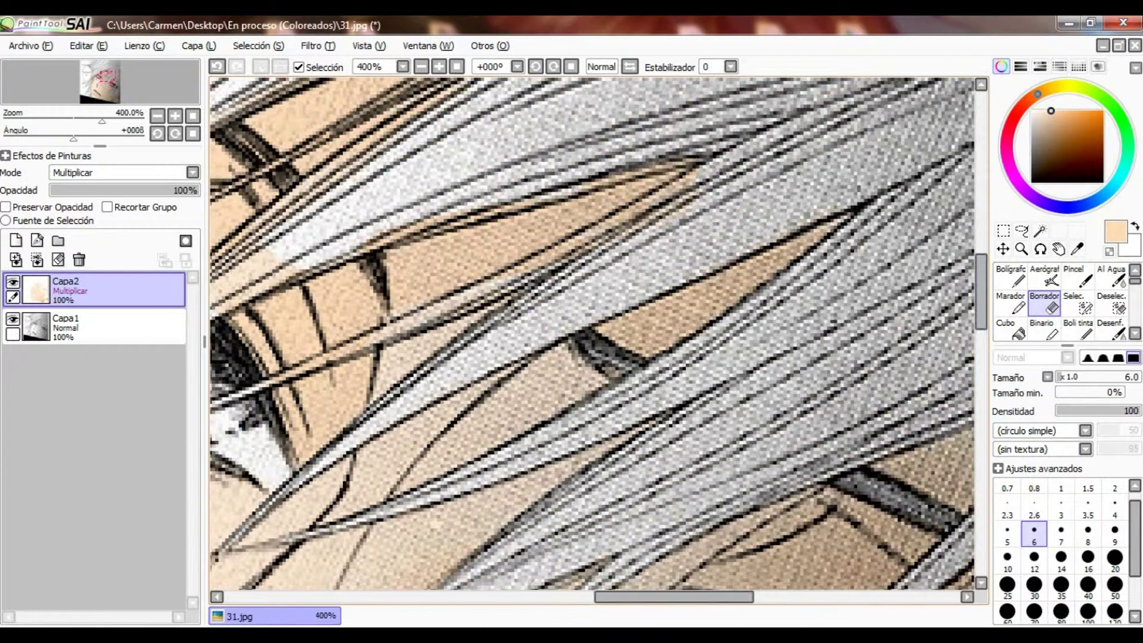
drag(477, 334, 655, 333)
drag(846, 202, 655, 300)
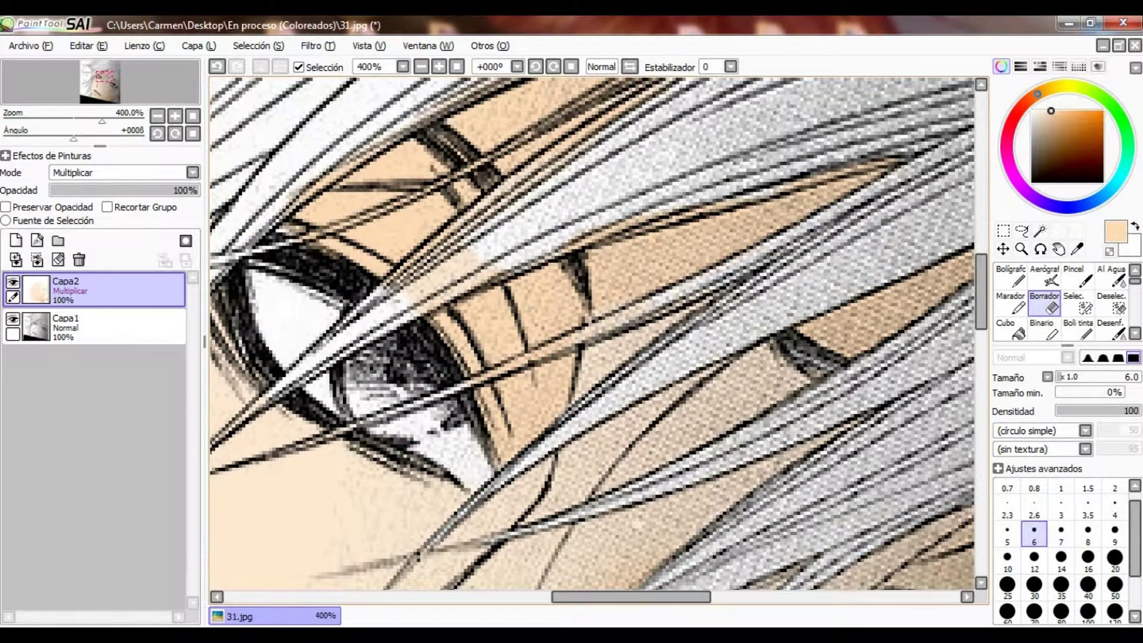
- Erase the skin color from the hair strands crossing the left-hand eye and eyebrow with the size 6 eraser
drag(536, 334, 685, 333)
drag(560, 304, 652, 262)
mouse_move(542, 286)
mouse_down()
mouse_move(738, 149)
mouse_move(536, 327)
mouse_up()
drag(708, 247, 807, 184)
drag(673, 271, 703, 248)
drag(595, 298, 524, 334)
drag(634, 346, 905, 265)
drag(655, 334, 447, 334)
drag(536, 298, 765, 470)
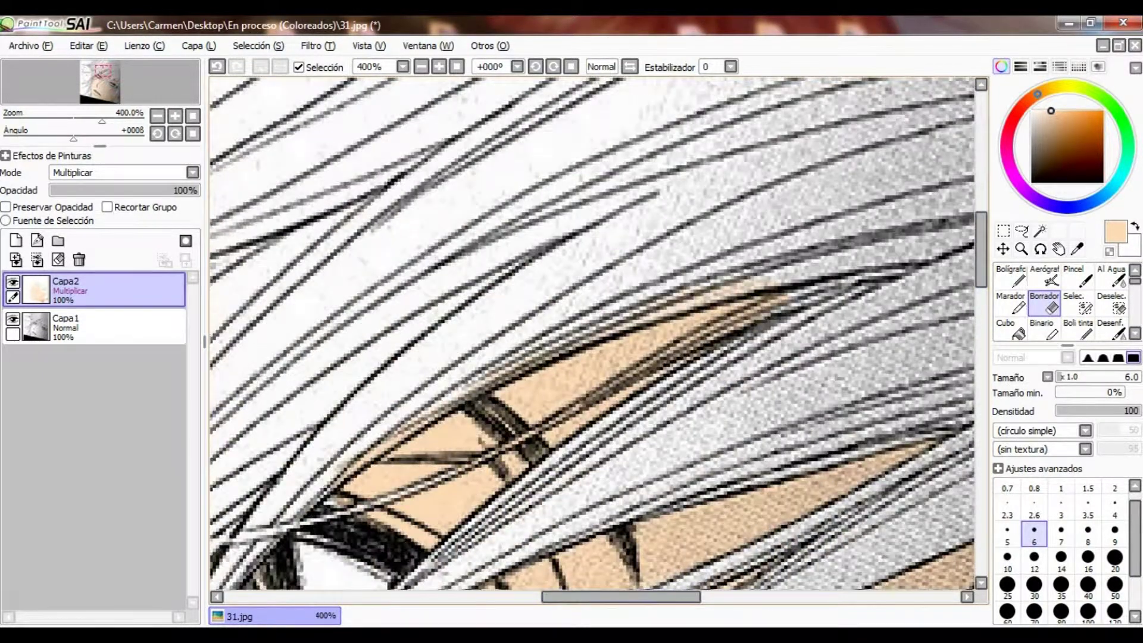
drag(662, 320, 762, 284)
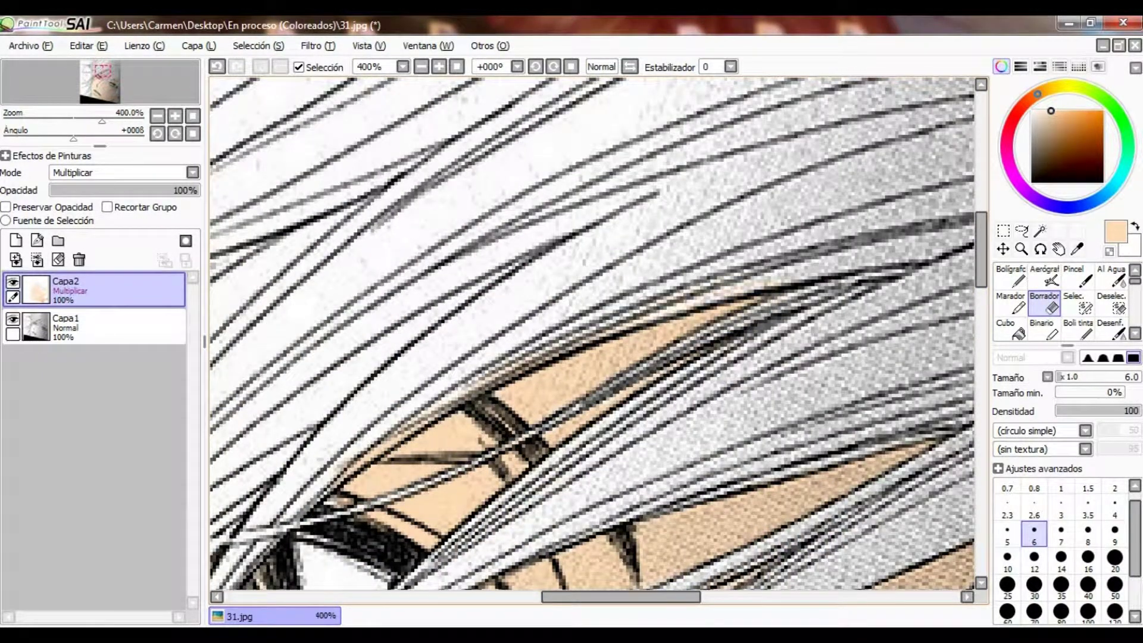
- Paint darker skin shadows on the right-hand eyelid and neck with the size 5 pen and blend them with the size 10 blur tool
key(n)
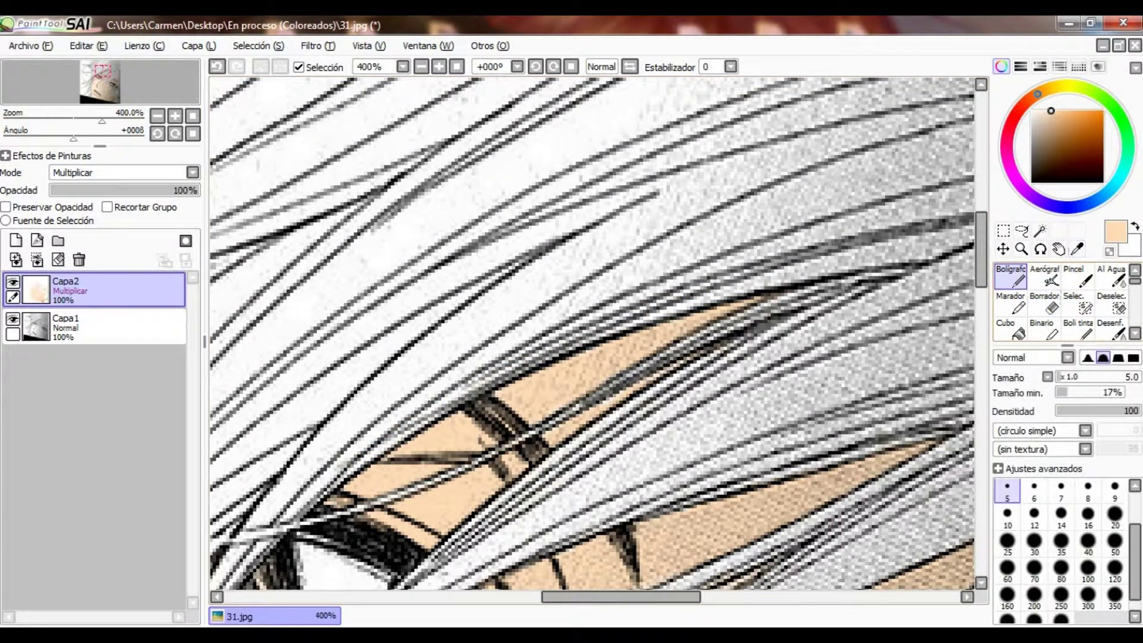
key(Home)
click(1079, 66)
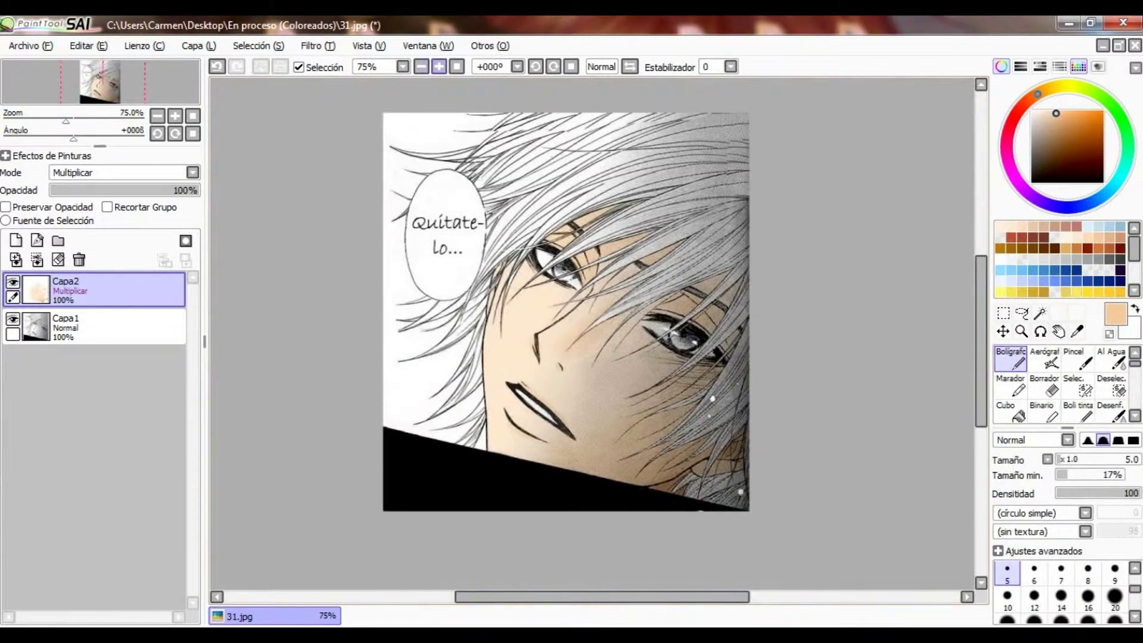
scroll(677, 484, up, 3)
drag(661, 366, 779, 302)
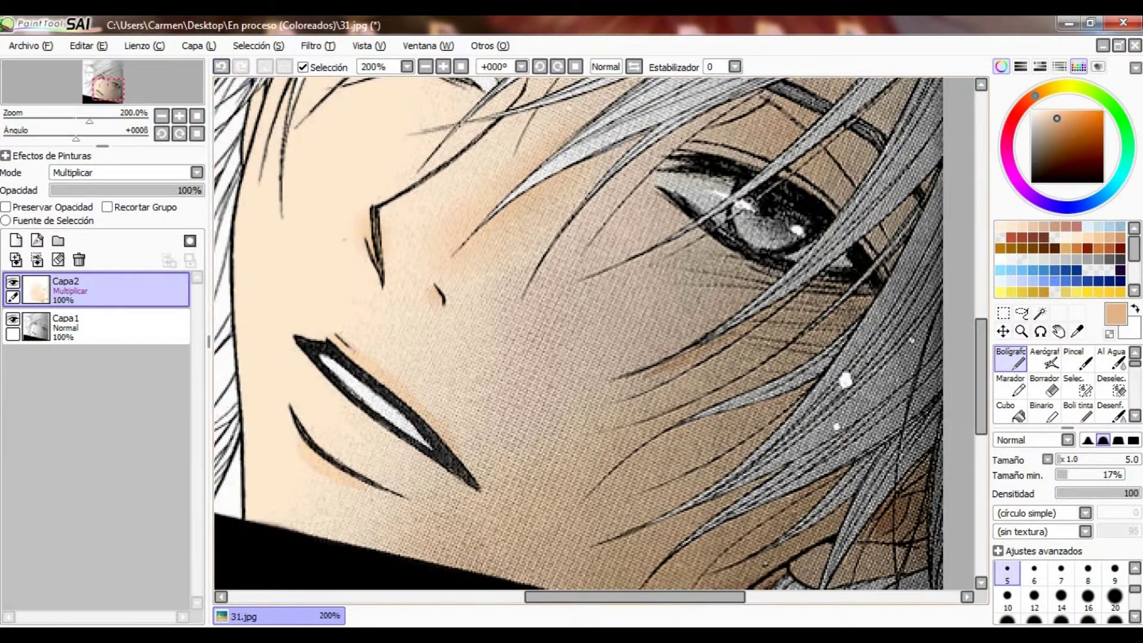
drag(765, 106, 855, 188)
click(1111, 411)
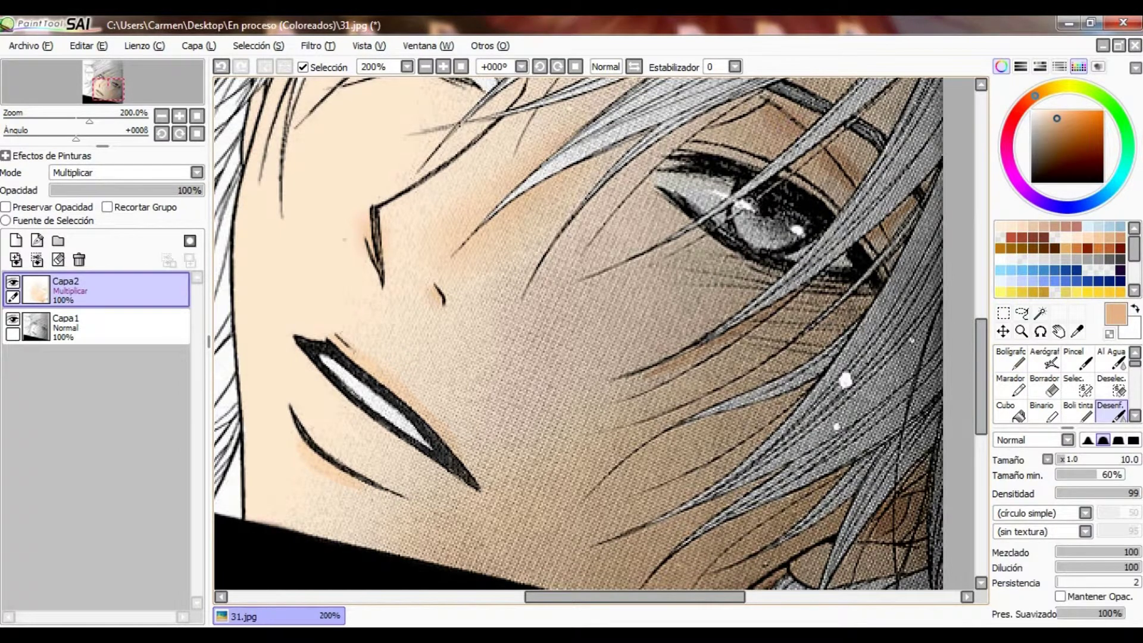
- Shade the neck and the skin under the hair strands near the right-hand eye with the darker tone and blur the strokes
key(n)
scroll(577, 334, down, 3)
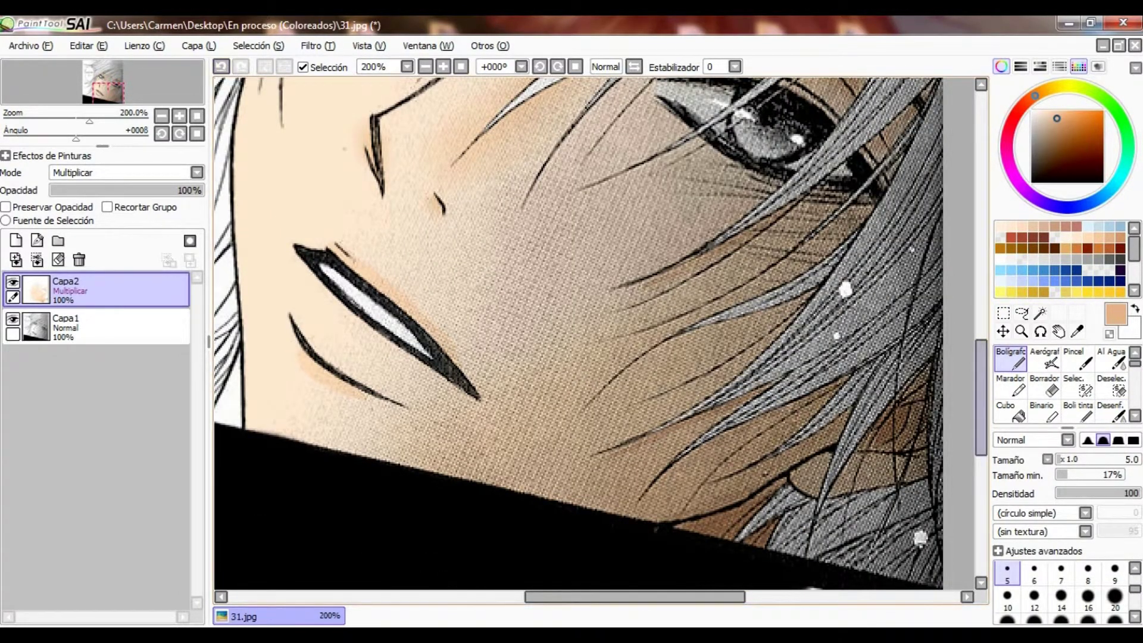
scroll(578, 333, up, 4)
key(b)
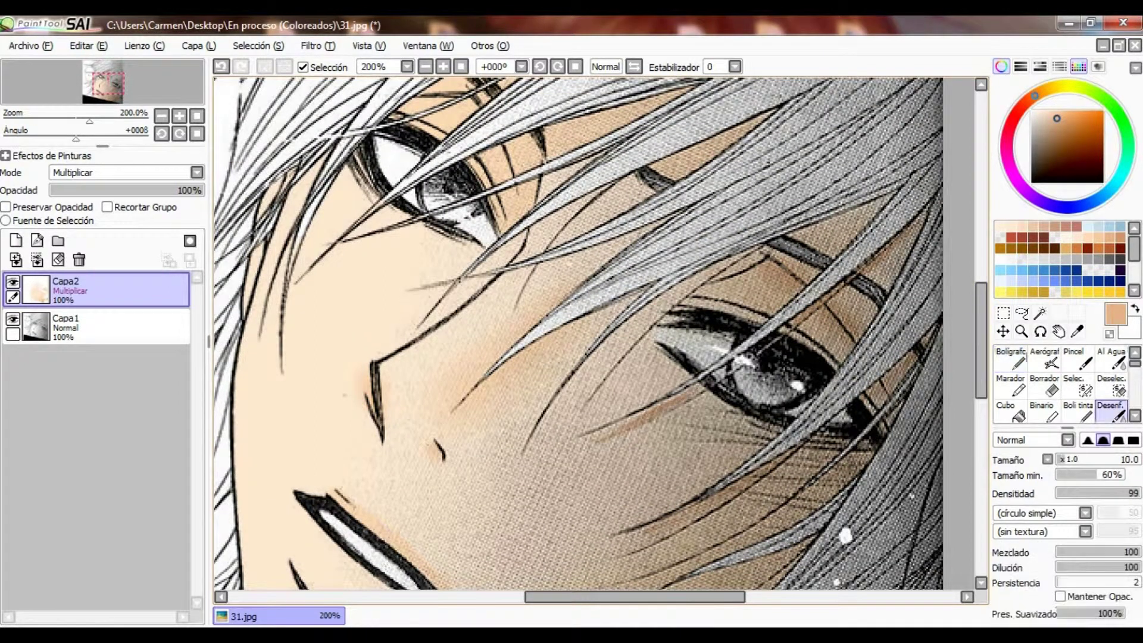
key(n)
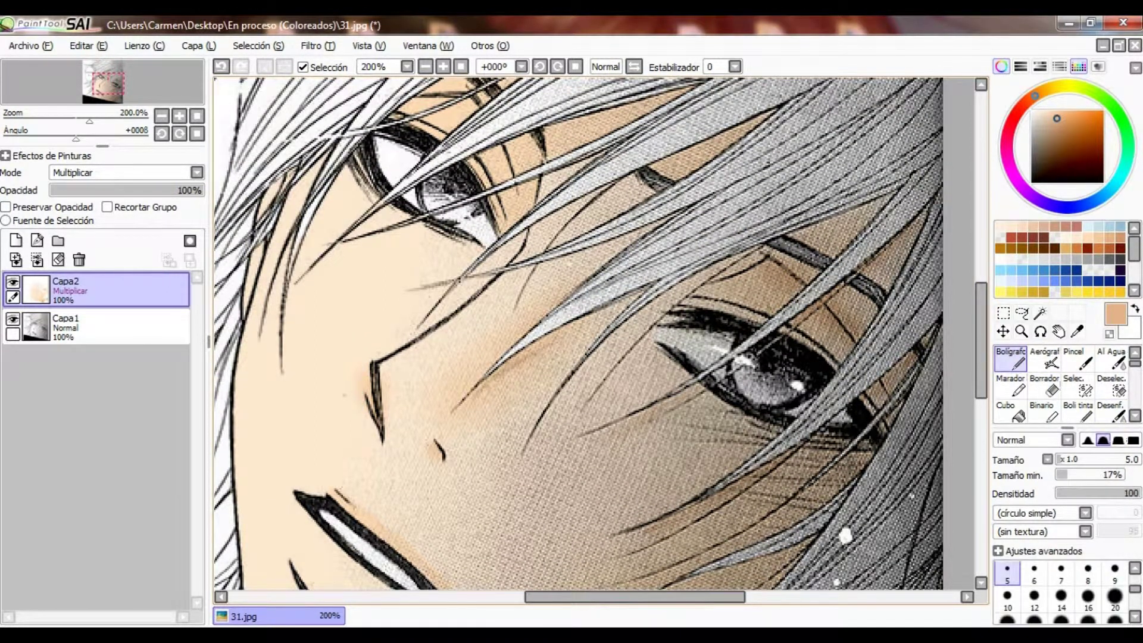
key(b)
key(n)
- Paint and blur darker shadows along the hair strands between the nose and the right-hand eye
key(e)
key(n)
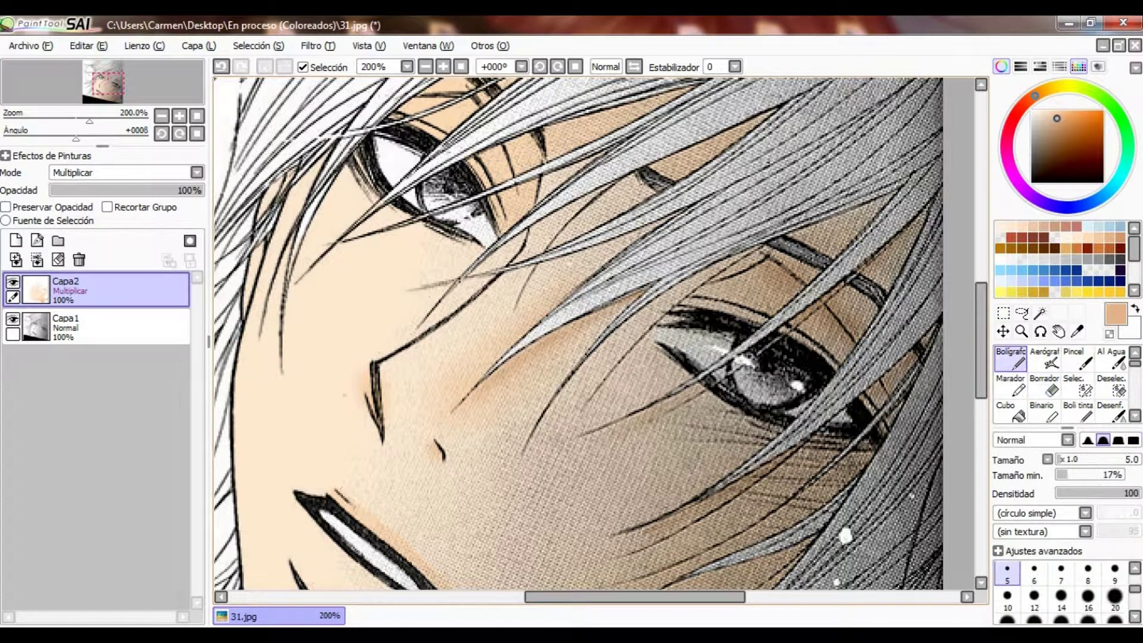
key(b)
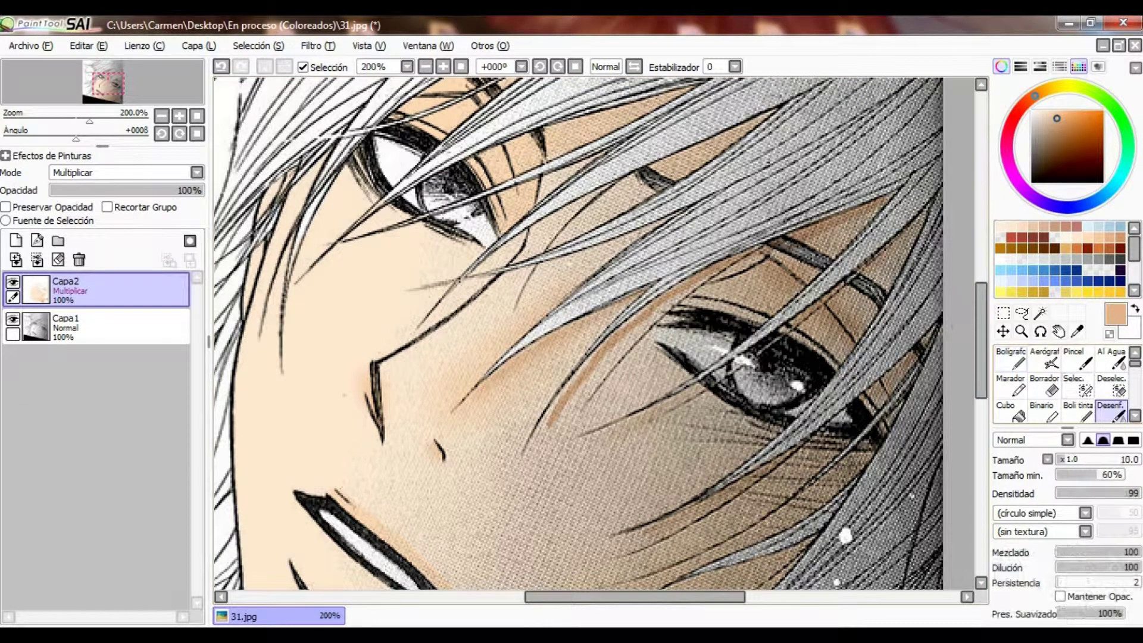
key(n)
key(b)
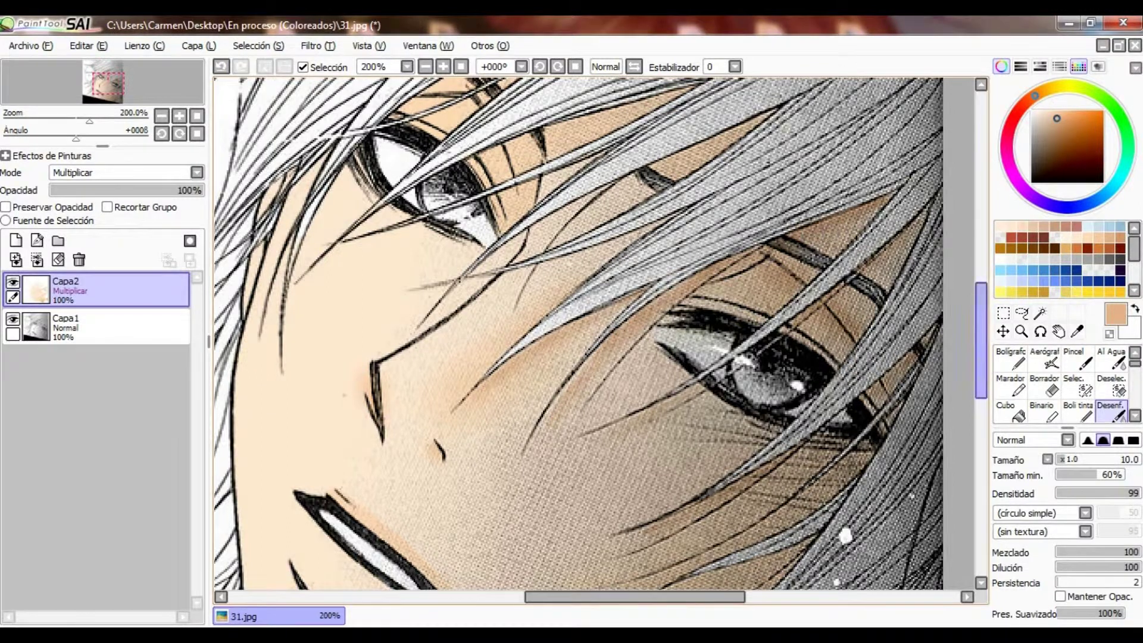
key(n)
key(b)
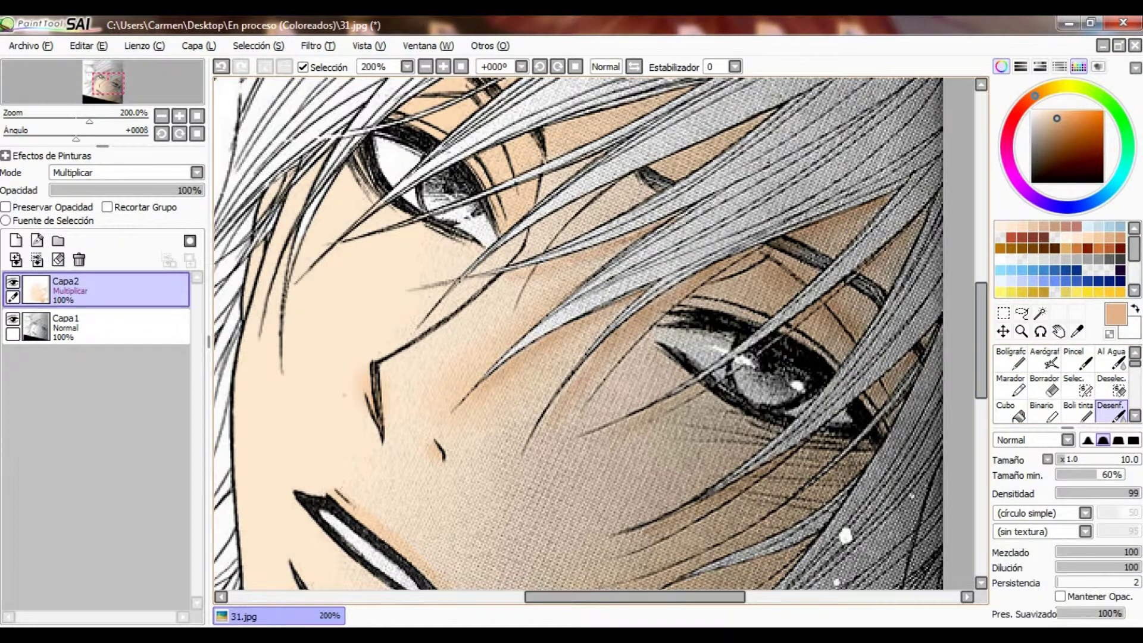
- Shade the forehead skin showing between the hair locks with the darker tone and blend it
key(n)
key(b)
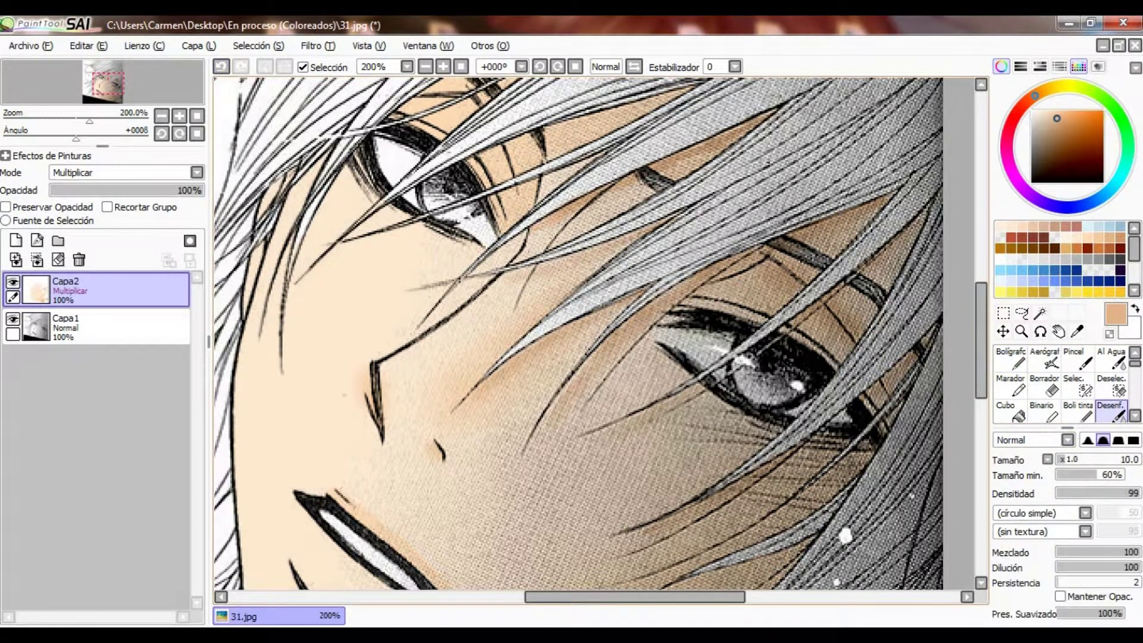
key(n)
drag(696, 161, 798, 267)
key(e)
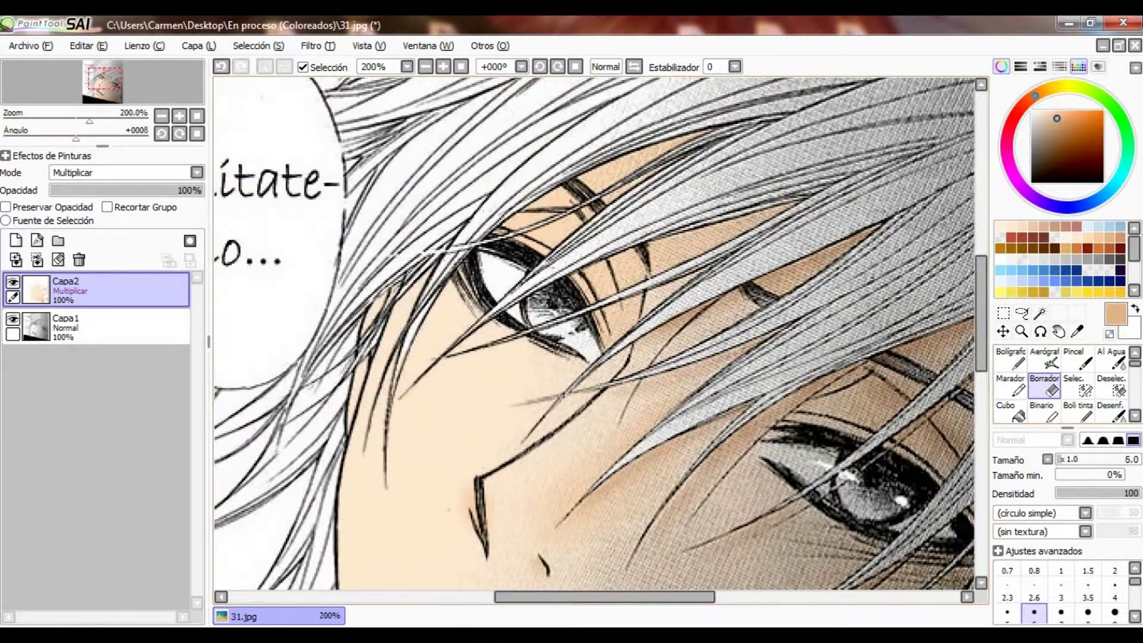
- Try to paint a darker skin shadow beneath the left-hand eye
key(n)
drag(458, 362, 484, 358)
key(b)
key(n)
key(n)
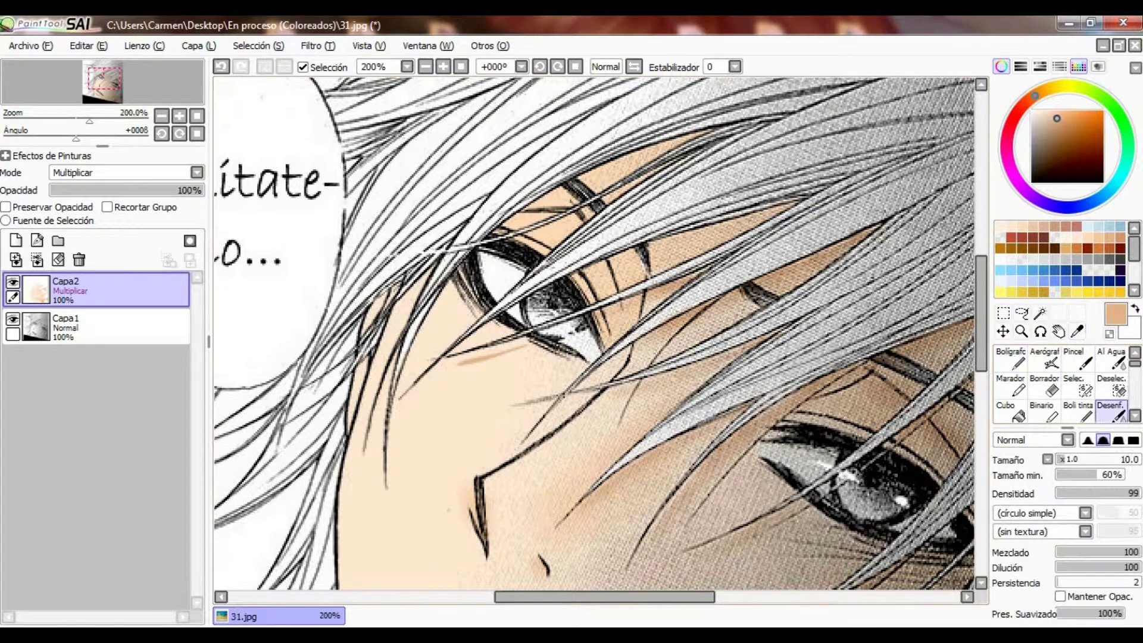
key(ctrl+z)
- Paint a darker shadow on the cheek along the hair strands beside the left-hand eye and blur it
key(b)
mouse_move(406, 468)
mouse_down()
mouse_move(394, 357)
mouse_move(420, 282)
mouse_move(393, 471)
mouse_up()
key(n)
scroll(596, 334, left, 3)
key(b)
scroll(602, 178, up, 2)
- Shade and blend the skin around the left-hand eyelid and brow, sampling the light skin tone to paint over it
drag(670, 256, 765, 244)
drag(834, 355, 809, 464)
mouse_move(751, 268)
mouse_down()
mouse_move(810, 352)
mouse_move(774, 271)
mouse_up()
alt+click(702, 280)
mouse_move(607, 301)
mouse_down()
mouse_move(711, 259)
mouse_move(822, 438)
mouse_up()
drag(840, 337, 869, 420)
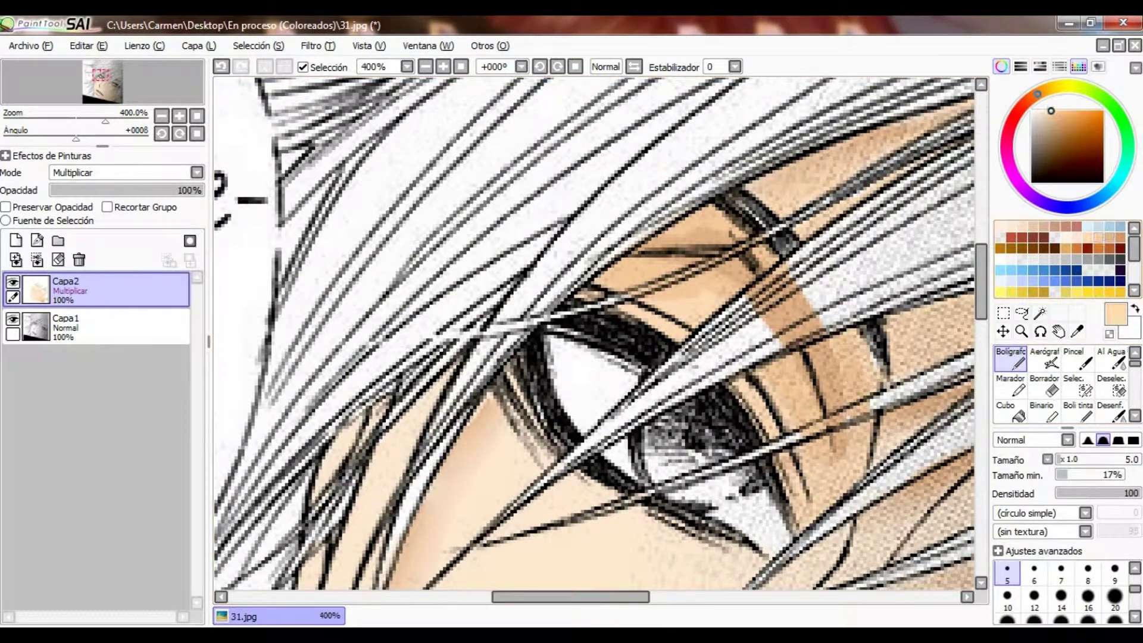
- Erase the skin color spilling over the hair lock across the left-hand eye with the eraser at size 3
key(d)
key(e)
drag(824, 352, 747, 268)
drag(610, 305, 685, 284)
key(ctrl+z)
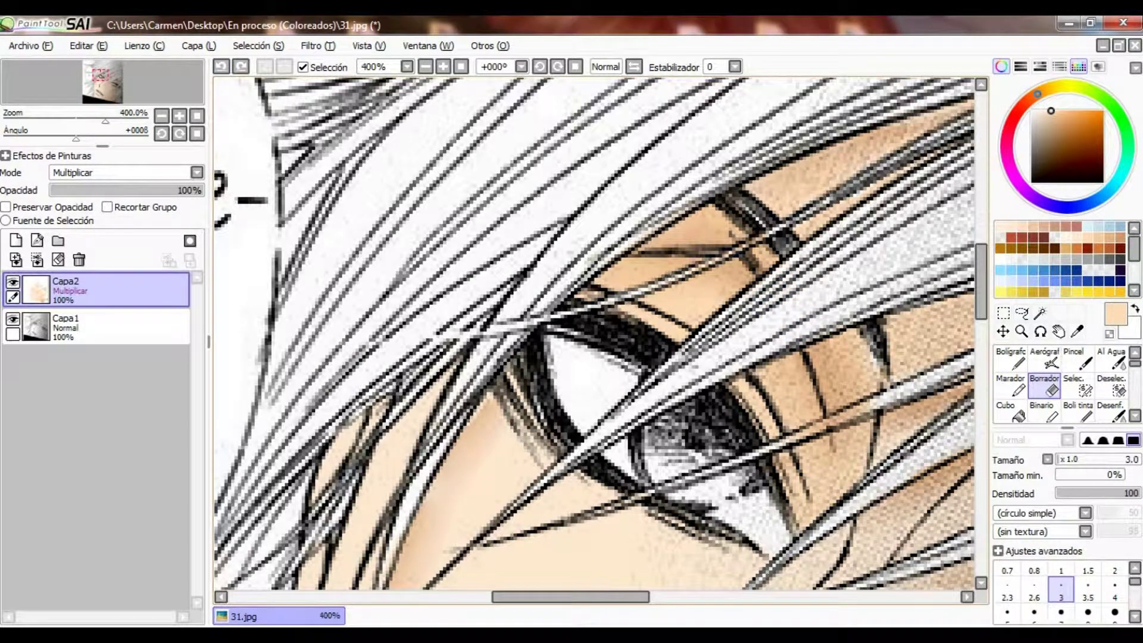
scroll(232, 216, down, 3)
scroll(232, 215, up, 5)
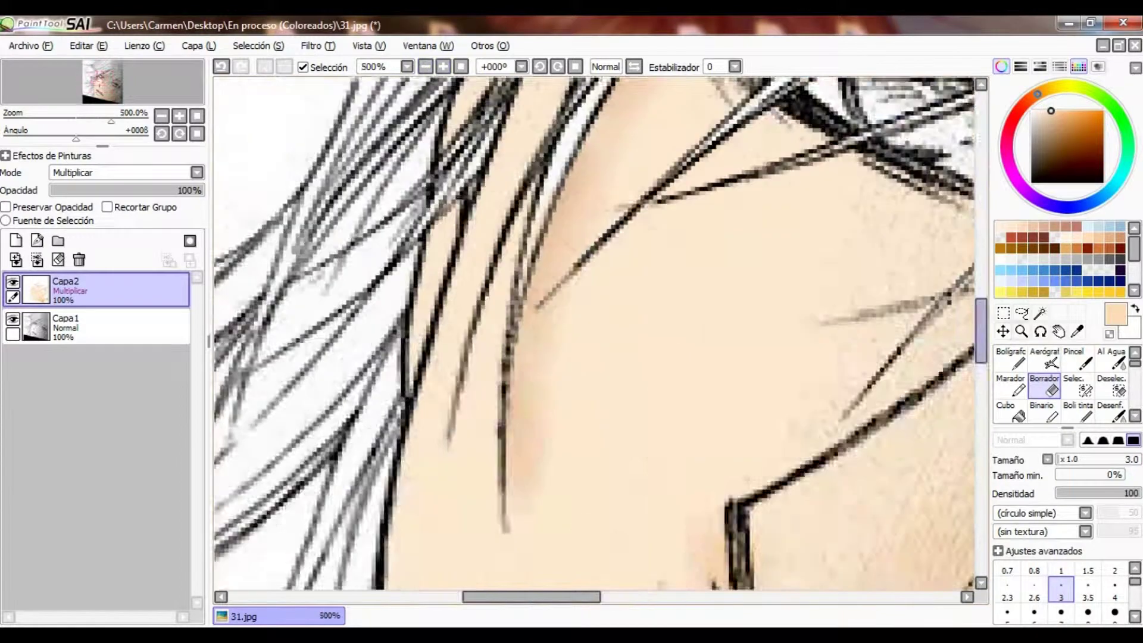
scroll(232, 216, down, 6)
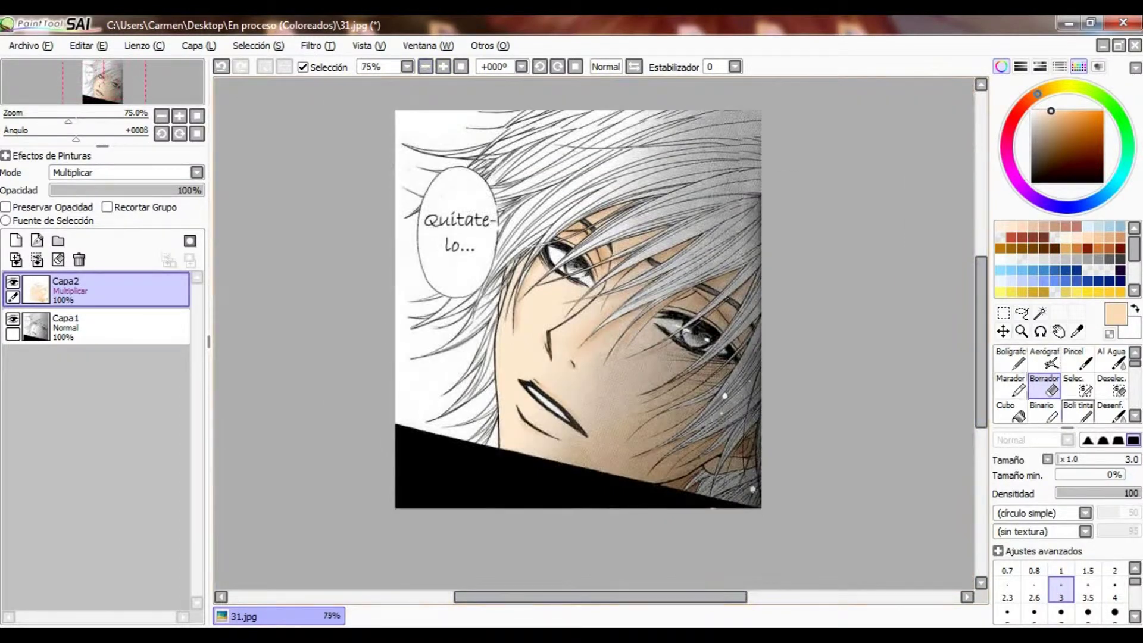
key(e)
- Rename the skin layer as Piel and add a new layer above it named Pelo
double_click(65, 281)
text(Piel)
key(Return)
click(15, 240)
double_click(66, 281)
text(Pelo)
key(Return)
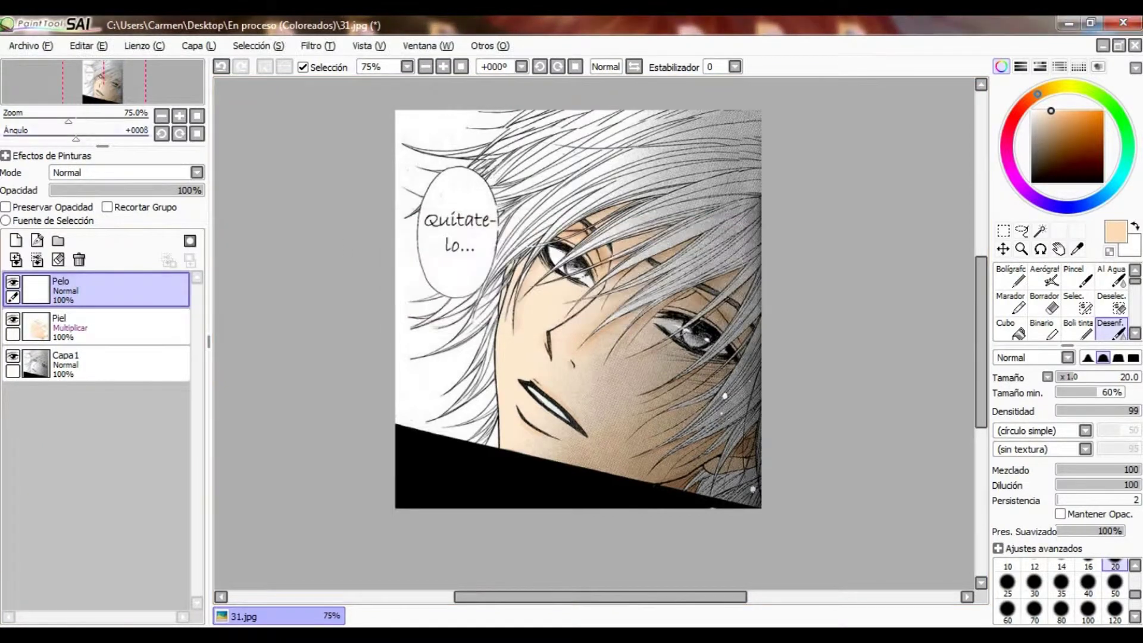
- Return to the Piel layer and erase leftover skin color from the thin strands beside the left-hand eye with the size 3 eraser
click(1078, 66)
scroll(595, 333, up, 3)
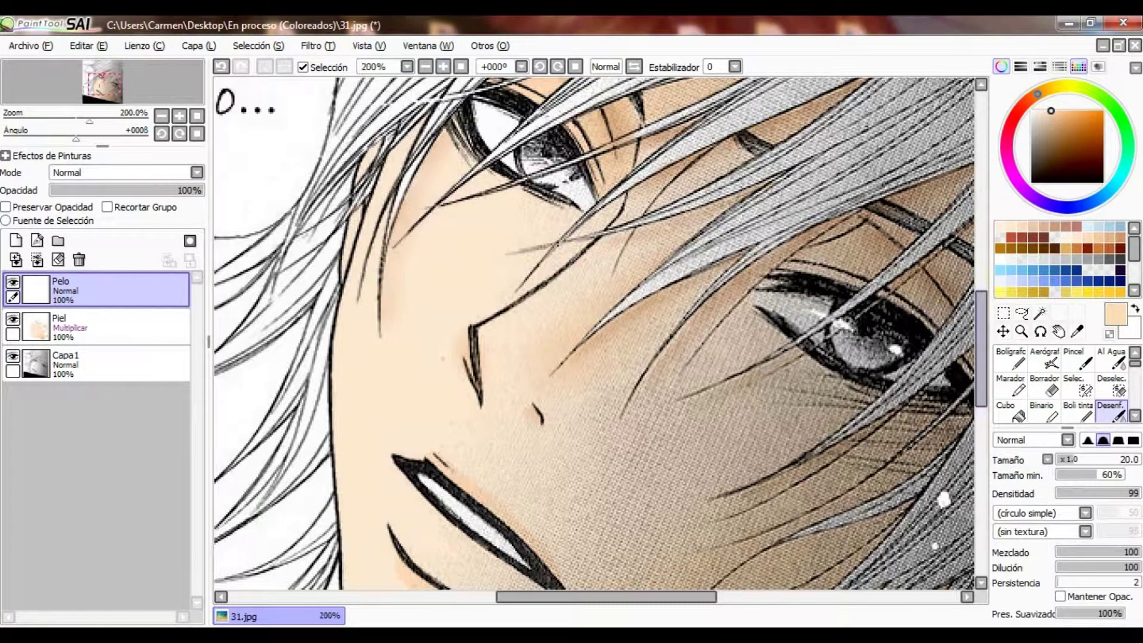
click(95, 327)
key(e)
key(ctrl+z)
scroll(594, 333, up, 3)
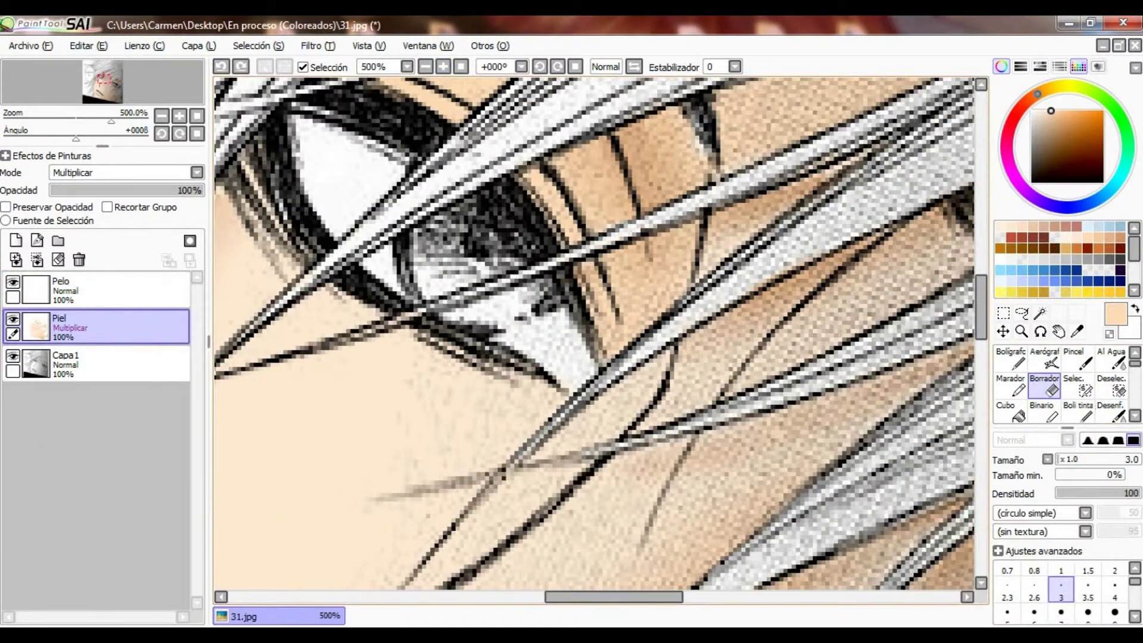
scroll(594, 333, down, 8)
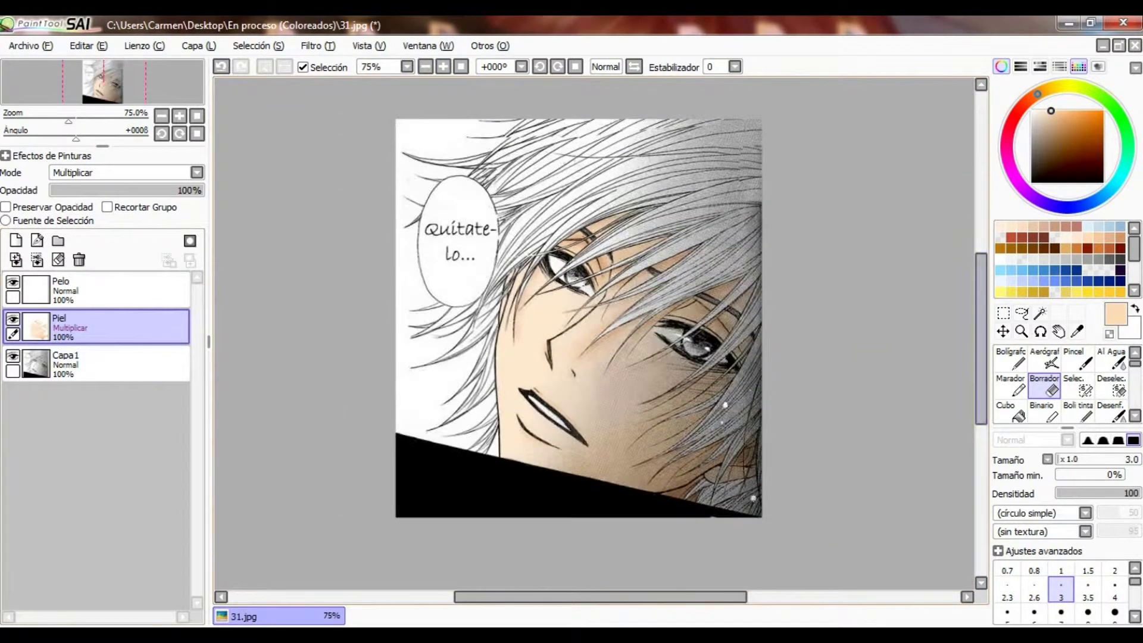
- Paint broad golden-yellow strokes over the upper and right-hand hair on the Piel layer with the Bolígrafo pen at size 50
scroll(1060, 256, down, 1)
click(1105, 281)
click(1011, 361)
scroll(1061, 589, down, 2)
click(1115, 571)
mouse_move(751, 143)
mouse_down()
mouse_move(566, 140)
mouse_move(518, 179)
mouse_up()
mouse_move(757, 345)
mouse_down()
mouse_move(596, 238)
mouse_move(703, 196)
mouse_move(548, 279)
mouse_move(777, 320)
mouse_move(673, 429)
mouse_up()
scroll(595, 316, left, 3)
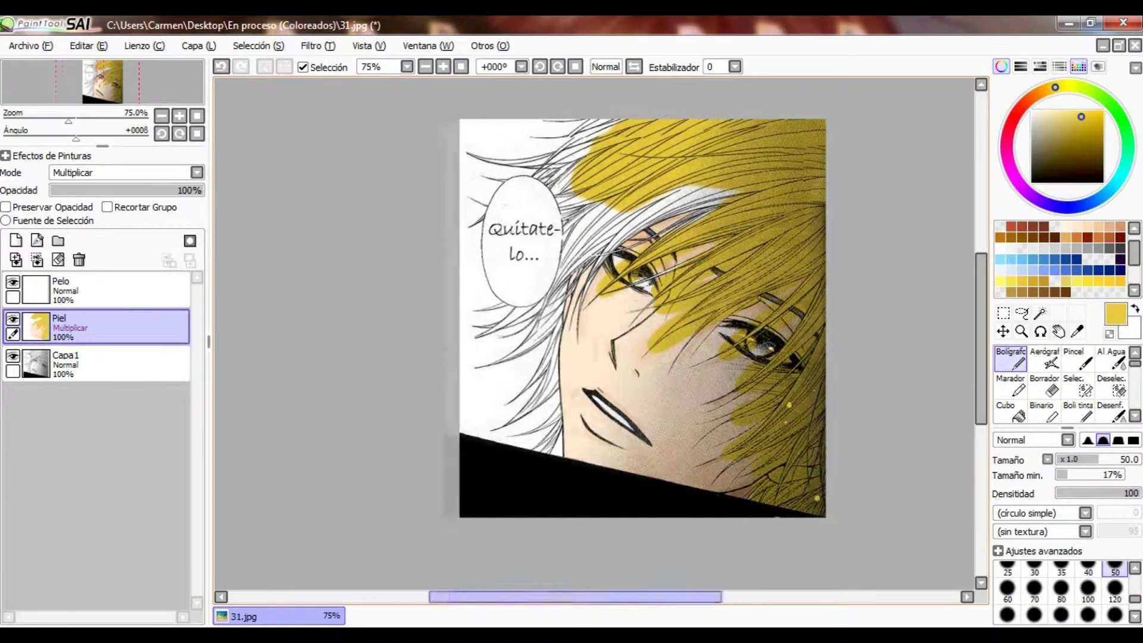
- Undo the broad yellow strokes spilling over the eyes and restore only those on the upper and outer hair
key(ctrl+z)
key(ctrl+z)
key(ctrl+z)
key(ctrl+z)
key(ctrl+z)
key(ctrl+z)
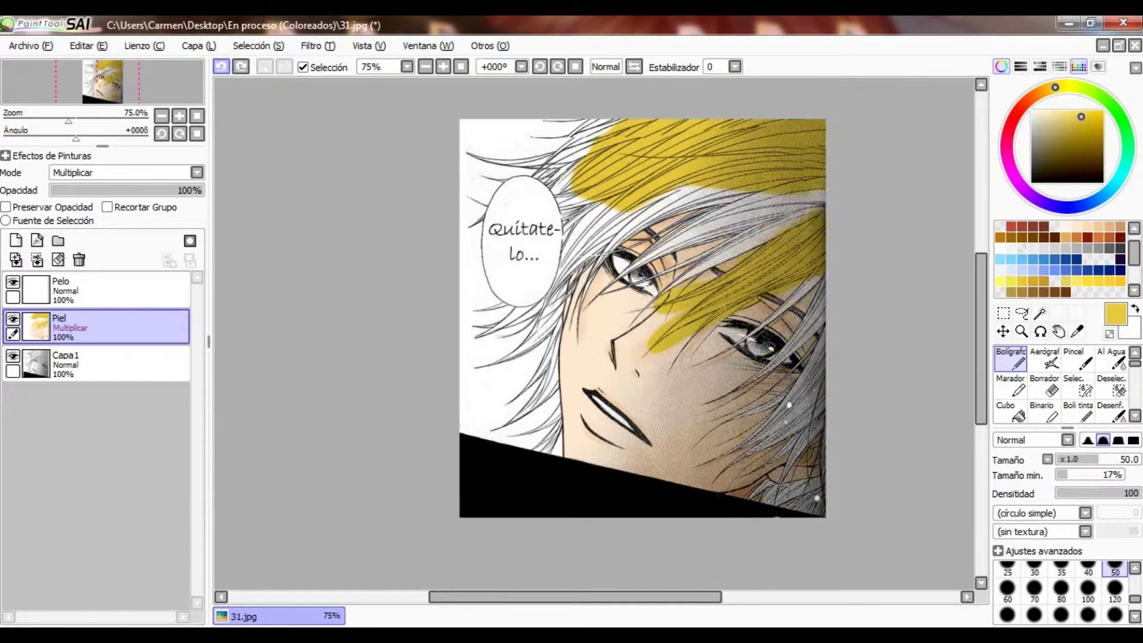
key(ctrl+y)
key(ctrl+y)
key(ctrl+y)
key(ctrl+y)
key(ctrl+y)
key(ctrl+y)
key(ctrl+y)
- Fill the hair beside and above the speech bubble with yellow, using the pen at size 25
key(ctrl+plus)
click(1008, 566)
drag(512, 333, 581, 149)
drag(580, 280, 524, 190)
key(e)
scroll(595, 334, up, 3)
key(n)
scroll(596, 334, up, 3)
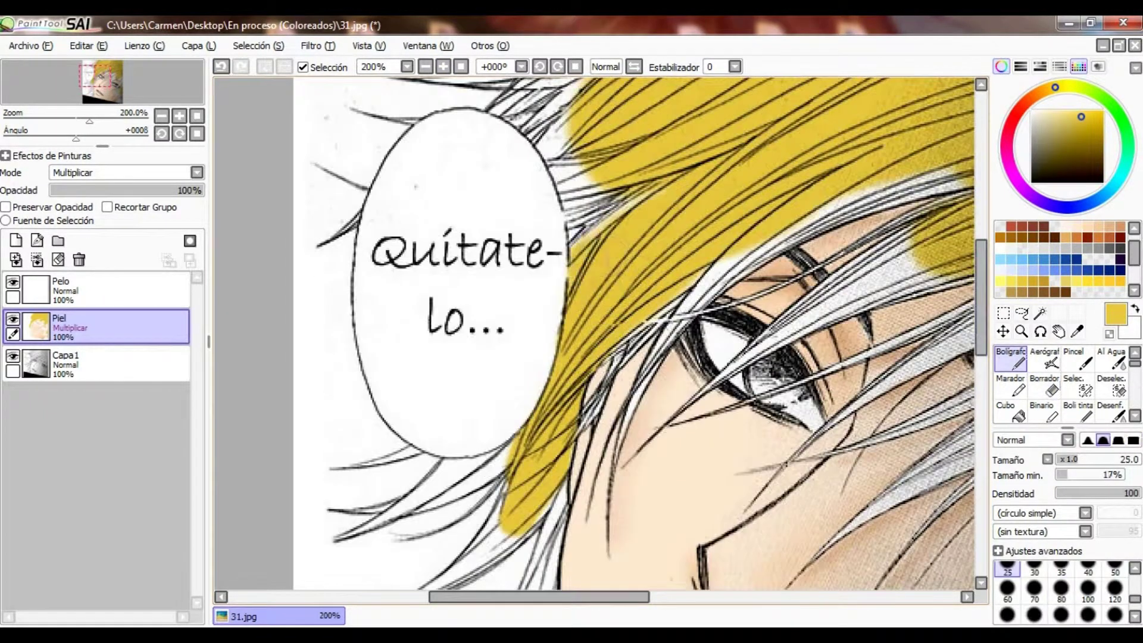
drag(572, 232, 536, 104)
scroll(595, 334, up, 4)
mouse_move(518, 310)
mouse_down()
mouse_move(586, 226)
mouse_move(632, 116)
mouse_up()
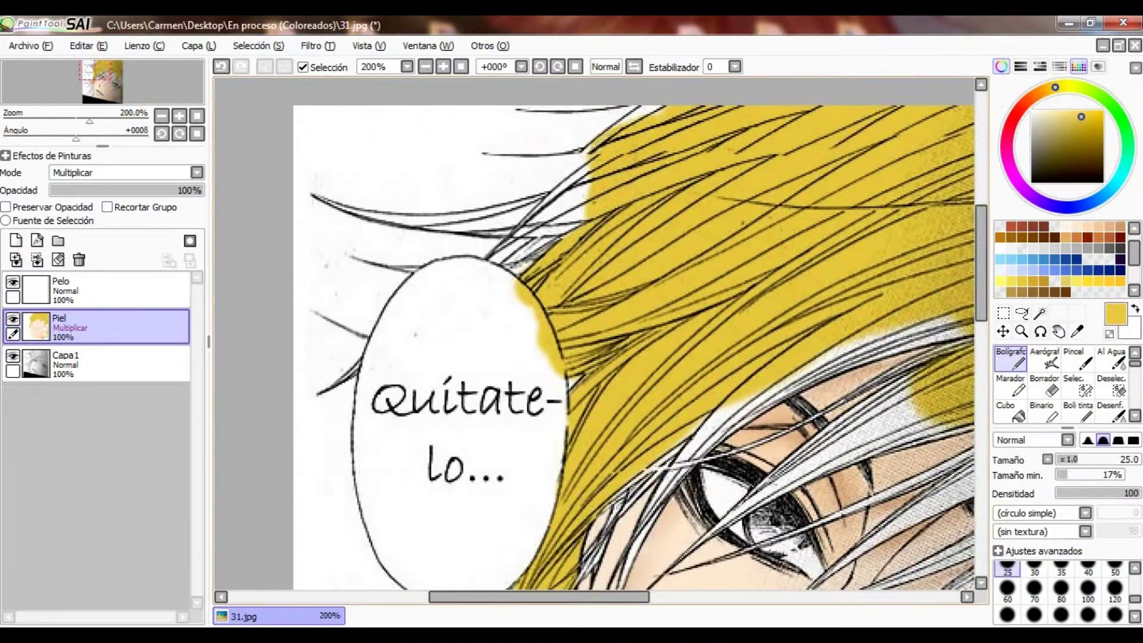
drag(590, 167, 625, 125)
- Color the long pointed strand above the speech bubble yellow with the pen at size 10
scroll(596, 333, up, 2)
scroll(595, 334, right, 4)
scroll(595, 334, down, 6)
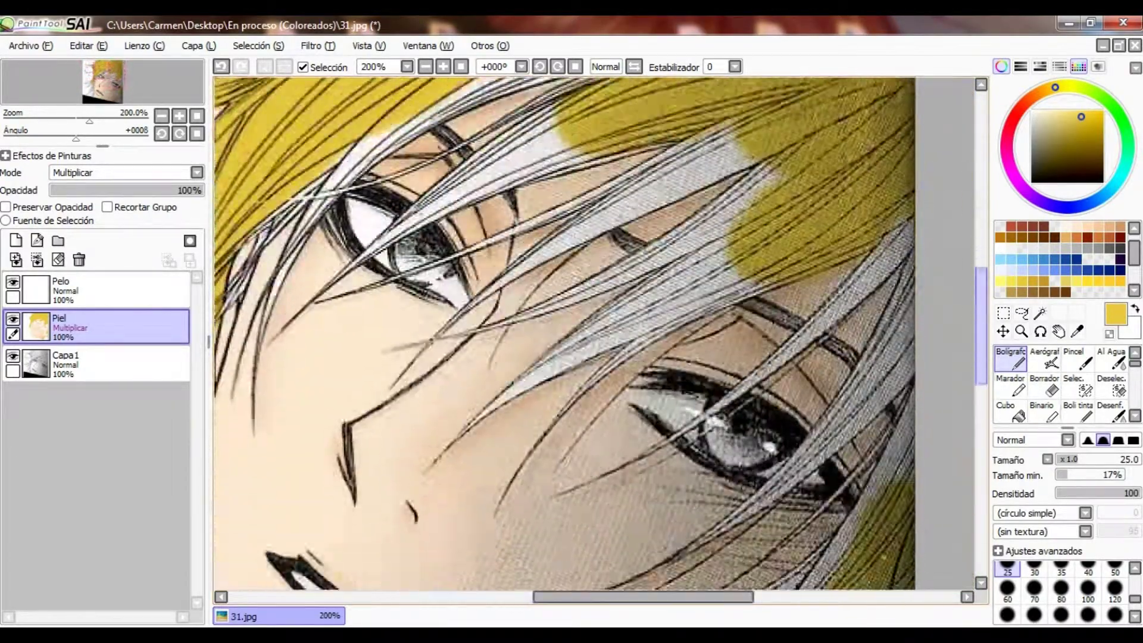
scroll(596, 334, up, 10)
scroll(595, 334, left, 4)
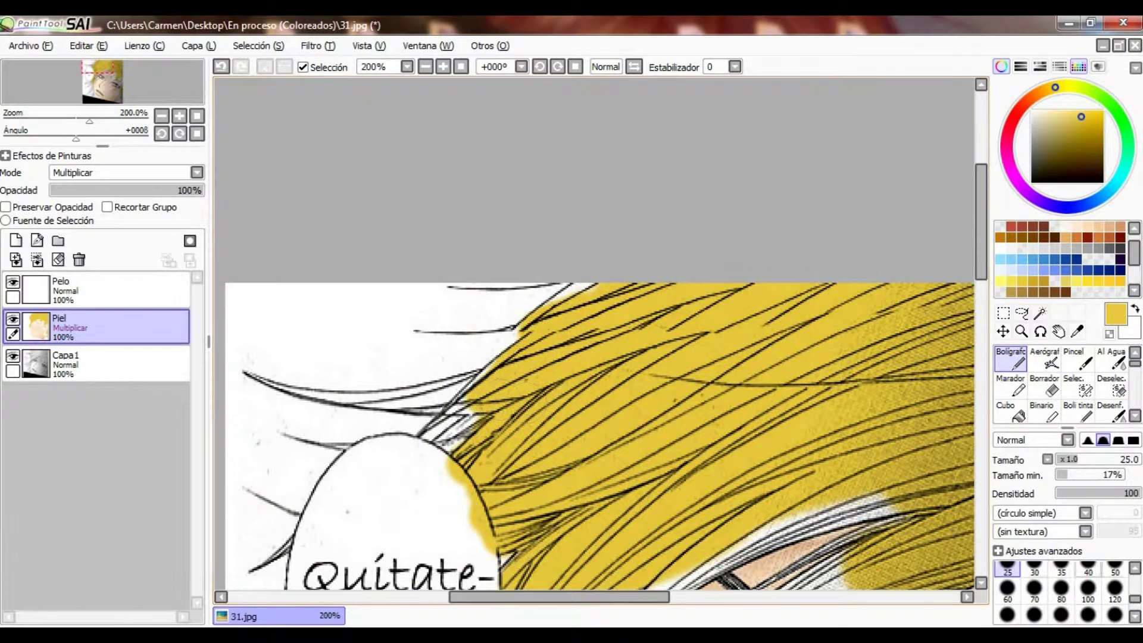
key(bracketleft)
key(bracketleft)
key(bracketleft)
key(bracketleft)
key(bracketleft)
drag(471, 396, 426, 411)
scroll(595, 334, left, 3)
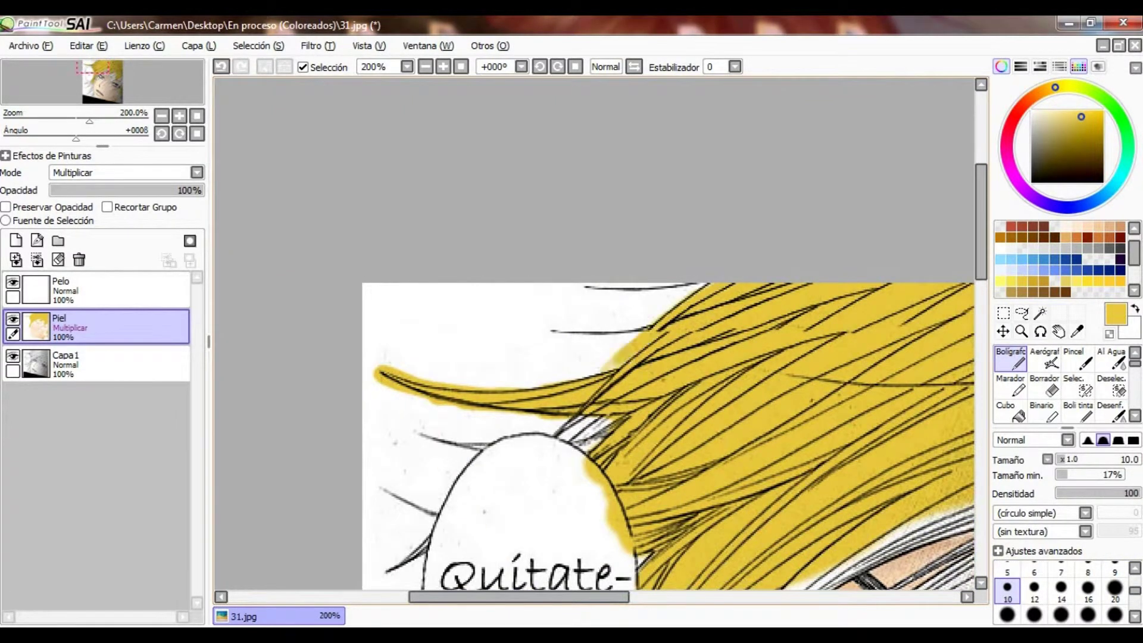
- Redraw the faint outer hair line above the speech bubble in black on the Capa1 layer with the size 1 pen
key(e)
key(ctrl+plus)
click(96, 364)
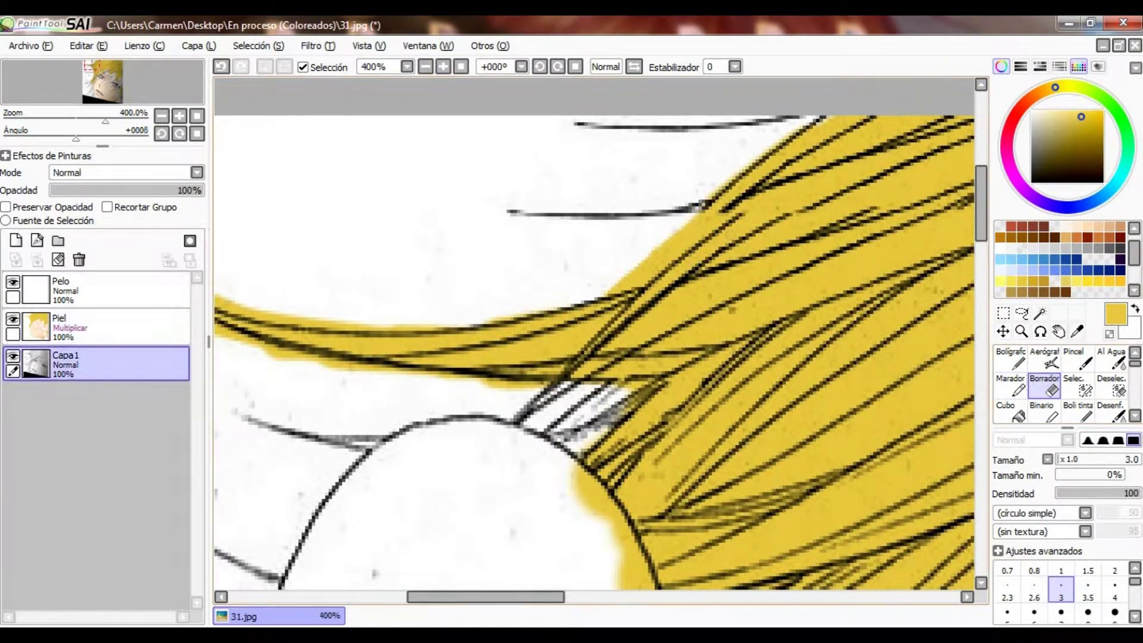
click(1010, 360)
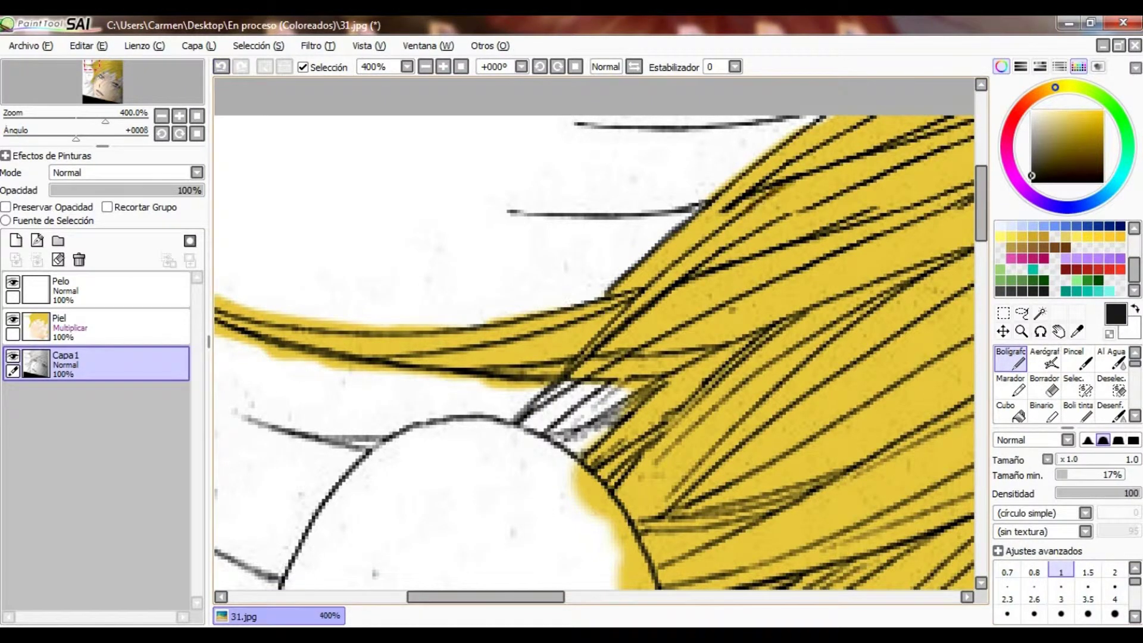
- On the Piel layer, erase the yellow spilling around the long top strand at size 9 and color the small gap beneath it
click(95, 326)
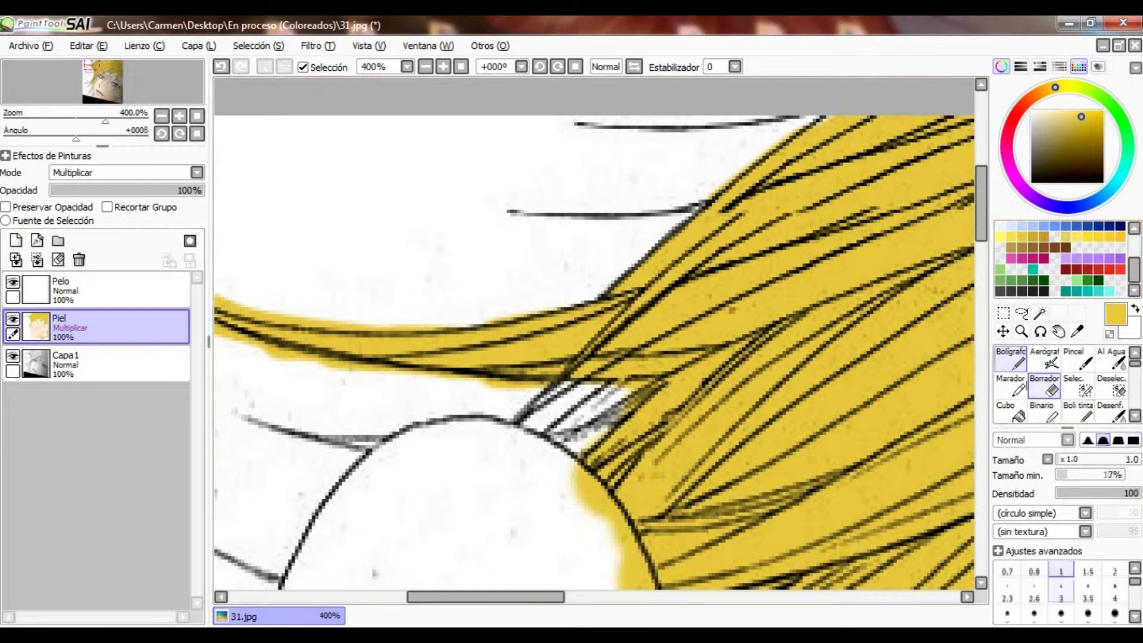
key(e)
scroll(595, 334, left, 2)
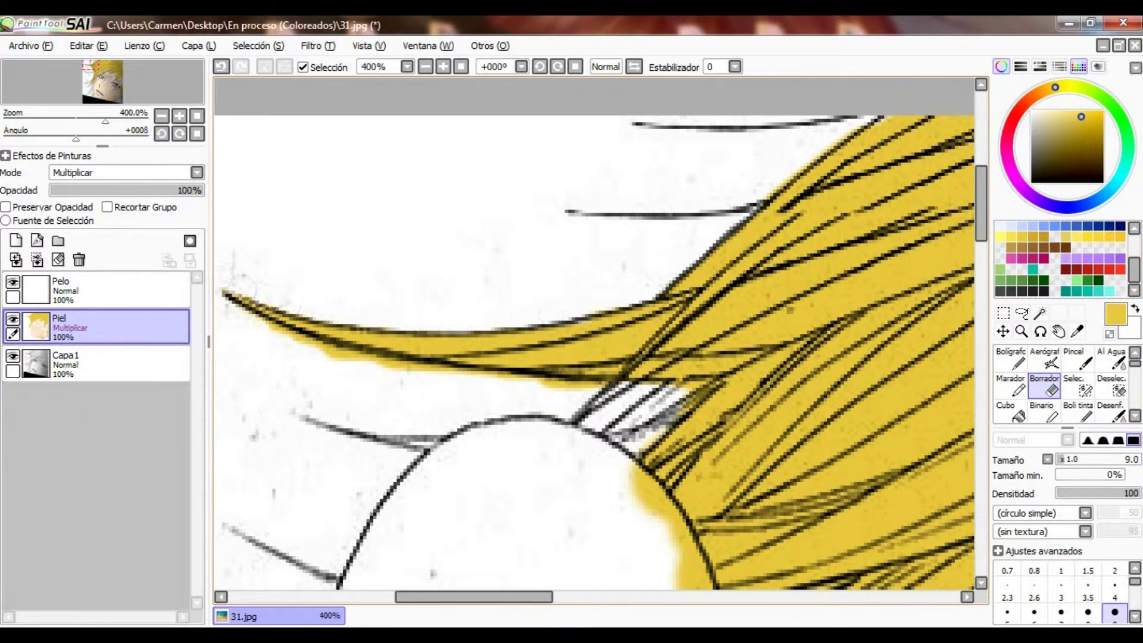
key(n)
drag(494, 380, 688, 393)
- Color the small strand at the speech bubble's upper-left edge and erase the yellow spilling inside the bubble
key(bracketright)
key(bracketright)
key(bracketright)
key(bracketright)
key(bracketright)
key(bracketright)
key(bracketright)
scroll(595, 334, down, 3)
drag(408, 228, 440, 222)
key(e)
drag(620, 238, 721, 432)
- Color the tapered hair lock below the speech bubble with the size 4 pen and erase the yellow outside its outline
key(n)
key(minus)
key(minus)
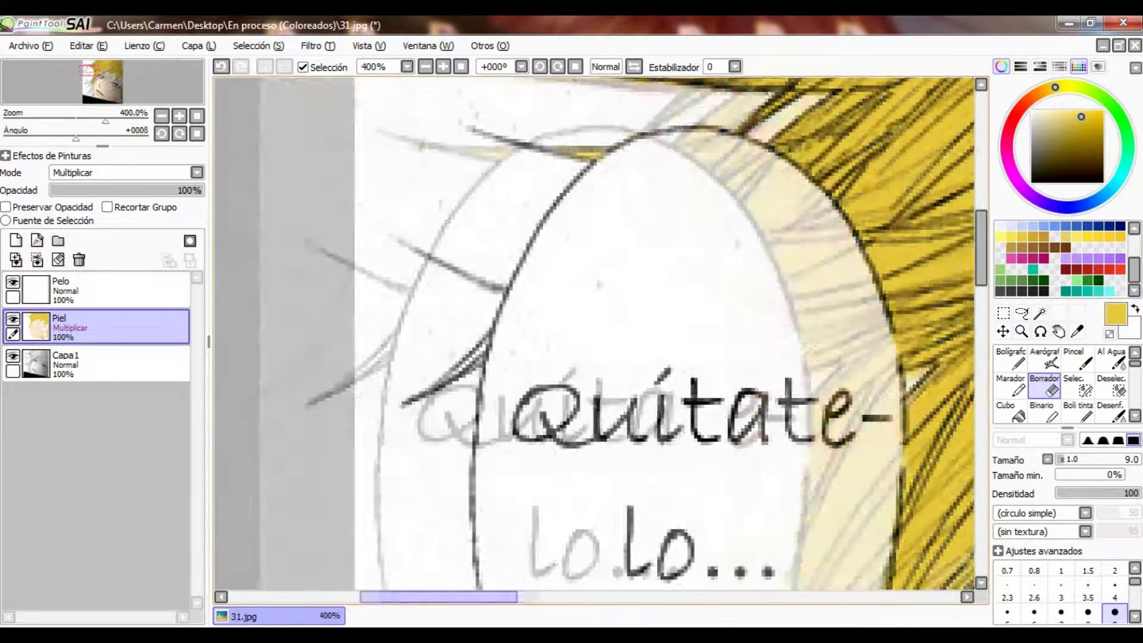
key(minus)
key(minus)
key(plus)
key(plus)
key(plus)
key(plus)
key(plus)
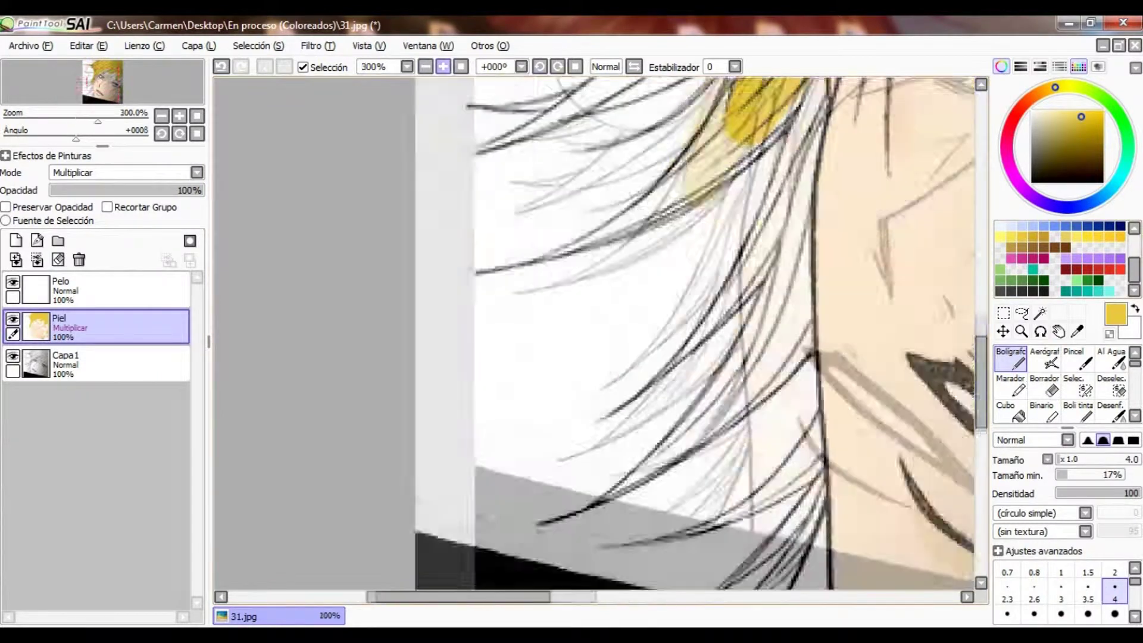
mouse_move(381, 345)
mouse_down()
mouse_move(498, 305)
mouse_move(685, 146)
mouse_move(721, 173)
mouse_move(673, 244)
mouse_move(560, 280)
mouse_up()
scroll(721, 270, up, 2)
key(e)
drag(720, 271, 679, 271)
key(n)
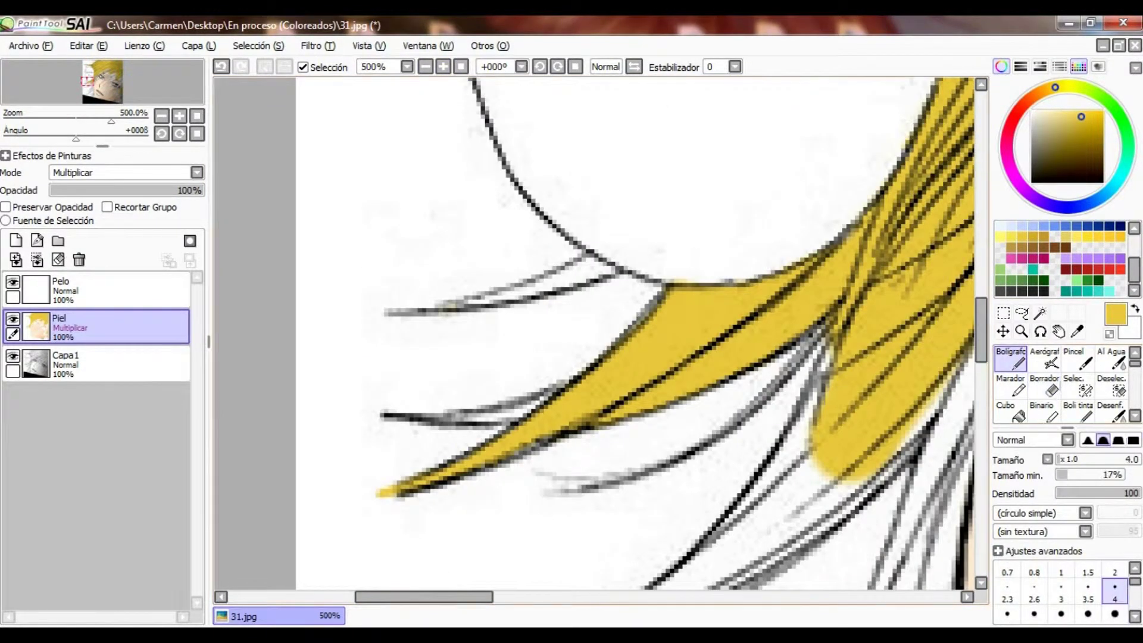
- Color the thin strands around the tapered lock below the speech bubble yellow and erase their spill
drag(447, 297, 617, 279)
key(e)
scroll(595, 334, down, 2)
key(n)
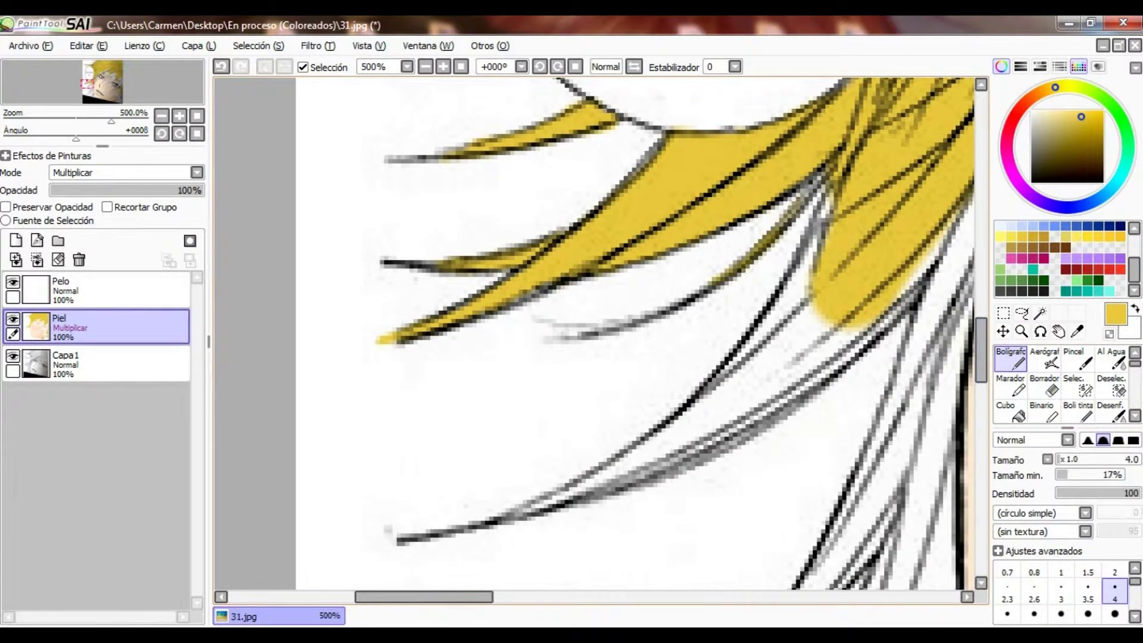
- Paint the next broad lock below the thin strands with the pen at size 9 and undo the last stroke
key(bracketright)
key(bracketright)
key(bracketright)
key(bracketright)
key(bracketright)
mouse_move(833, 306)
mouse_down()
mouse_move(733, 411)
mouse_move(658, 461)
mouse_up()
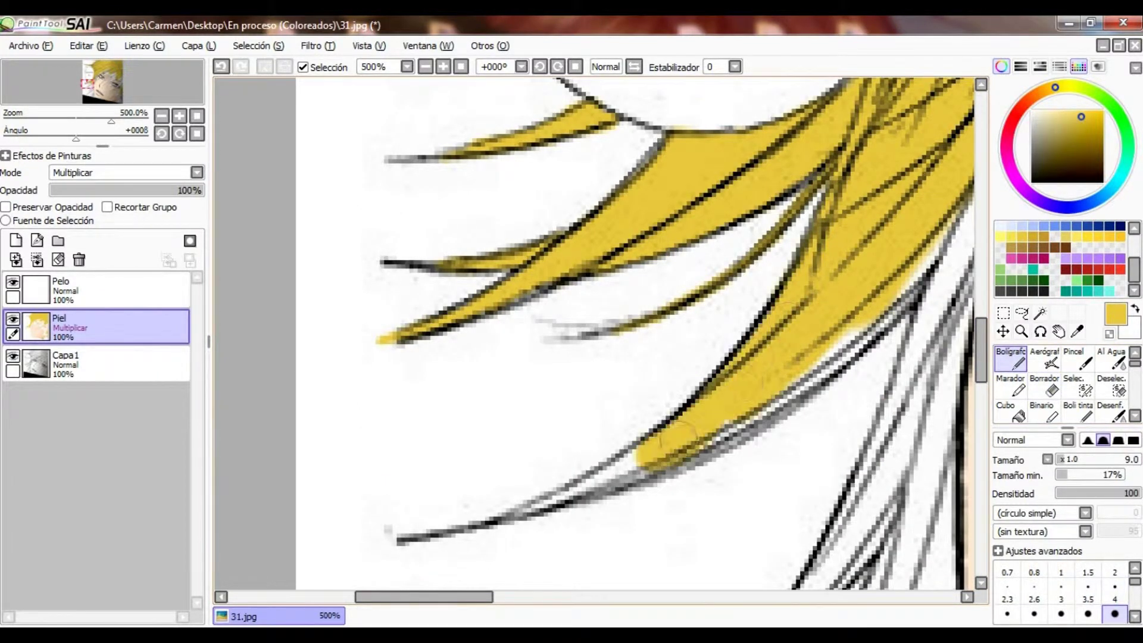
key(ctrl+z)
- Fill the pointed hair locks below the speech bubble and beside the cheek with yellow up to their outlines
drag(424, 597, 492, 596)
mouse_move(650, 107)
mouse_down()
mouse_move(622, 244)
mouse_move(548, 429)
mouse_up()
drag(637, 241, 595, 375)
drag(506, 417, 596, 250)
mouse_move(444, 456)
mouse_down()
mouse_move(560, 324)
mouse_move(640, 134)
mouse_move(589, 321)
mouse_up()
drag(632, 250, 560, 352)
mouse_move(691, 191)
mouse_down()
mouse_move(683, 366)
mouse_move(766, 134)
mouse_up()
drag(465, 410, 607, 268)
drag(571, 304, 661, 197)
drag(703, 80, 673, 164)
mouse_move(655, 256)
mouse_down()
mouse_move(750, 152)
mouse_move(679, 271)
mouse_up()
drag(673, 262, 548, 364)
drag(706, 211, 595, 316)
- Color the lowest hair locks beside the jaw yellow, down to the black border, with the pen at size 5
scroll(595, 315, down, 3)
mouse_move(539, 373)
mouse_down()
mouse_move(711, 295)
mouse_move(787, 222)
mouse_move(697, 321)
mouse_up()
drag(742, 367, 605, 476)
mouse_move(801, 286)
mouse_down()
mouse_move(673, 429)
mouse_move(750, 411)
mouse_up()
drag(771, 352, 691, 475)
scroll(690, 475, down, 4)
scroll(690, 475, up, 3)
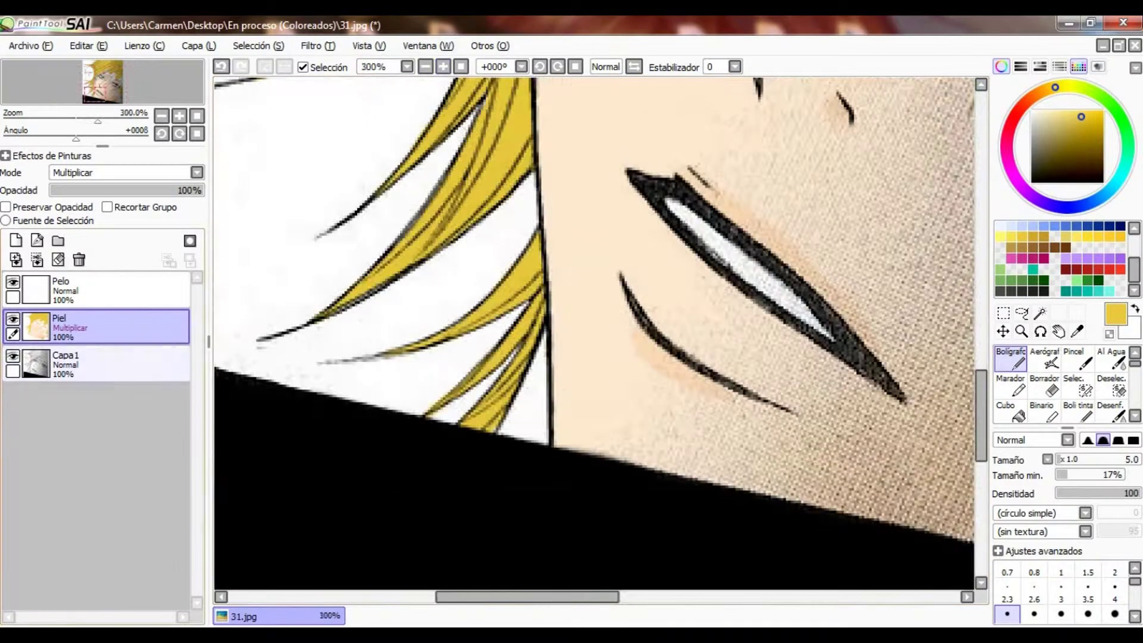
scroll(691, 475, down, 4)
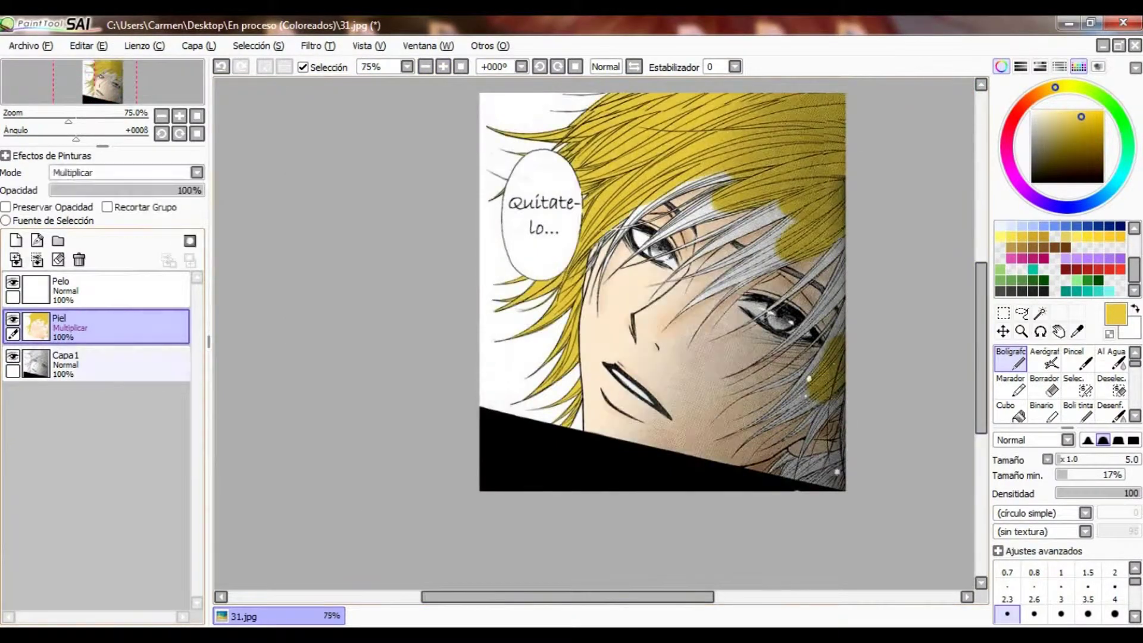
scroll(691, 475, right, 1)
- Sample the skin tone beside the mouth and switch back to the hair's yellow
scroll(562, 430, up, 5)
alt+click(591, 314)
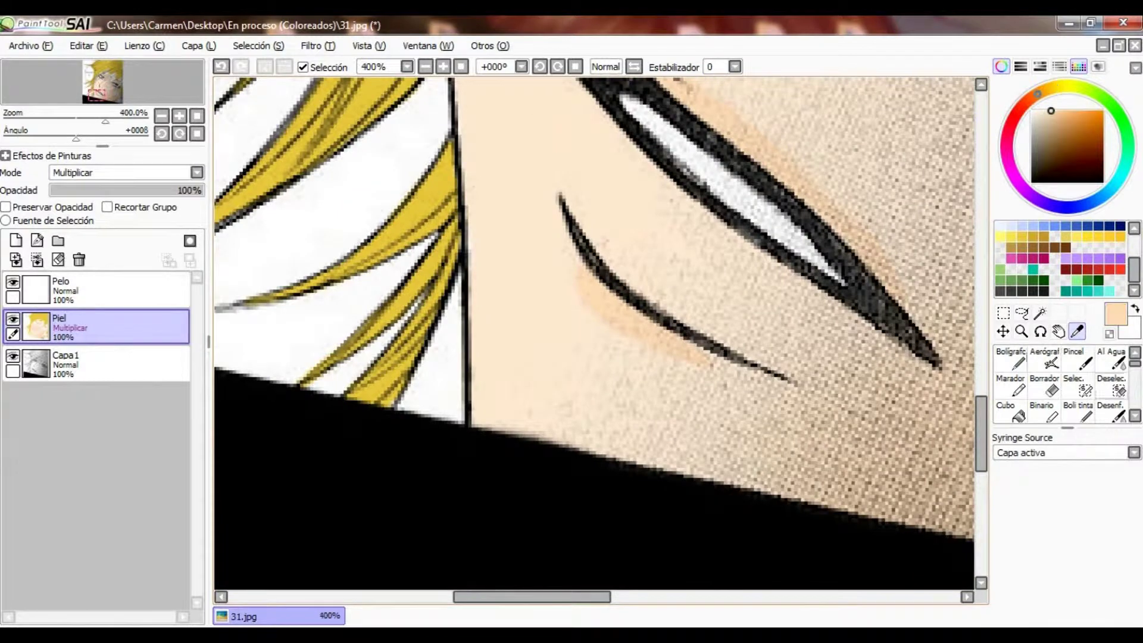
scroll(591, 311, left, 3)
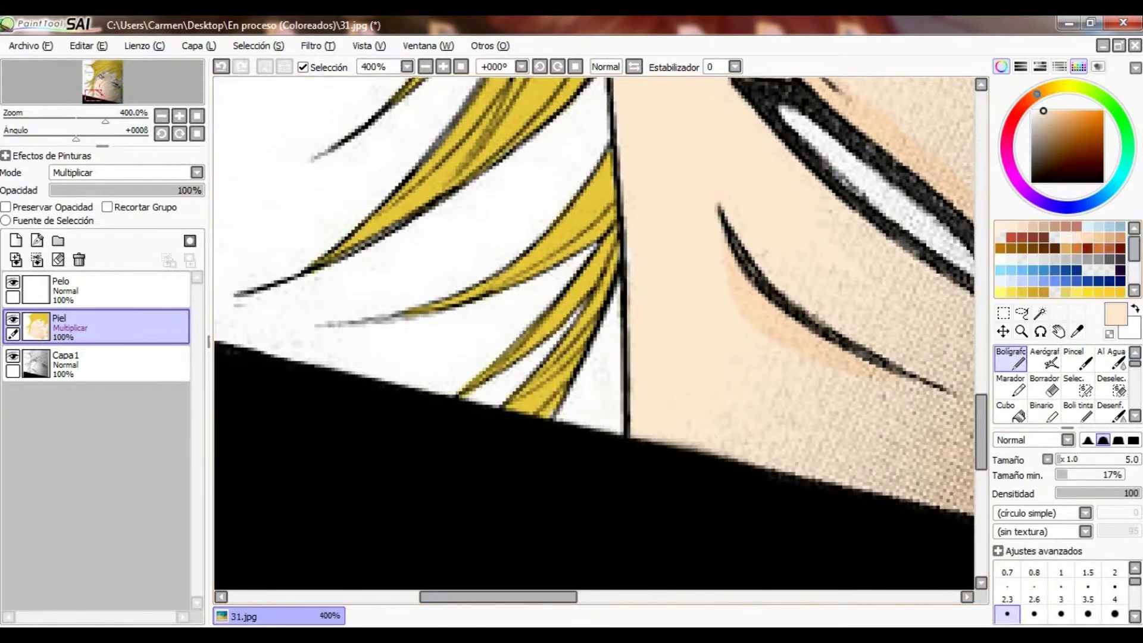
alt+click(596, 250)
scroll(596, 334, down, 5)
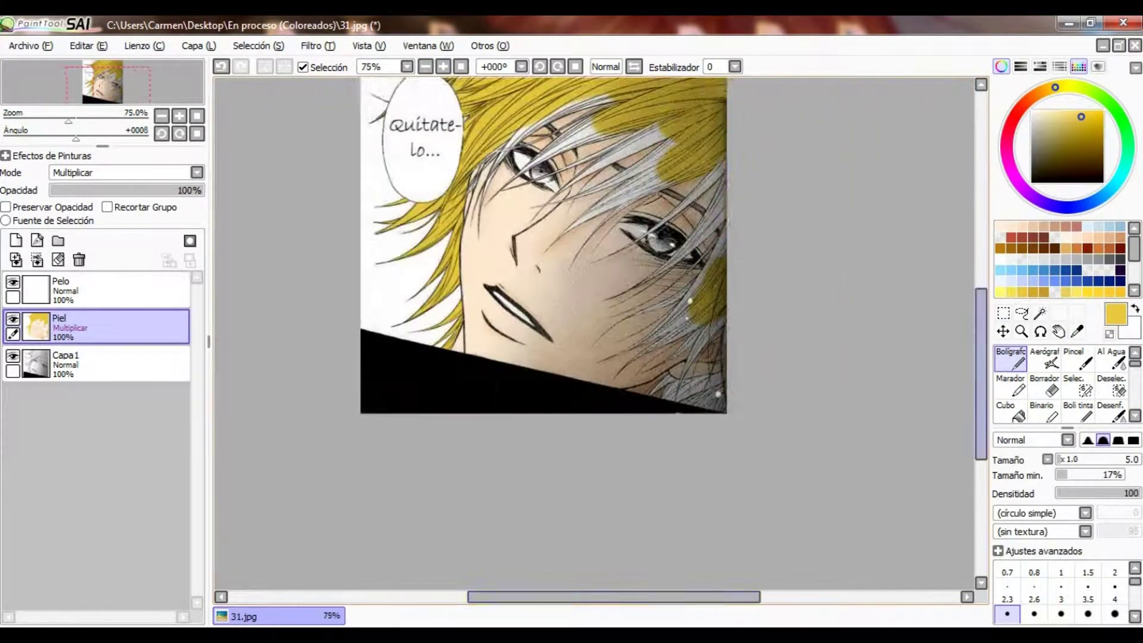
- Color the thin hair strands falling over the left-hand cheek and temple yellow with the size 5 pen
scroll(595, 333, up, 4)
scroll(595, 334, left, 3)
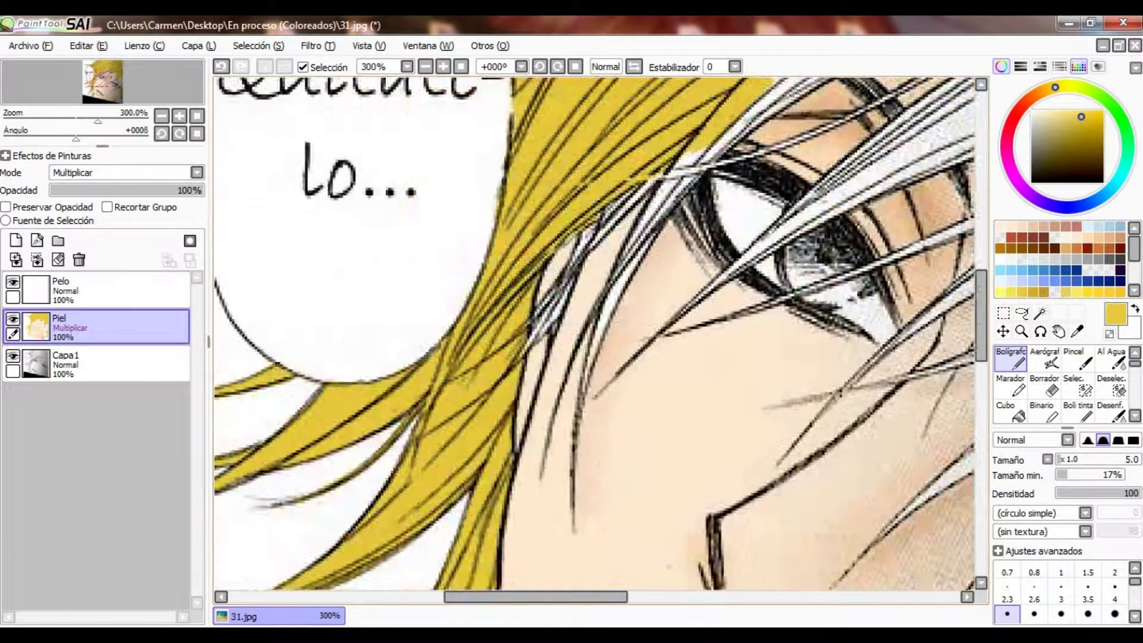
scroll(596, 333, up, 2)
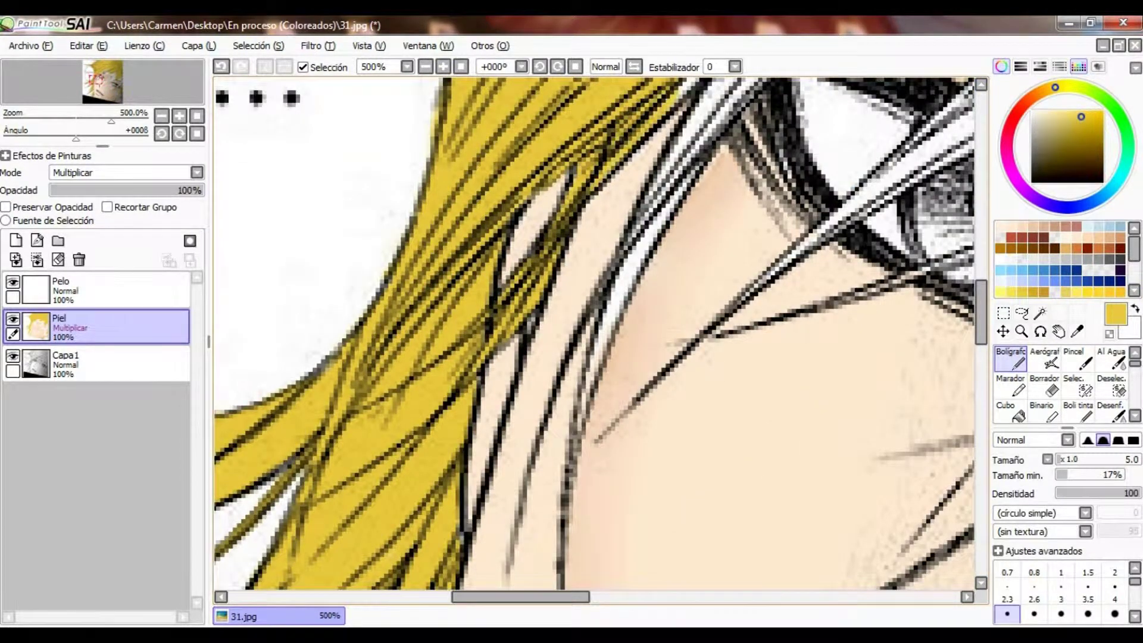
scroll(595, 334, up, 3)
scroll(596, 333, down, 5)
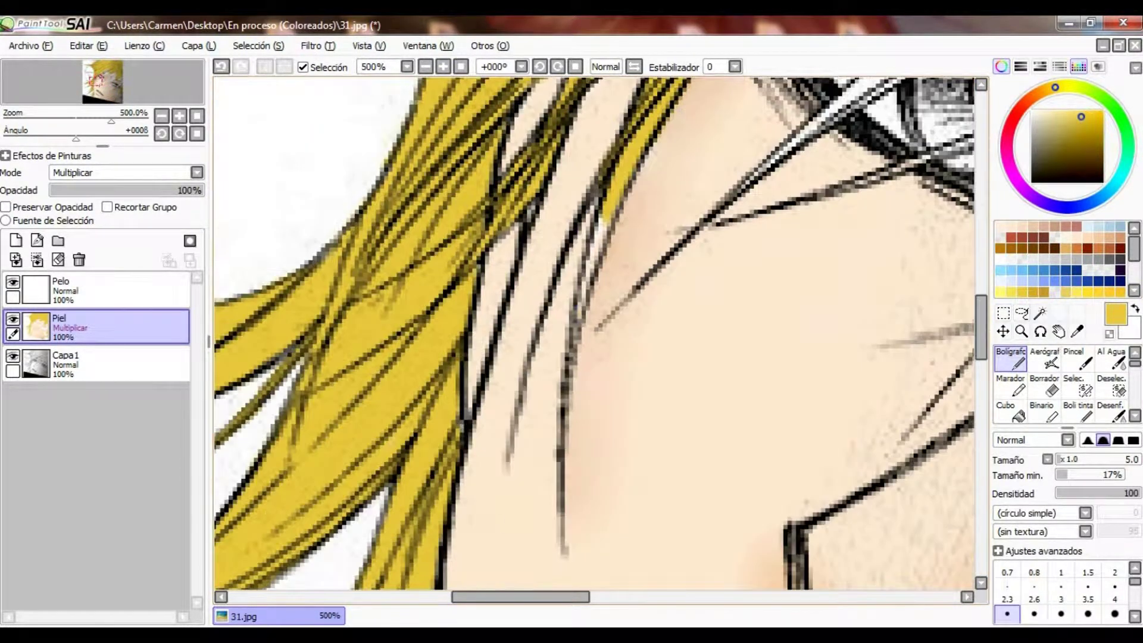
- Paint the lower part of the hair lock crossing the left-hand eye yellow
scroll(596, 334, up, 3)
scroll(595, 333, right, 4)
drag(471, 358, 673, 187)
scroll(596, 333, up, 3)
- Fill the remaining white hair along the edge above the left-hand brow with yellow, using the pen at size 9
key(bracketright)
key(bracketright)
key(bracketright)
key(bracketright)
key(bracketright)
key(bracketright)
key(bracketright)
drag(667, 250, 814, 122)
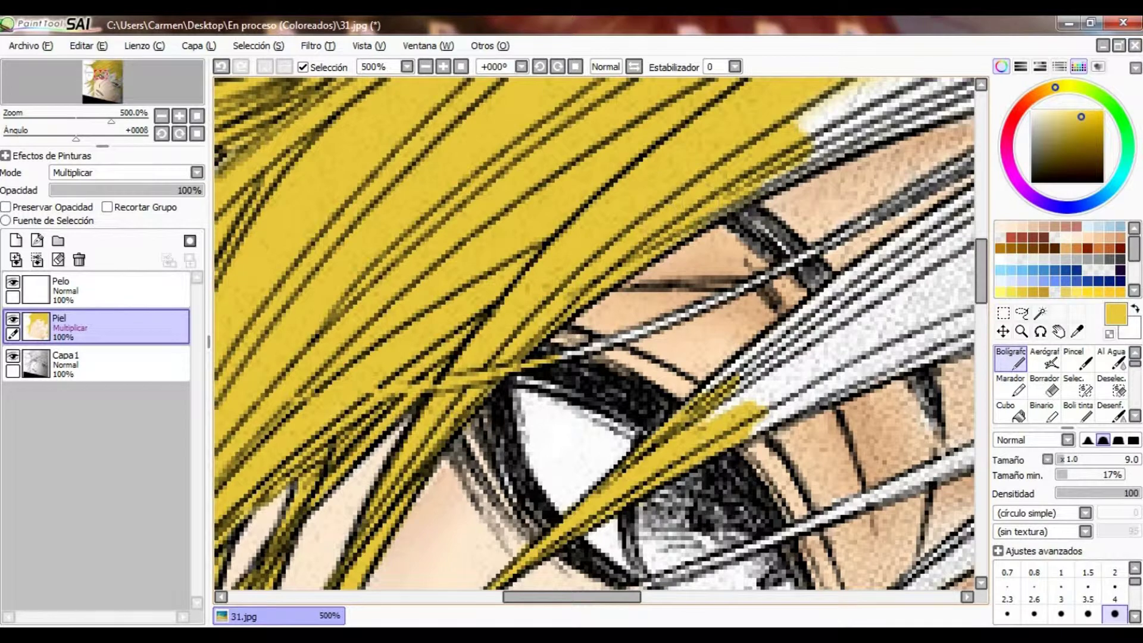
drag(760, 194, 962, 88)
scroll(595, 333, up, 4)
scroll(596, 333, right, 6)
drag(613, 286, 821, 197)
- Color the thin single strand crossing the left-hand brow yellow with the pen at size 2
scroll(596, 333, down, 3)
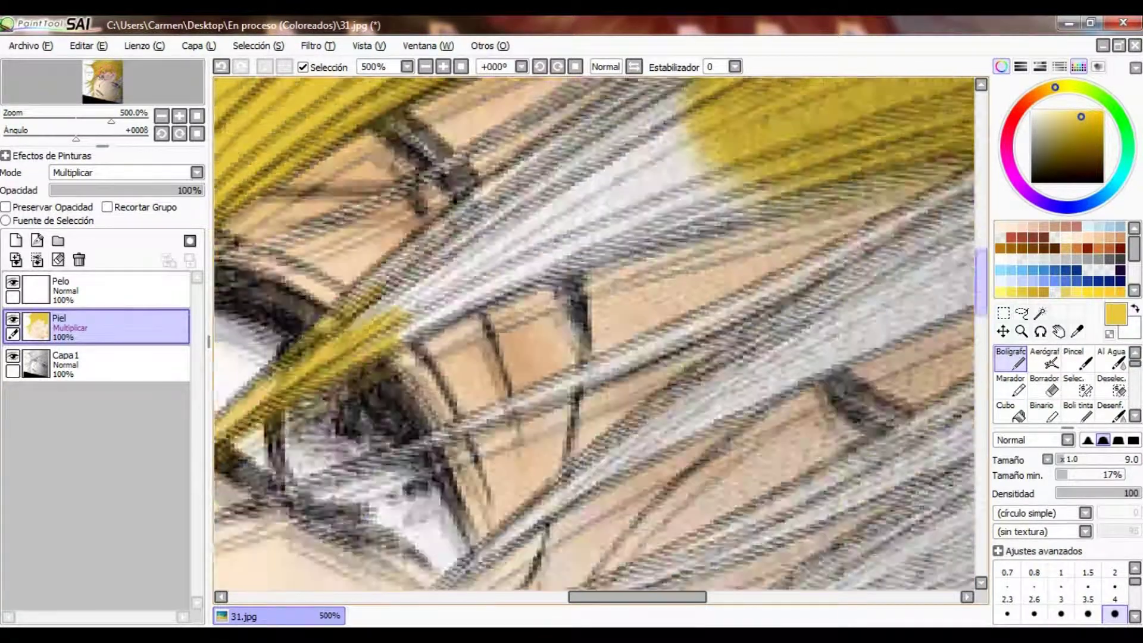
scroll(595, 334, left, 3)
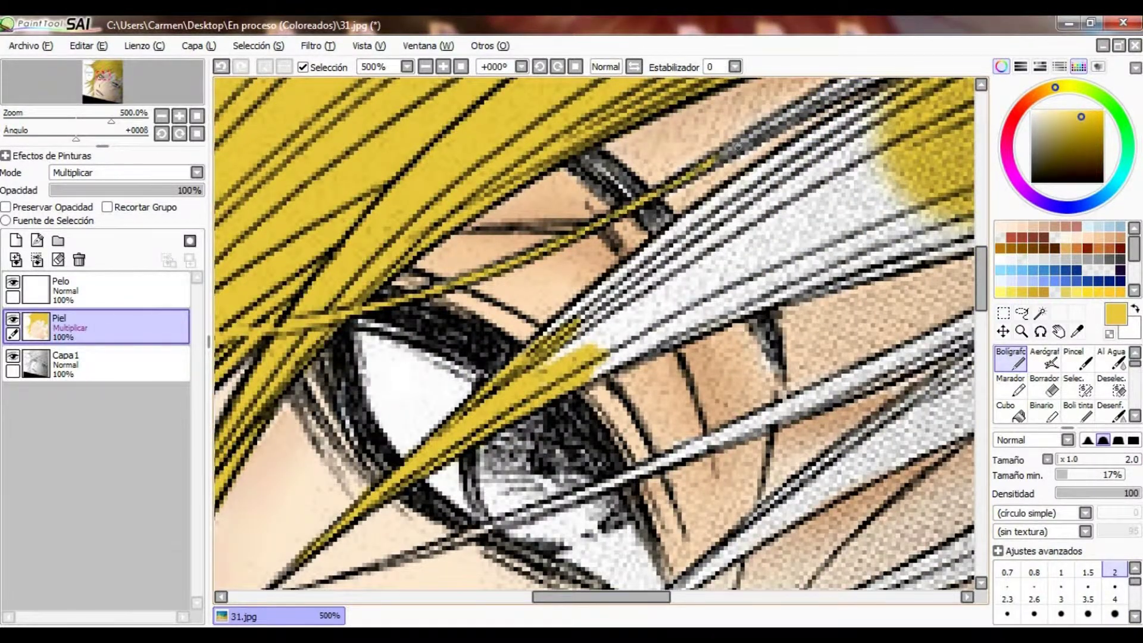
scroll(596, 334, up, 3)
scroll(596, 334, right, 3)
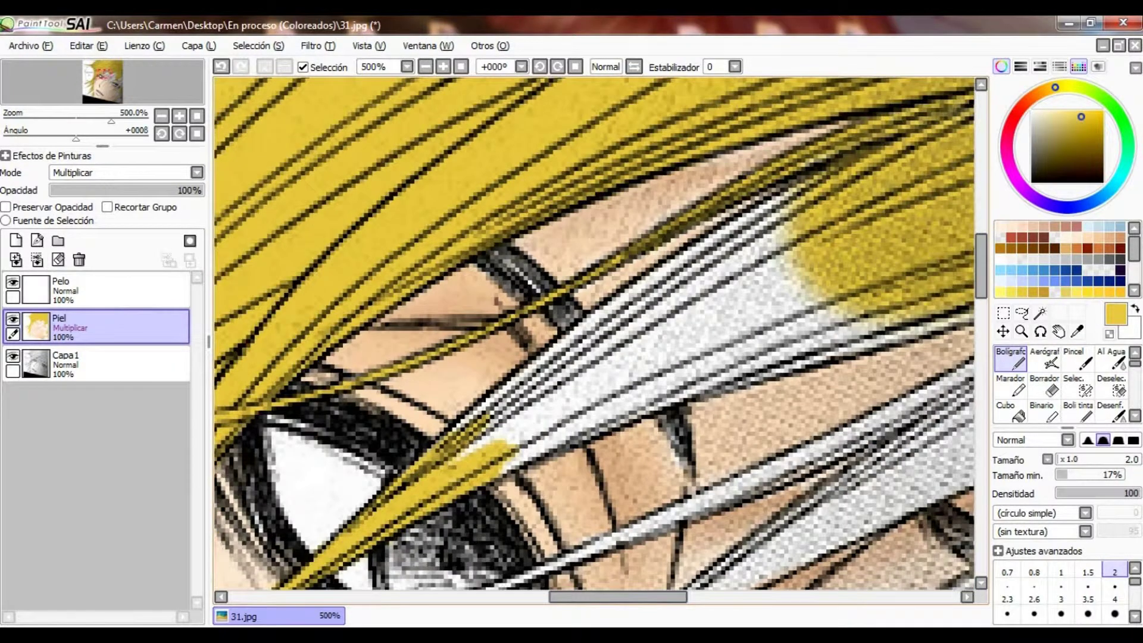
- Fill the wide bangs lock above the left-hand eye with yellow, using the pen at size 9
click(1116, 614)
drag(459, 459, 613, 355)
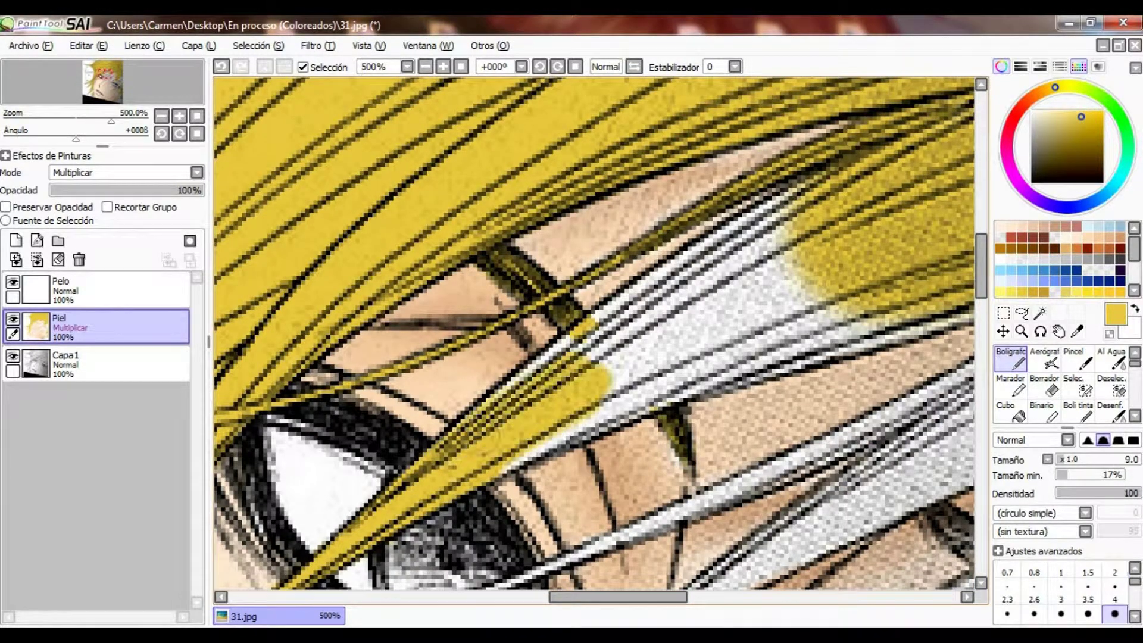
drag(495, 399, 703, 295)
drag(506, 470, 769, 345)
drag(613, 381, 970, 309)
drag(661, 298, 804, 188)
drag(595, 328, 742, 221)
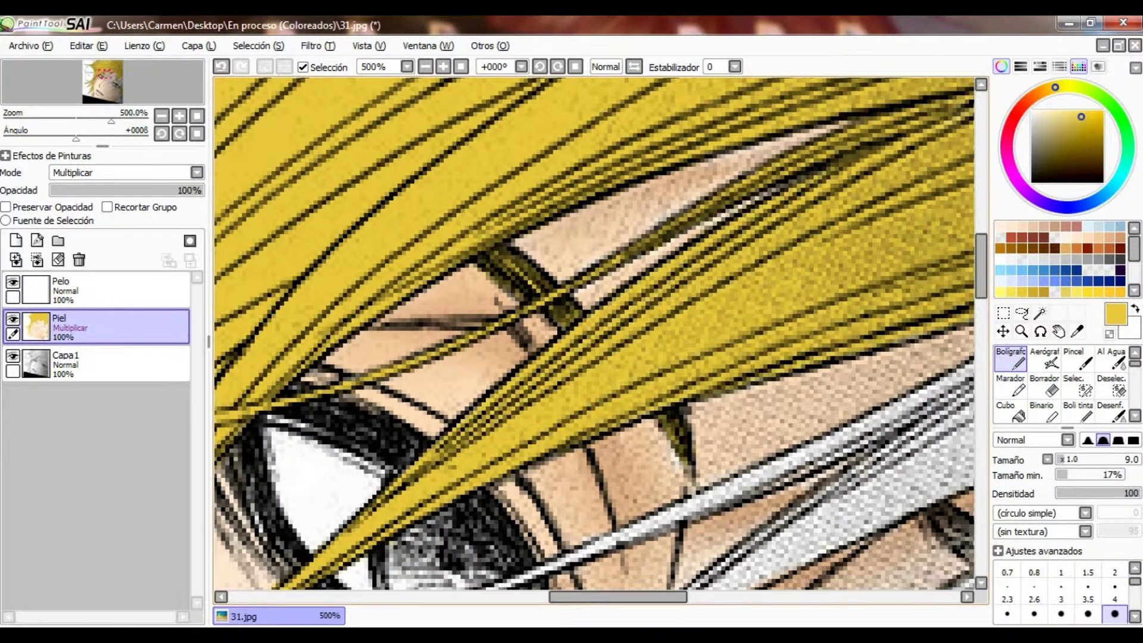
- Fill the upper parts of the bangs locks between the two eyes with yellow, using the pen at size 9
scroll(595, 334, right, 10)
drag(751, 375, 875, 265)
drag(699, 379, 893, 235)
drag(780, 376, 929, 310)
drag(614, 453, 882, 357)
drag(601, 429, 769, 280)
scroll(595, 334, down, 3)
scroll(596, 333, right, 3)
drag(596, 369, 739, 241)
drag(625, 435, 694, 365)
drag(602, 298, 821, 172)
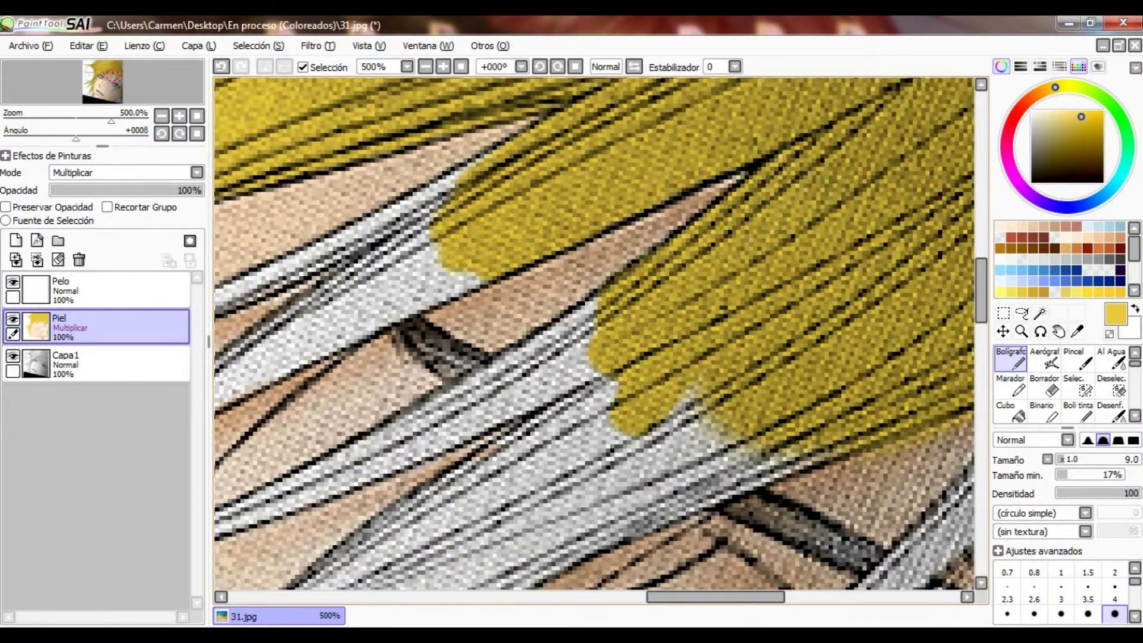
- Extend the yellow down the white locks that run from the bangs toward the left-hand eye
scroll(596, 333, left, 5)
drag(589, 357, 798, 244)
drag(530, 399, 739, 315)
drag(482, 435, 759, 214)
- Color the thin strand crossing the left-hand eye and the tip of the lock just below it yellow with the pen at size 4
click(1115, 598)
scroll(596, 333, left, 6)
drag(369, 512, 753, 352)
scroll(595, 333, right, 5)
drag(596, 352, 696, 306)
drag(631, 327, 810, 250)
scroll(596, 334, down, 3)
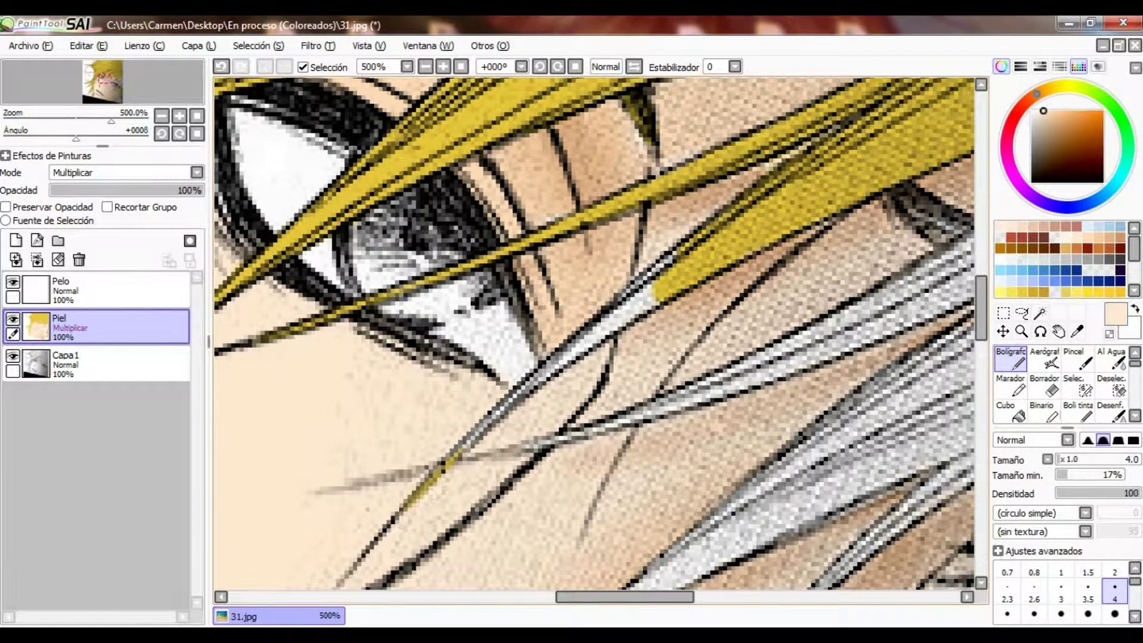
drag(476, 429, 658, 283)
- Color the slim pointed lock below the left-hand eye's inner corner yellow with the pen at size 4
scroll(595, 333, right, 3)
drag(424, 457, 745, 357)
drag(673, 384, 944, 217)
drag(744, 340, 944, 218)
drag(620, 384, 762, 328)
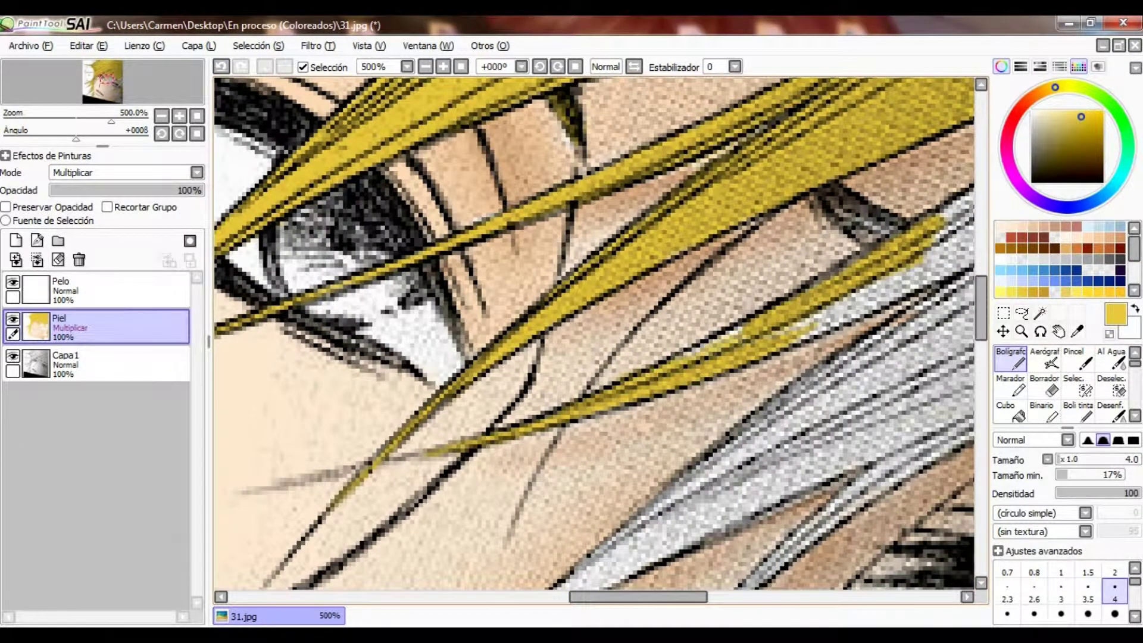
drag(678, 360, 748, 326)
- Fill the wide bangs locks above the right-hand eyebrow with yellow, enlarging the pen to size 9 for the broad areas
scroll(595, 334, right, 3)
drag(509, 344, 747, 193)
drag(673, 274, 750, 167)
mouse_move(572, 405)
mouse_down()
mouse_move(834, 256)
mouse_move(887, 250)
mouse_up()
key(bracketright)
key(bracketright)
key(bracketright)
key(bracketright)
key(bracketright)
drag(703, 375, 953, 307)
- Color both visible sections of the right-hand eyebrow yellow with the pen at size 9
scroll(595, 333, down, 2)
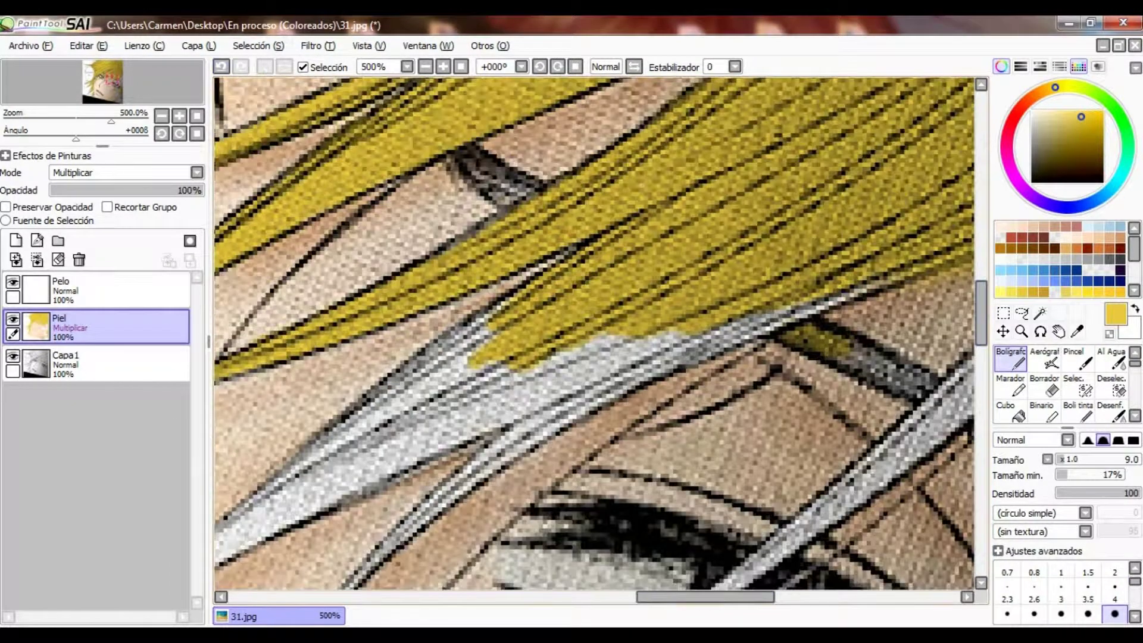
scroll(595, 333, right, 1)
scroll(595, 334, right, 2)
drag(637, 331, 801, 404)
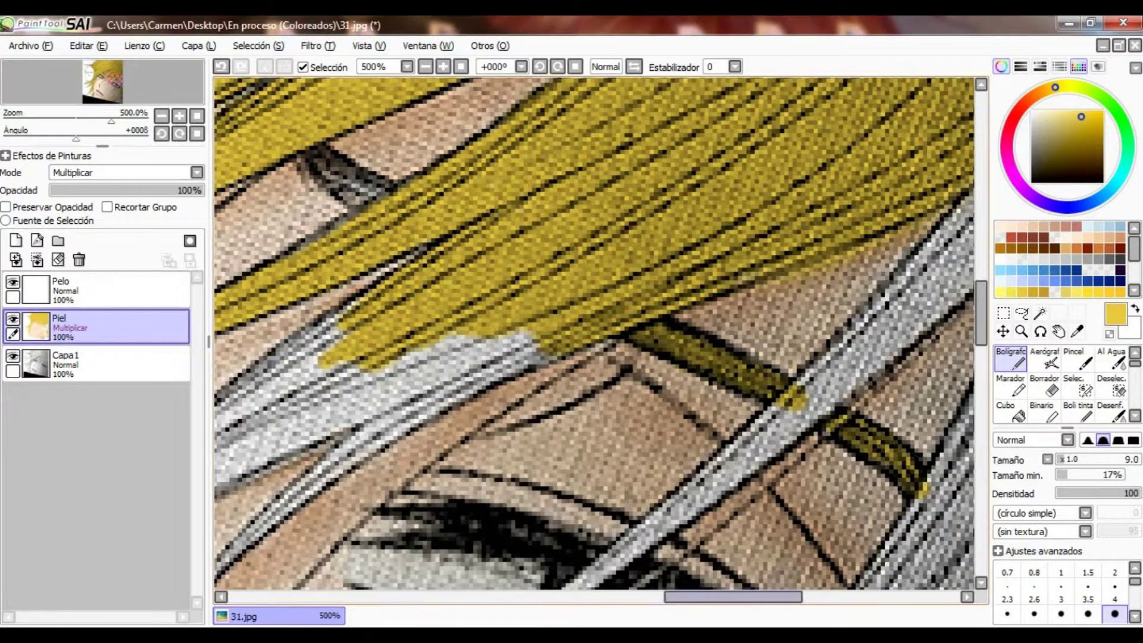
- Fill the wide lock between the eyes with yellow down toward its pointed tip
scroll(595, 334, left, 5)
scroll(596, 333, down, 1)
drag(756, 316, 917, 179)
drag(765, 283, 842, 202)
drag(774, 250, 613, 399)
scroll(596, 333, right, 2)
mouse_move(929, 209)
mouse_down()
mouse_move(727, 297)
mouse_move(577, 345)
mouse_up()
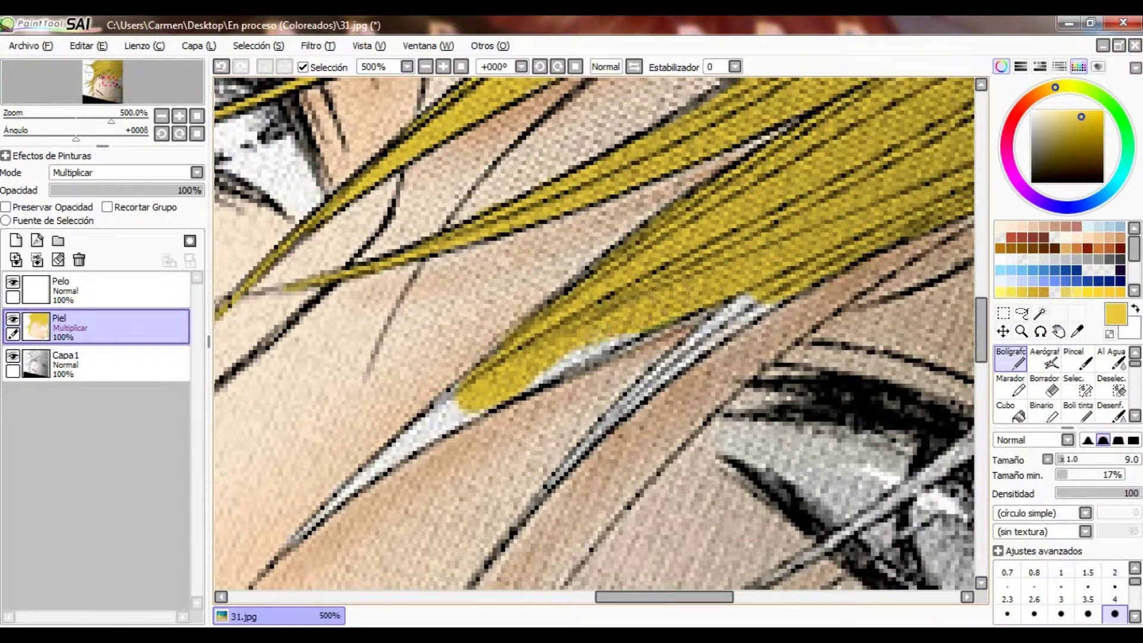
- Color the tip of the lock between the eyes and the thin strand branching beneath it yellow with the pen at size 4
scroll(596, 334, down, 2)
drag(518, 417, 762, 191)
key(ctrl+z)
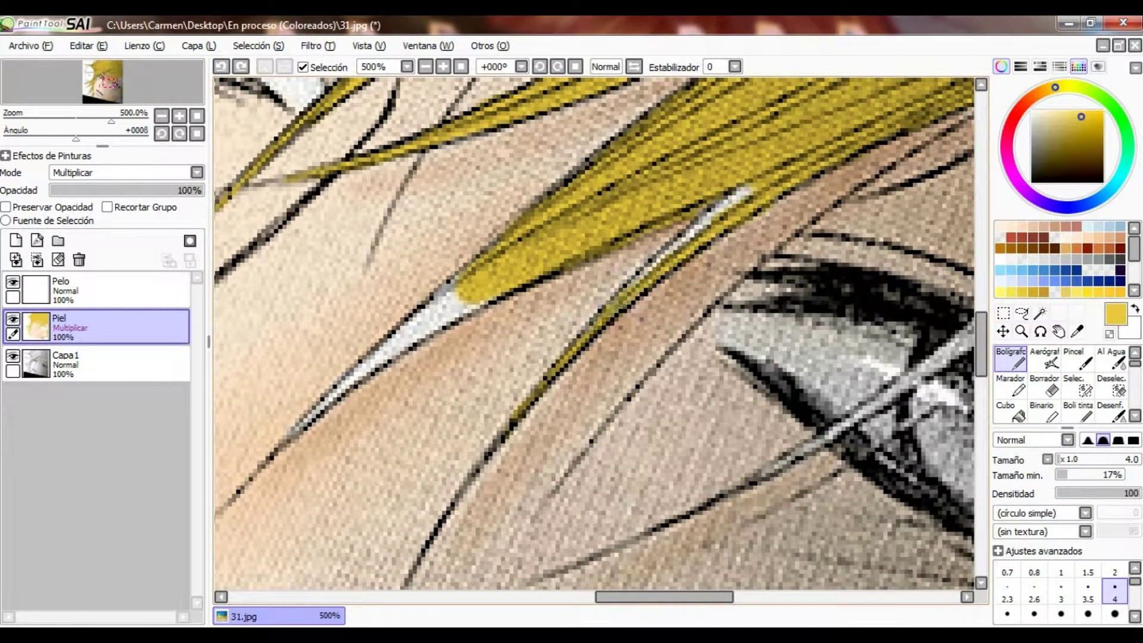
scroll(595, 333, left, 2)
mouse_move(468, 443)
mouse_down()
mouse_move(561, 361)
mouse_move(678, 298)
mouse_up()
scroll(596, 334, down, 5)
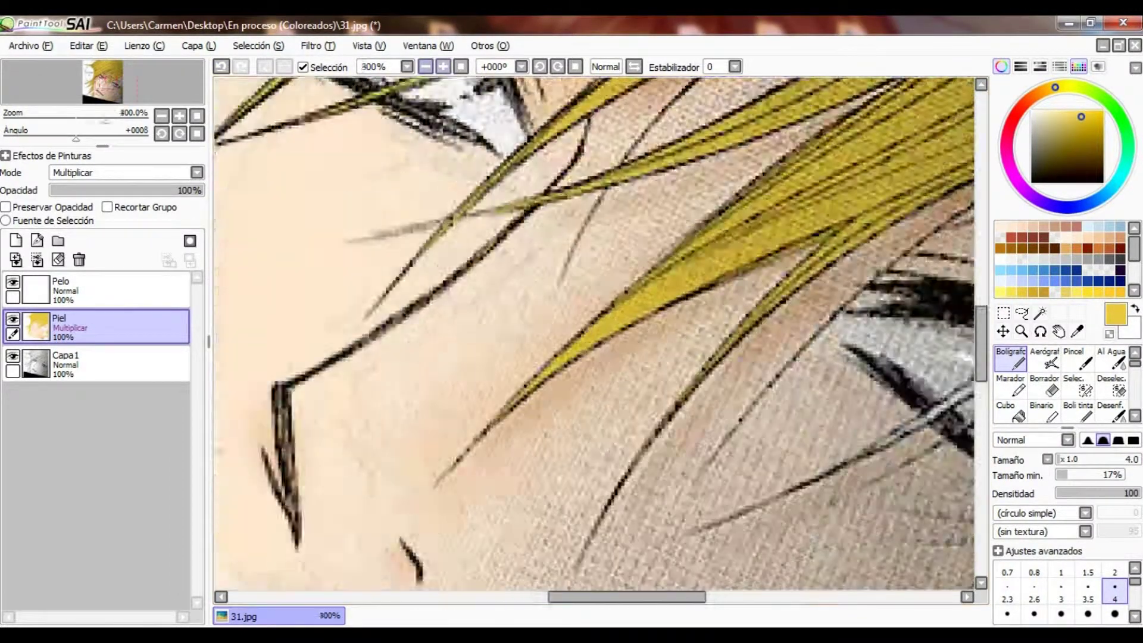
- Color the long lock crossing the right-hand eyebrow and eye yellow with the pen at size 4
scroll(587, 334, up, 4)
drag(417, 447, 792, 175)
drag(709, 217, 857, 104)
scroll(834, 179, up, 3)
mouse_move(804, 306)
mouse_down()
mouse_move(920, 200)
mouse_move(944, 154)
mouse_move(792, 319)
mouse_up()
key(ctrl+z)
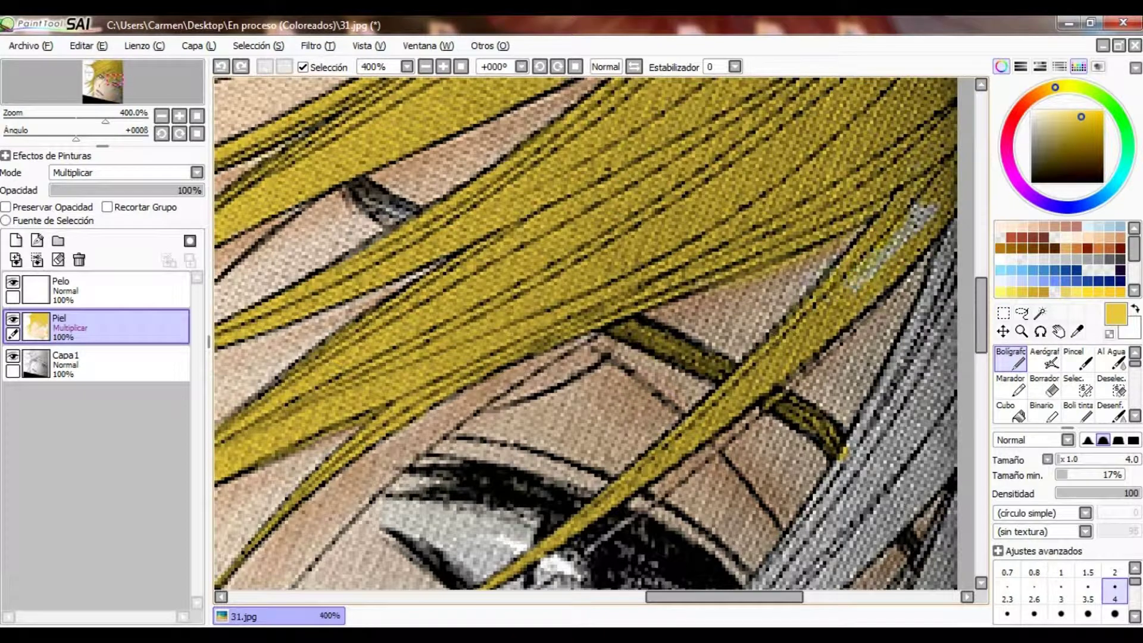
- Fill the hair section over the right-hand eye's outer corner with yellow, using a larger pen
click(1110, 411)
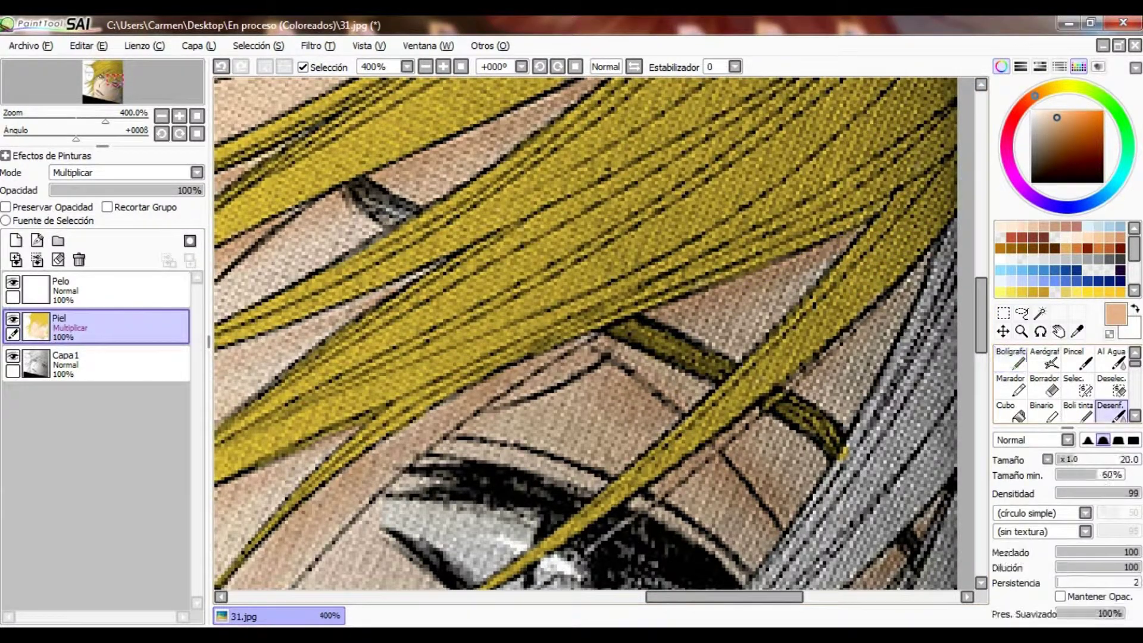
click(1078, 66)
click(1022, 292)
drag(775, 447, 643, 304)
click(1011, 360)
scroll(860, 119, up, 2)
click(1061, 614)
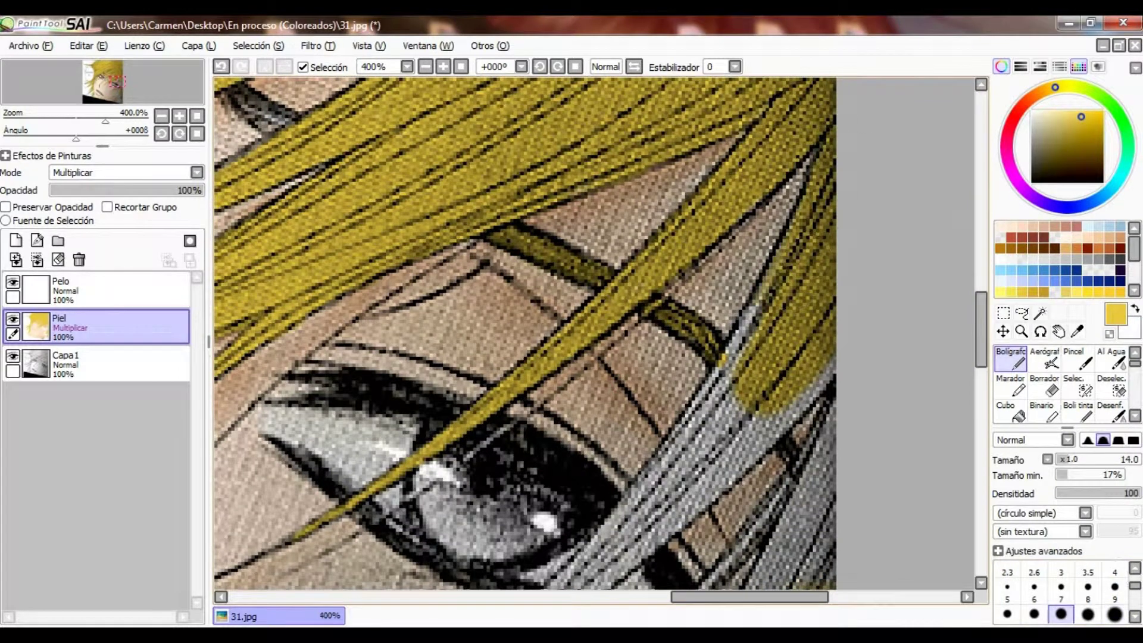
drag(780, 250, 694, 455)
drag(729, 399, 663, 497)
mouse_move(816, 387)
mouse_down()
mouse_move(715, 485)
mouse_move(744, 268)
mouse_up()
- Color the tapered tip of the lock crossing the right-hand eye's outer corner and the thin strand beside it yellow with the pen at size 3
click(1008, 614)
mouse_move(712, 387)
mouse_down()
mouse_move(629, 447)
mouse_move(792, 303)
mouse_up()
drag(771, 348, 854, 277)
scroll(590, 339, down, 6)
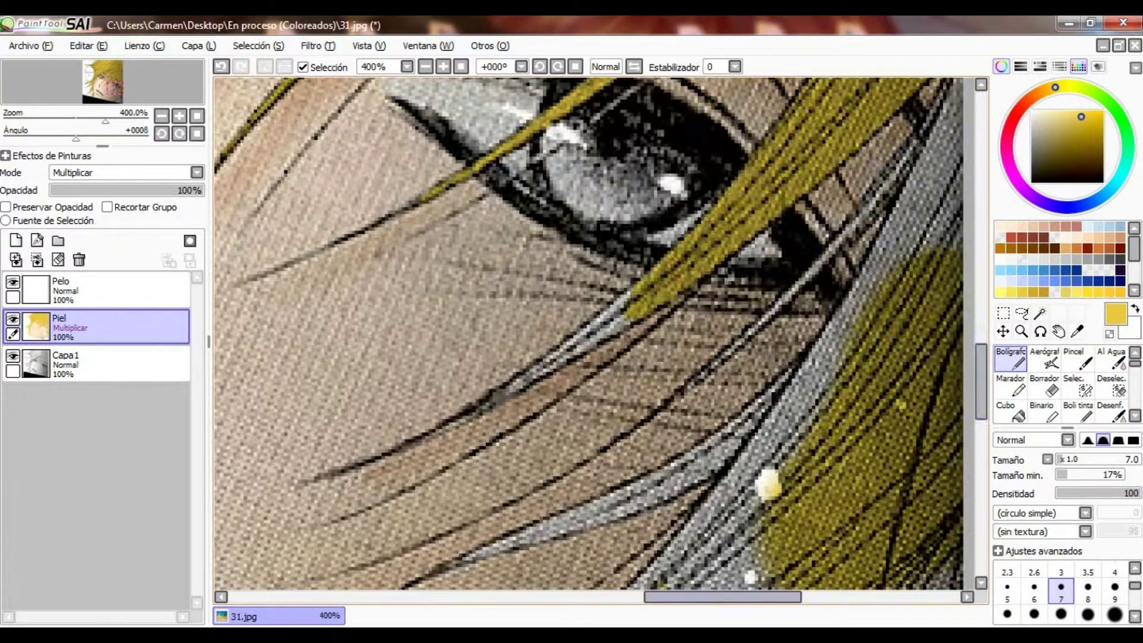
scroll(590, 339, left, 4)
drag(634, 405, 771, 298)
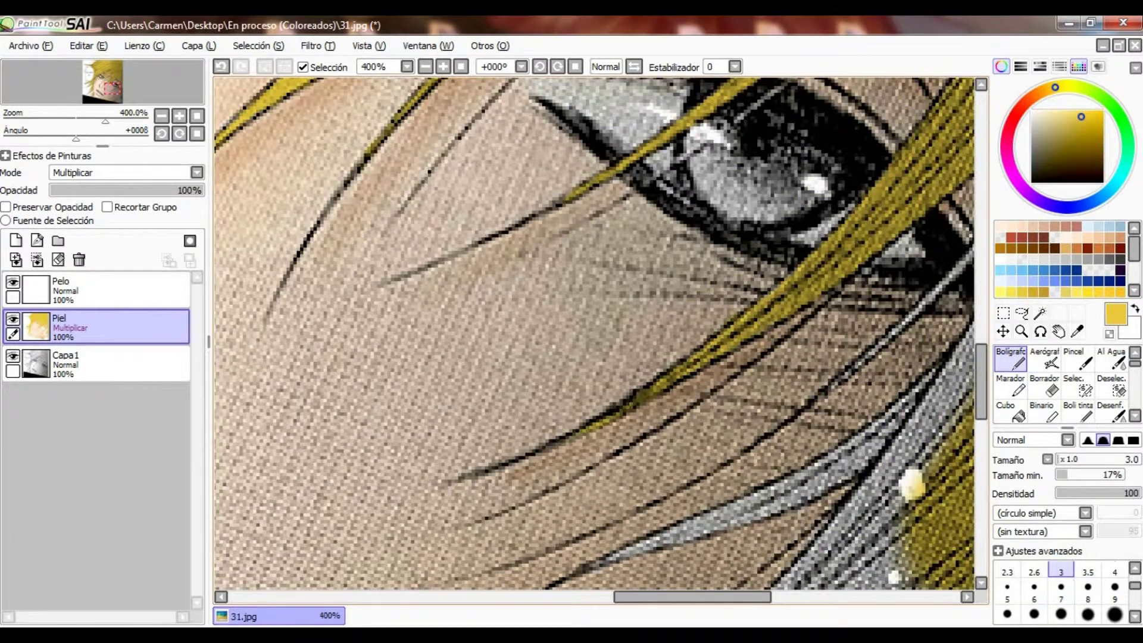
scroll(596, 334, right, 8)
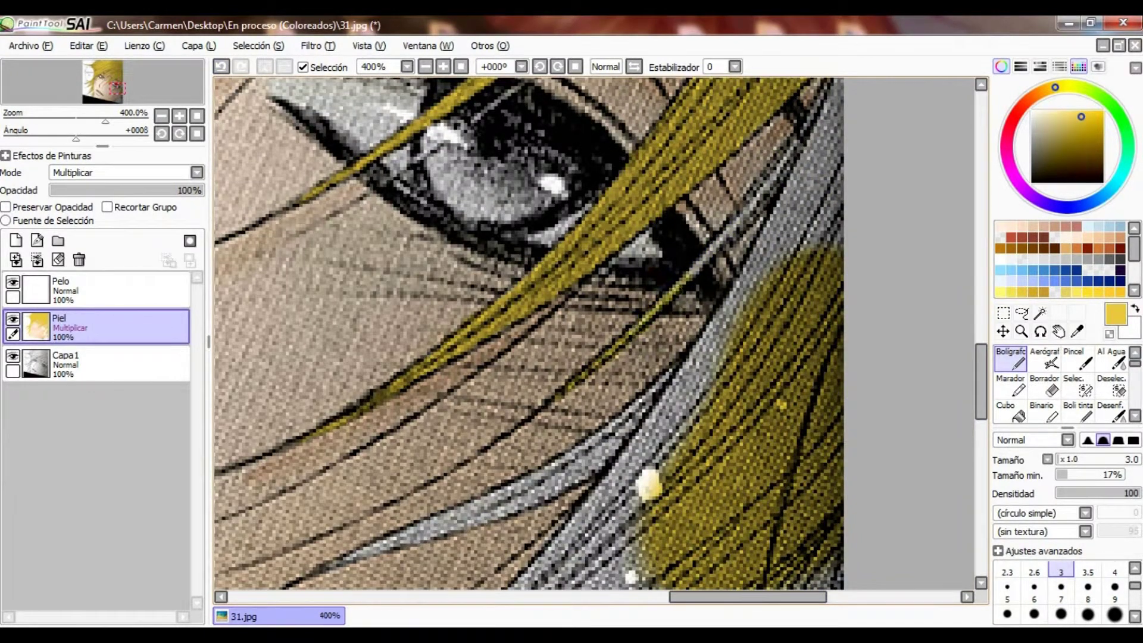
- Enlarge the pen and fill the remaining gray hair beside the right-hand eye along the image edge with yellow
scroll(530, 333, up, 3)
scroll(530, 334, down, 8)
scroll(530, 334, up, 8)
key(bracketright)
key(bracketright)
key(bracketright)
key(bracketright)
key(bracketright)
key(bracketright)
key(bracketright)
drag(821, 185, 684, 429)
- Color the pointed lock lying on the cheek below the right-hand eye yellow with the pen at size 5
scroll(649, 527, down, 3)
click(646, 396)
scroll(631, 488, left, 3)
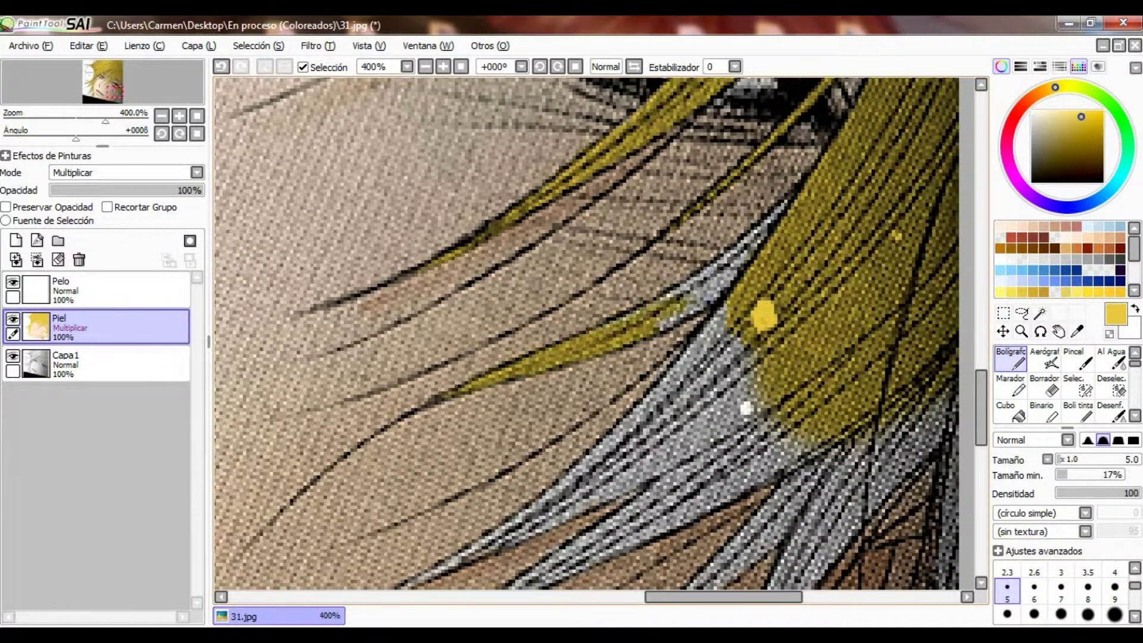
- Fill the long lock below the cheek lock with yellow, finishing its thin tip with the pen at size 3
scroll(587, 333, down, 3)
drag(649, 238, 518, 346)
mouse_move(732, 142)
mouse_down()
mouse_move(589, 268)
mouse_move(655, 268)
mouse_up()
scroll(595, 333, left, 3)
key(ctrl+z)
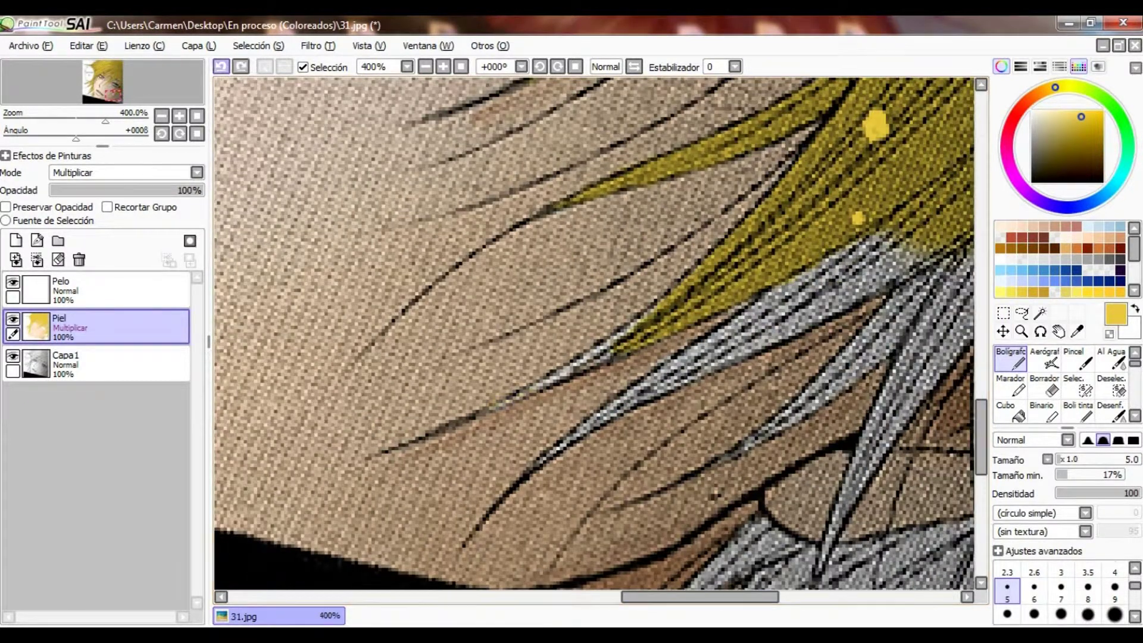
scroll(595, 340, right, 3)
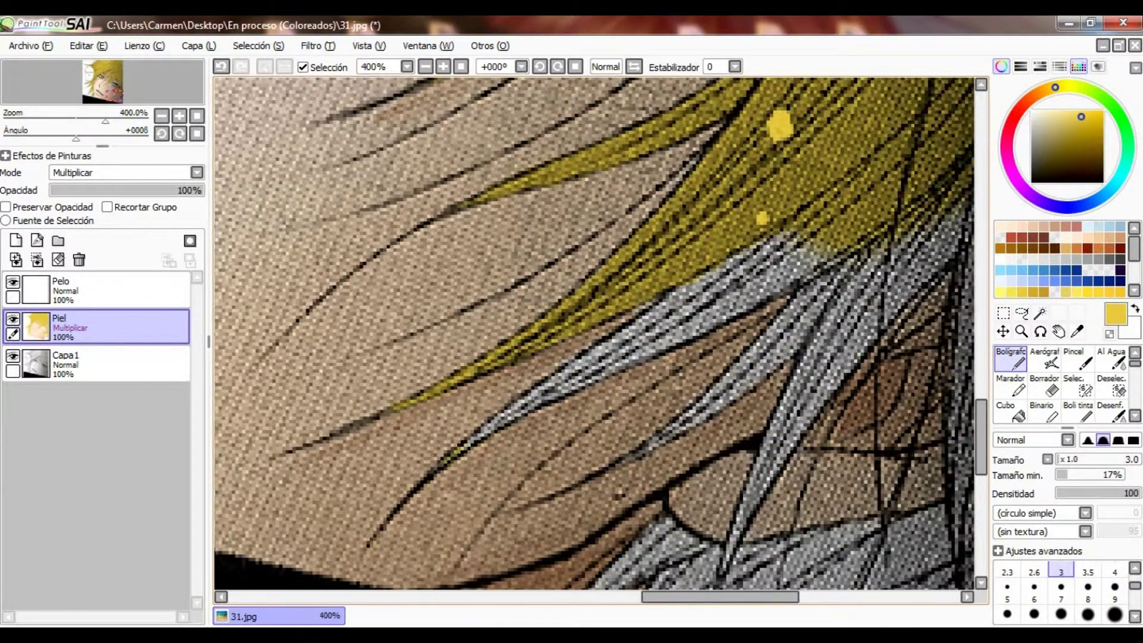
- Color the second long pointed lock on the lower cheek yellow, following its outline down to the tip
key(ctrl+z)
drag(735, 301, 837, 245)
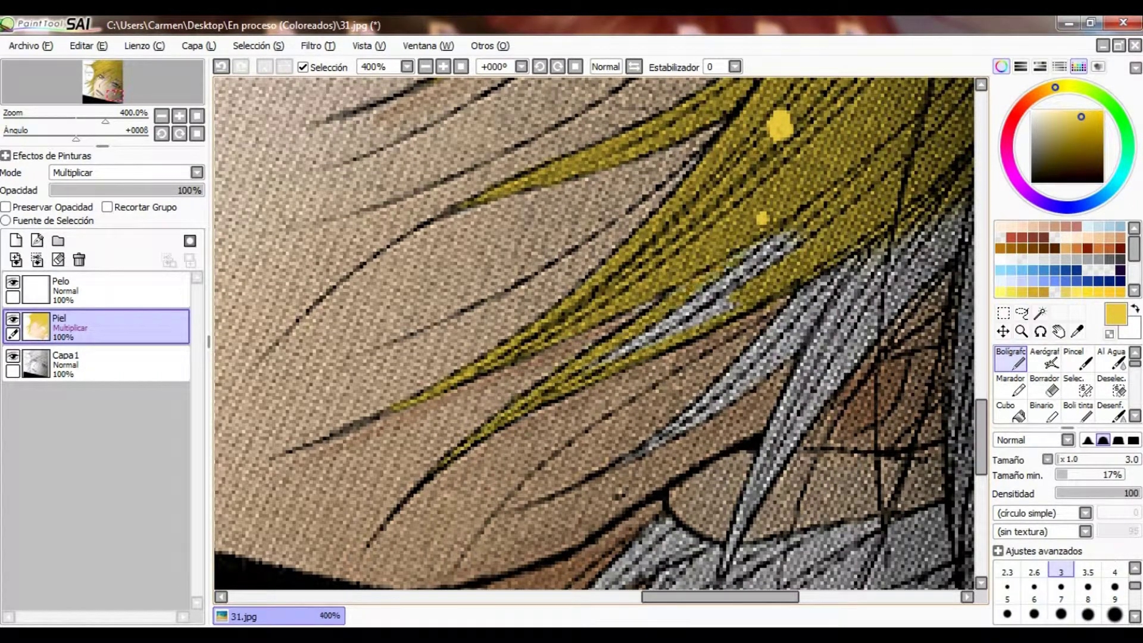
key(ctrl+z)
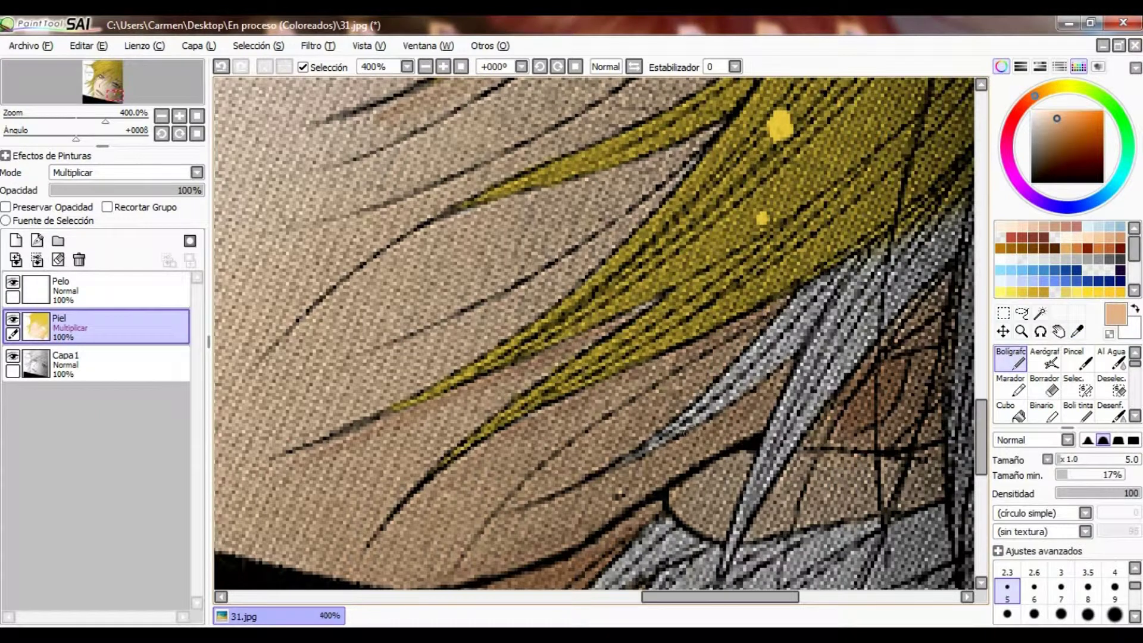
- Fill the remaining locks hanging over the jaw and ear with yellow
drag(744, 363, 872, 250)
scroll(596, 334, right, 4)
click(1115, 598)
drag(694, 363, 804, 226)
scroll(529, 333, down, 3)
drag(679, 256, 622, 408)
- Color the small hair locks beneath the jaw and earlobe yellow with the pen at size 5
click(1008, 598)
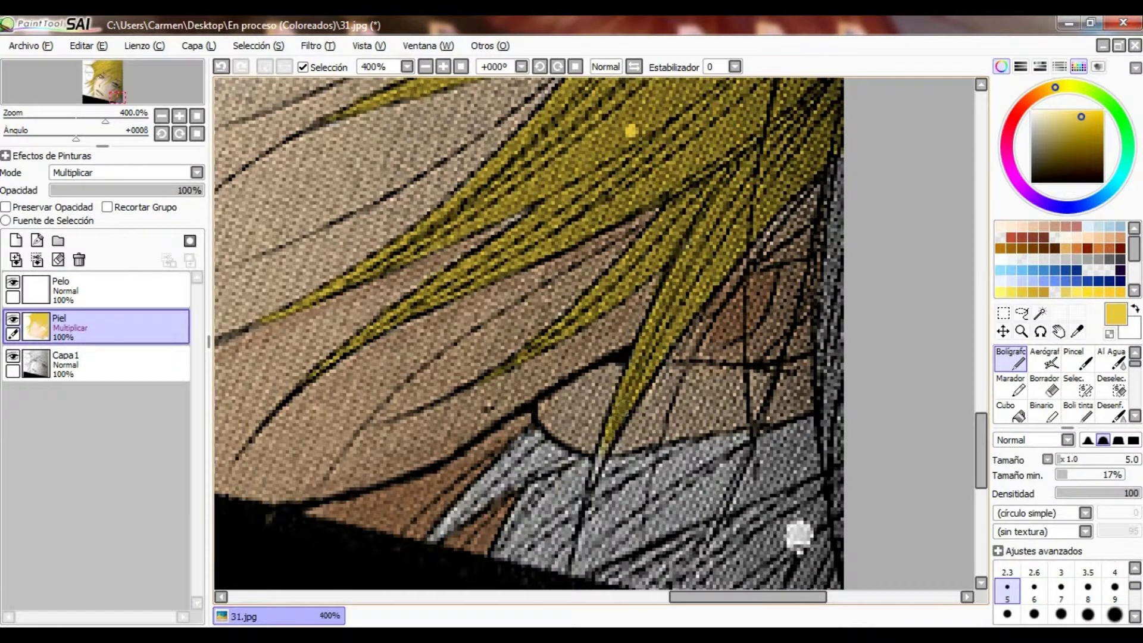
scroll(529, 334, down, 4)
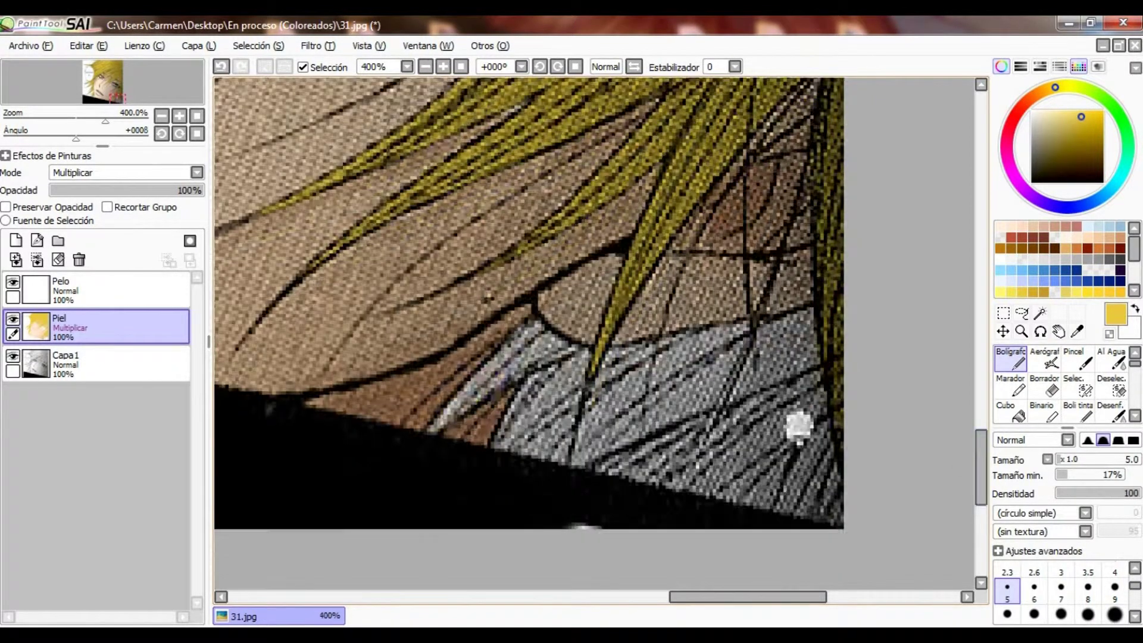
drag(587, 372, 530, 458)
scroll(799, 425, up, 1)
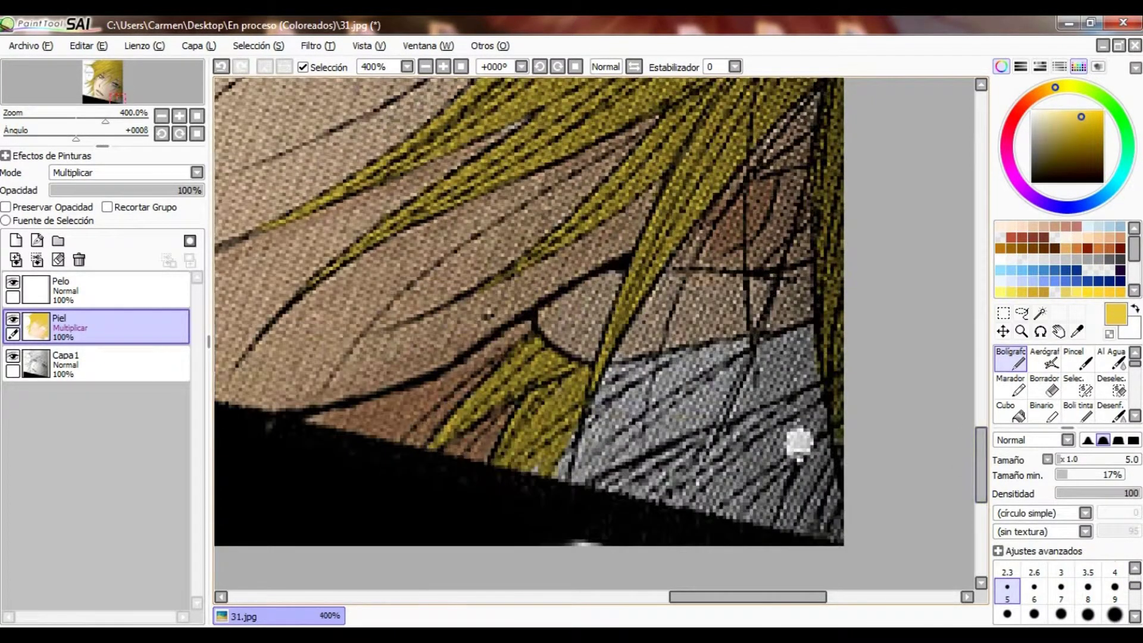
- Fill the rest of the gray hair below the ear with yellow, using a larger pen
click(1115, 615)
drag(553, 500, 750, 405)
mouse_move(596, 422)
mouse_down()
mouse_move(774, 346)
mouse_move(798, 442)
mouse_up()
- Erase the yellow from the white light dots over the hair with the eraser at size 9
key(e)
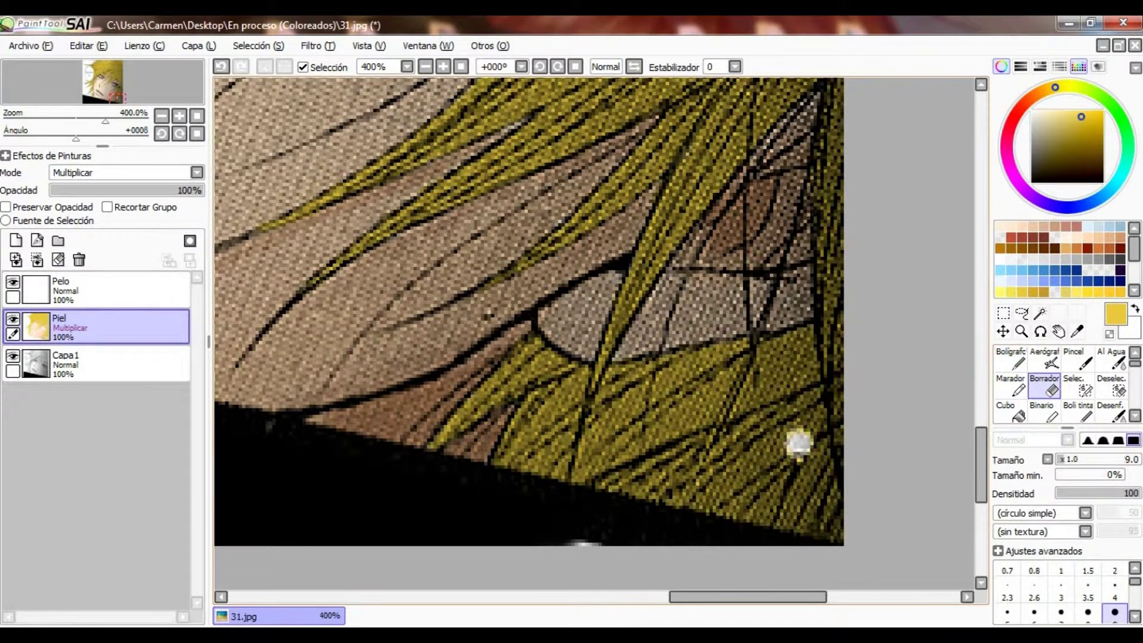
scroll(799, 442, down, 4)
scroll(635, 422, up, 3)
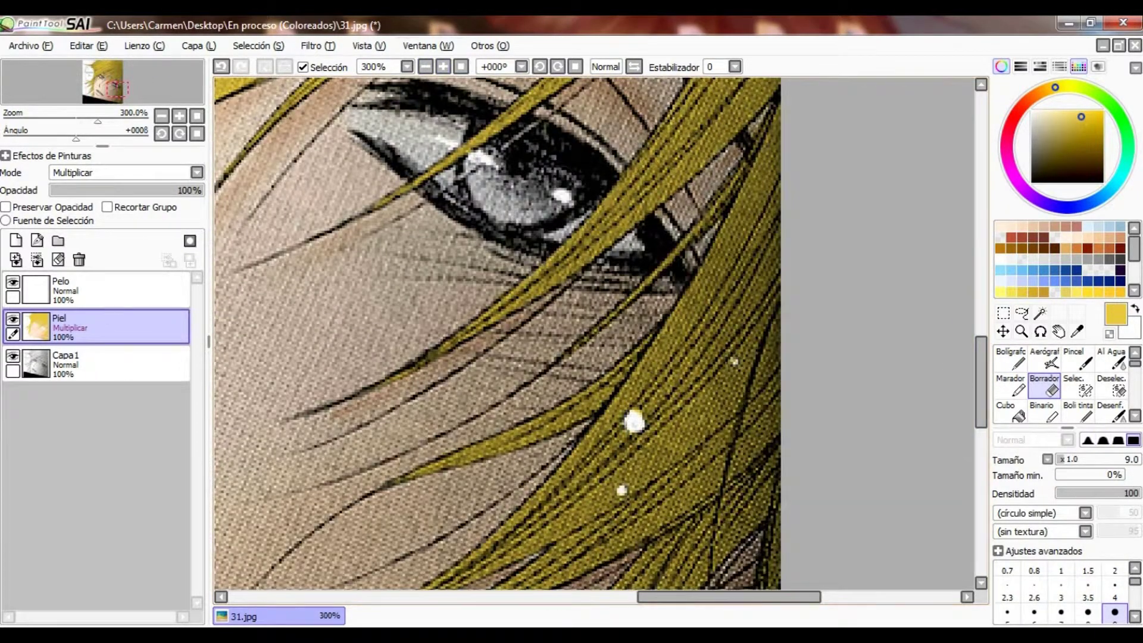
scroll(635, 422, down, 4)
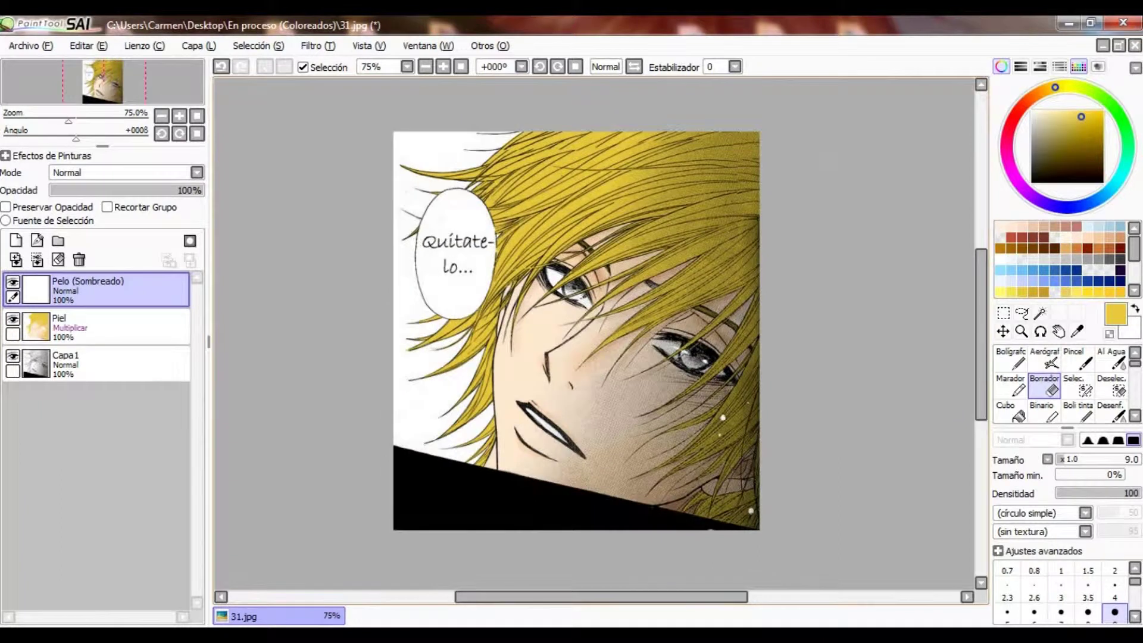
- Add a new layer named Ojos and set its blending mode to Multiply
click(15, 241)
click(1111, 386)
double_click(61, 281)
text(Ojos)
key(Return)
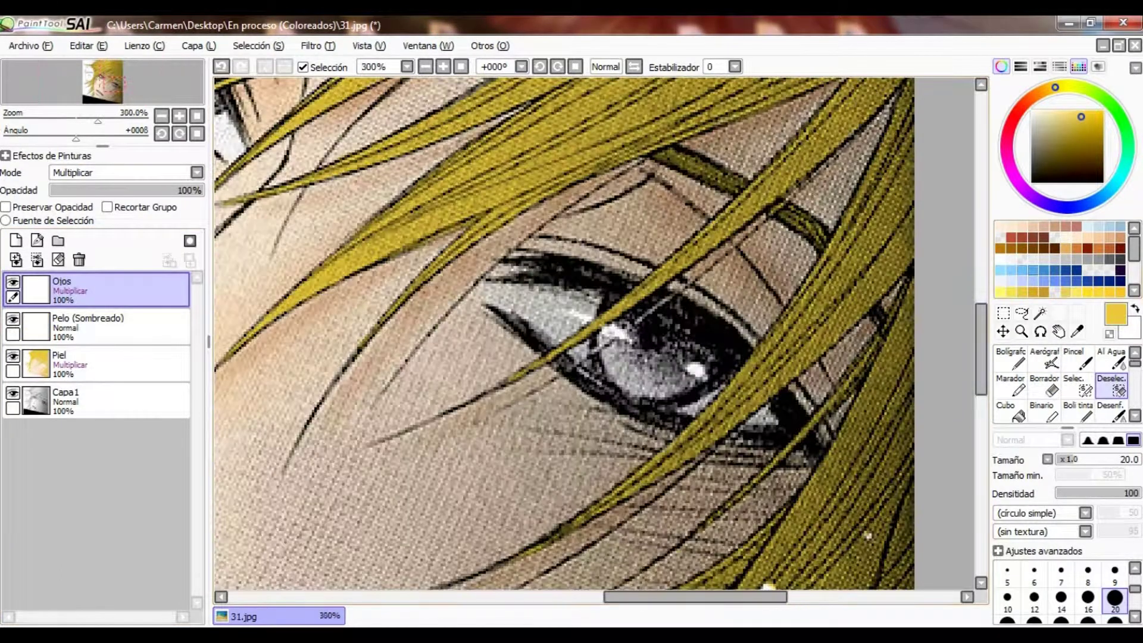
- Color the right-hand iris blue and erase the blue from its white highlights
click(1034, 269)
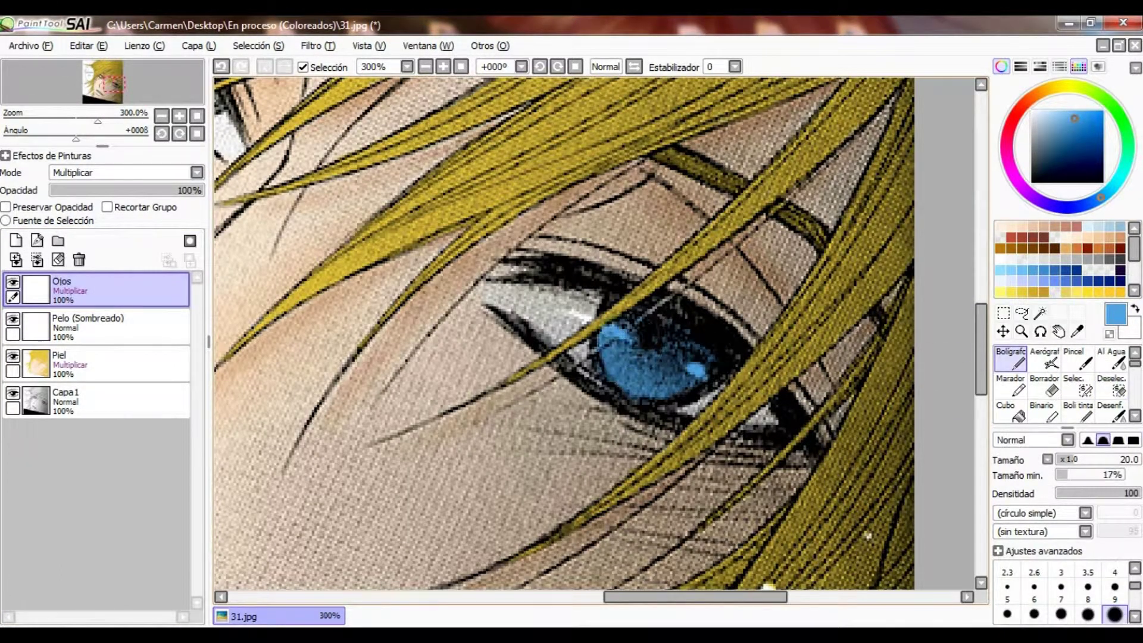
key(e)
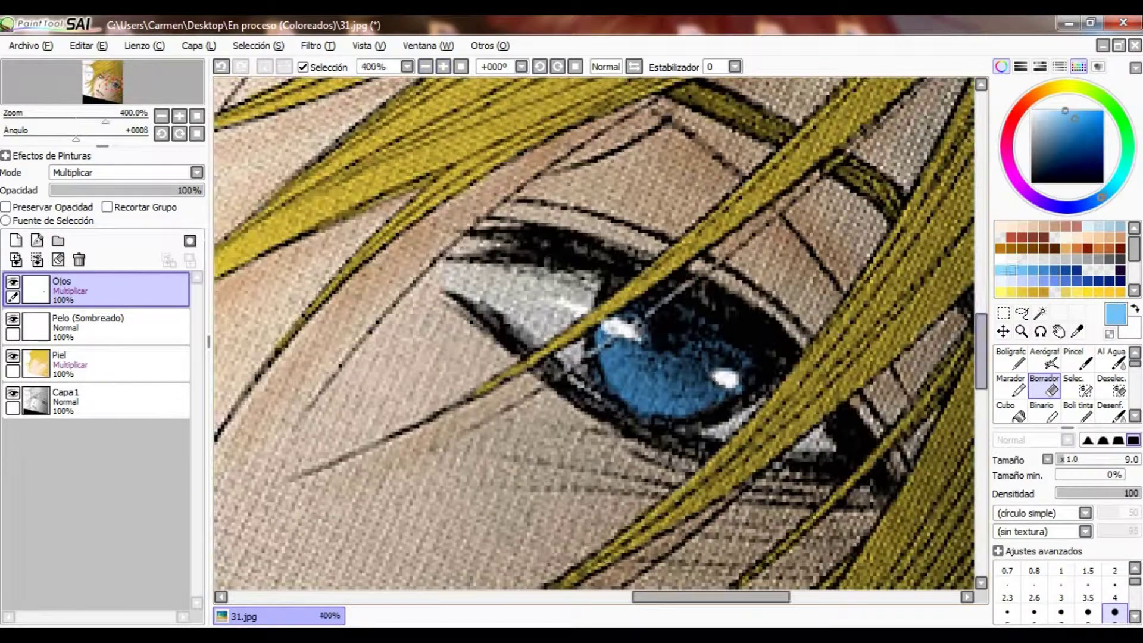
- Color the left-hand iris blue with the pen at size 9, adding a lighter blue along its lower part
key(b)
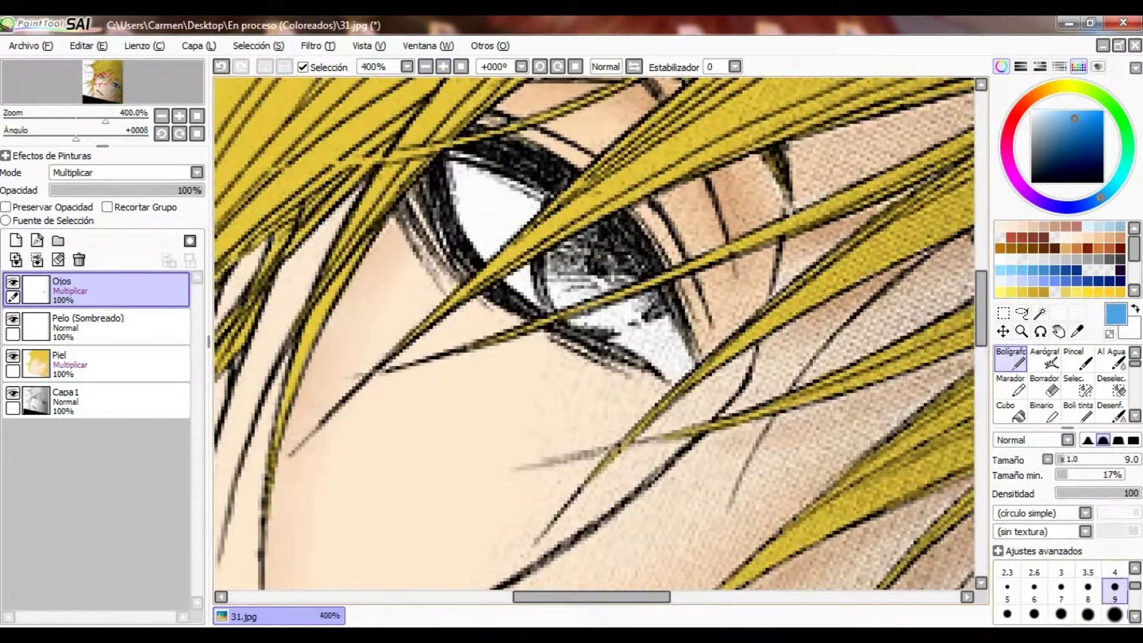
key(e)
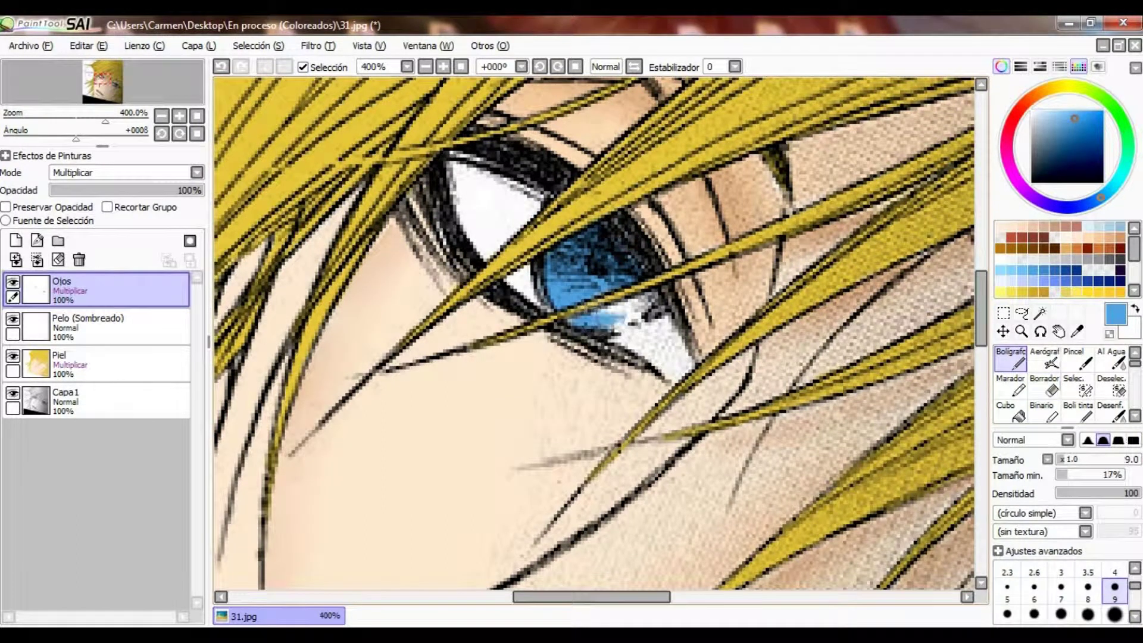
key(n)
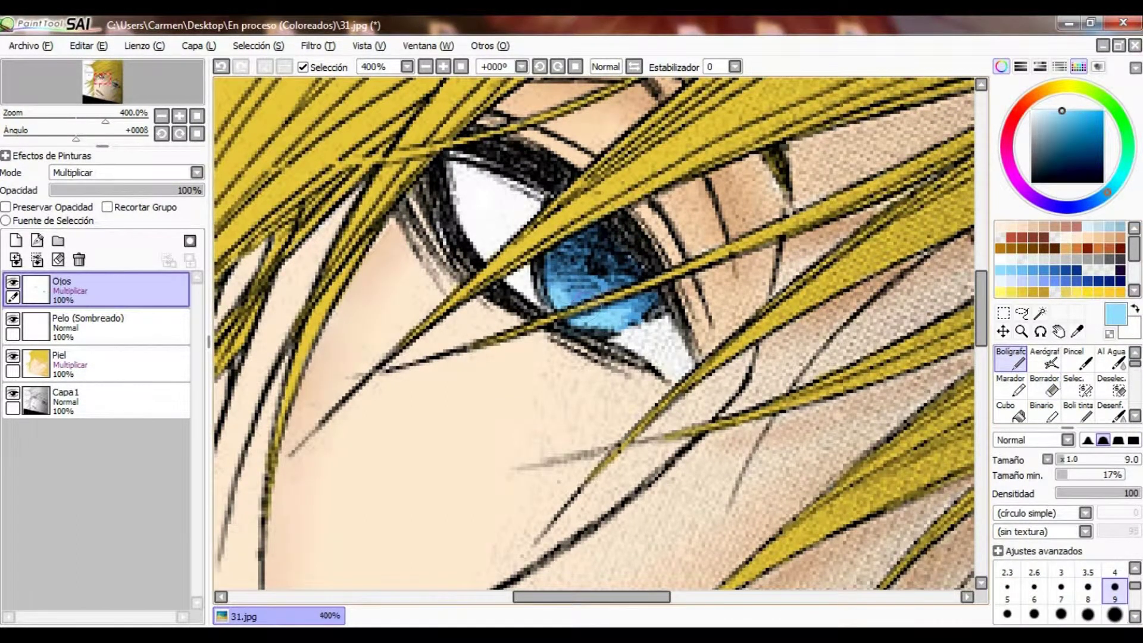
- Try to darken the pupil and upper iris of the left-hand eye on the Capa1 layer with a near-black airbrush at size 7
key(r)
key(v)
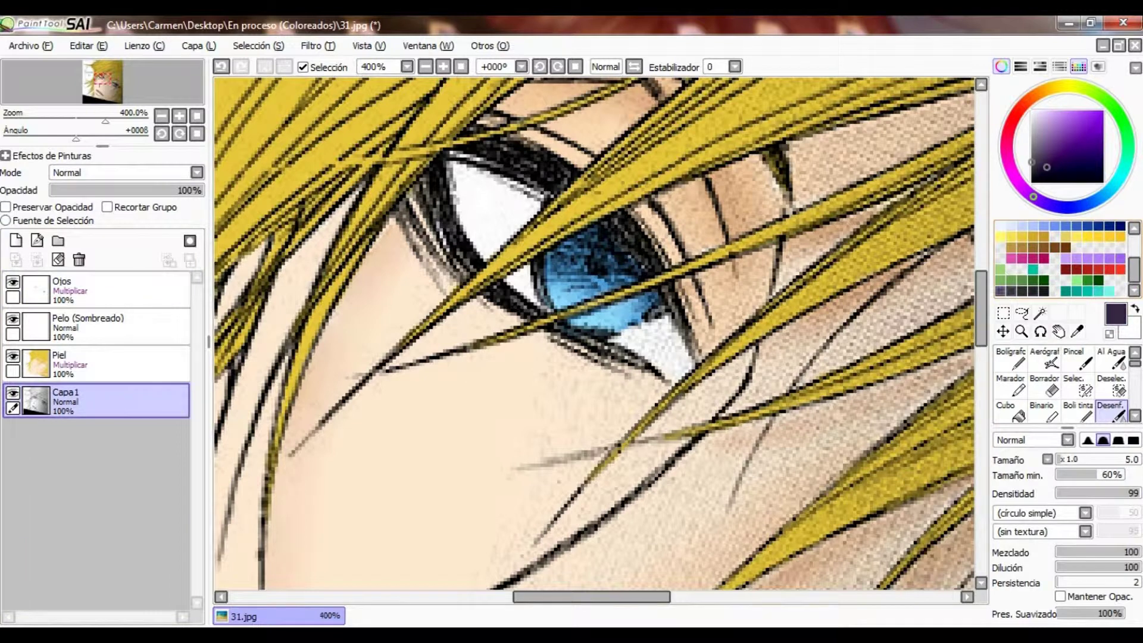
drag(602, 262, 640, 230)
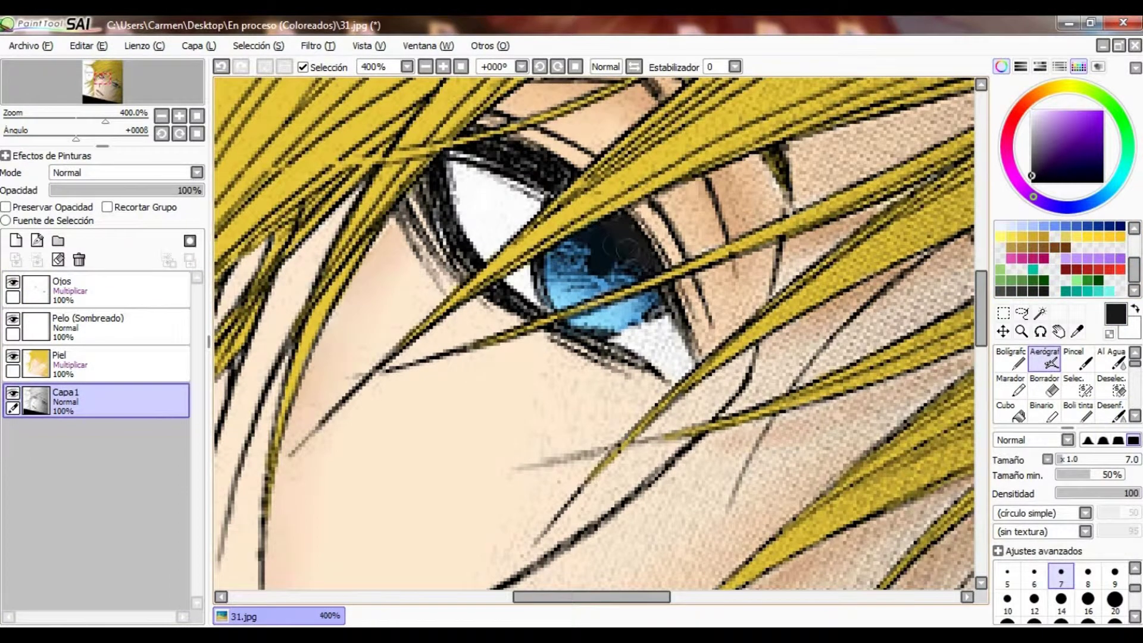
scroll(596, 262, down, 3)
- Erase small white highlights out of the left-hand iris with the size 9 eraser, working on the Ojos and Capa1 layers
click(95, 289)
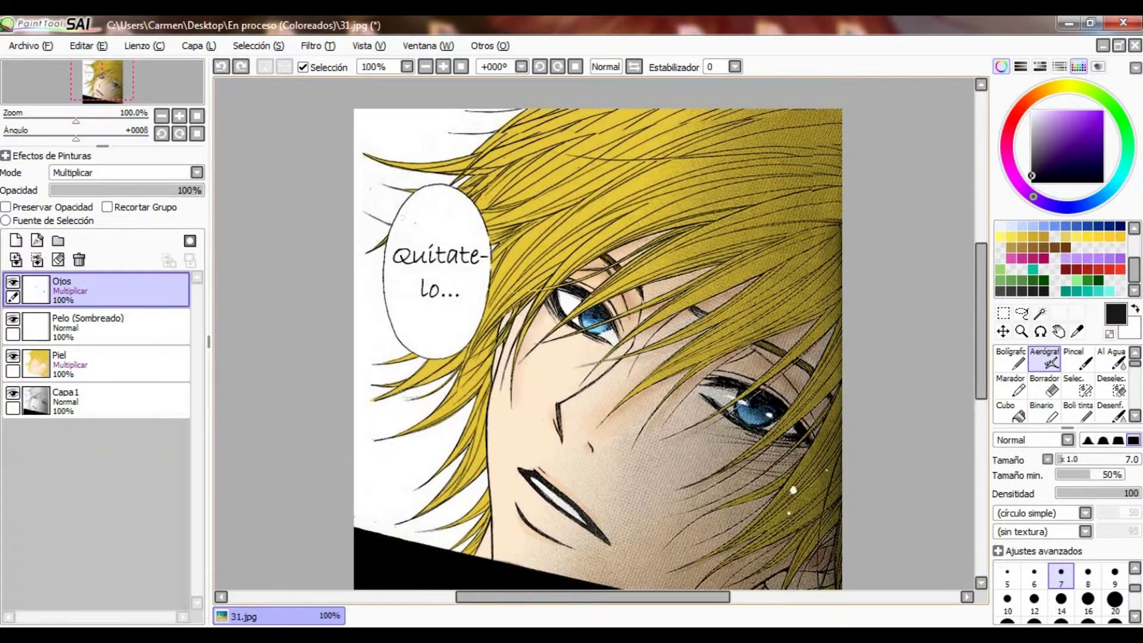
scroll(589, 304, up, 3)
key(e)
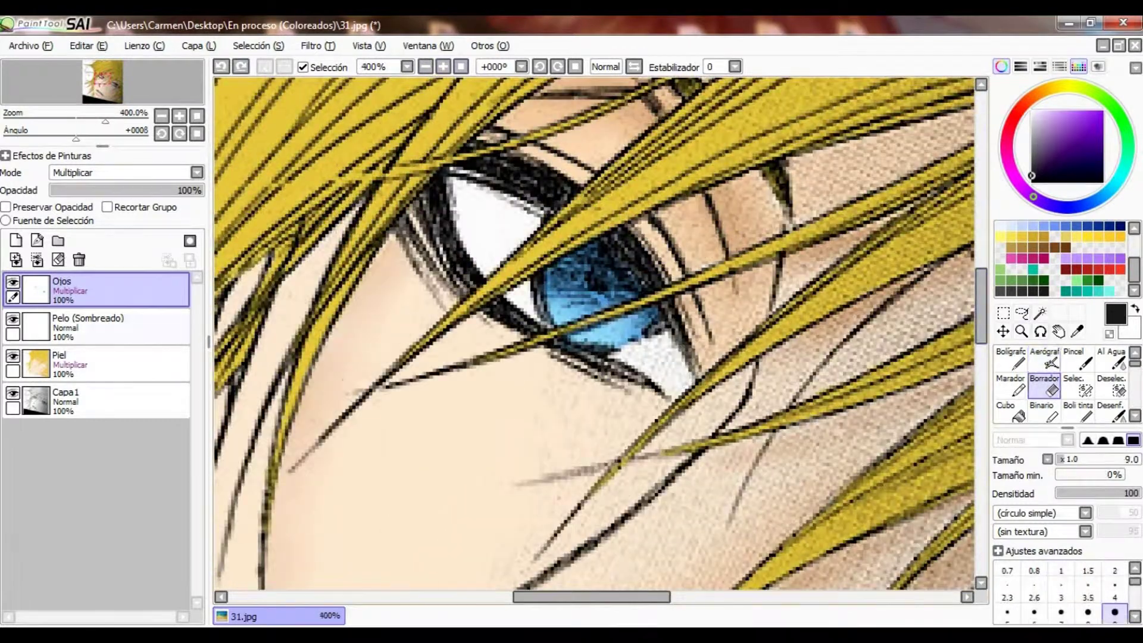
scroll(596, 333, down, 4)
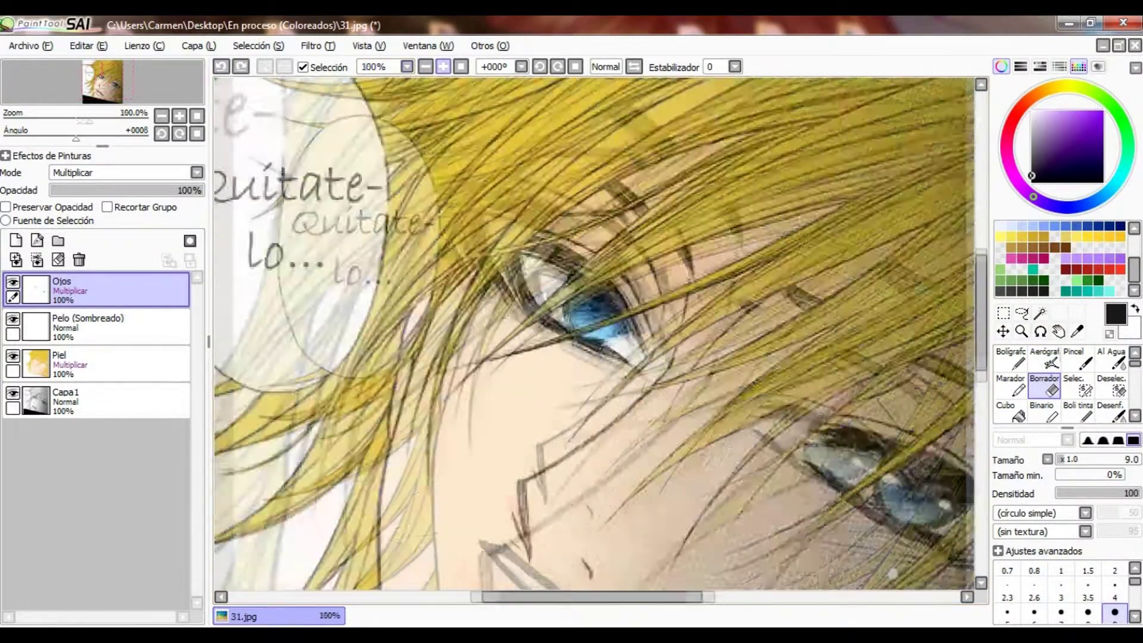
scroll(595, 333, up, 4)
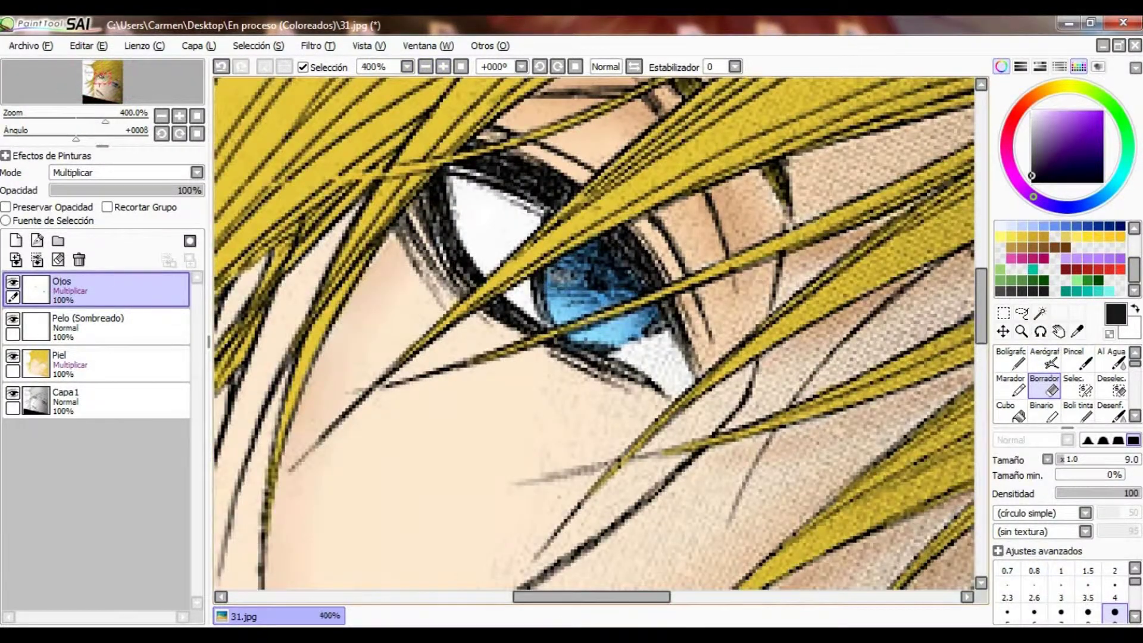
click(96, 399)
scroll(595, 334, down, 3)
scroll(584, 321, up, 4)
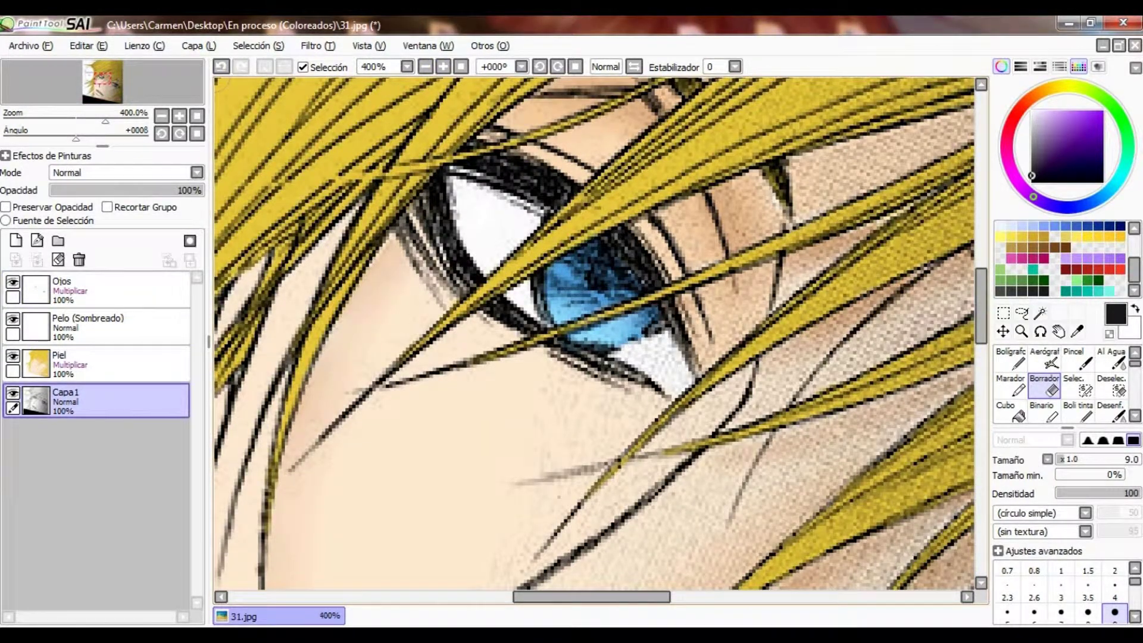
click(95, 289)
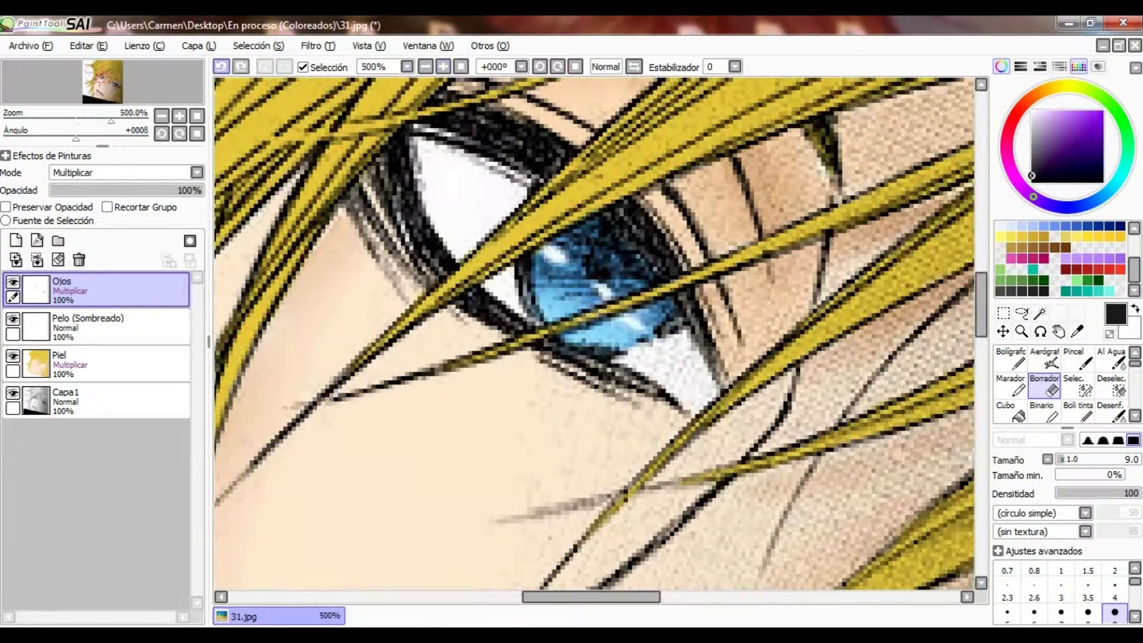
click(95, 399)
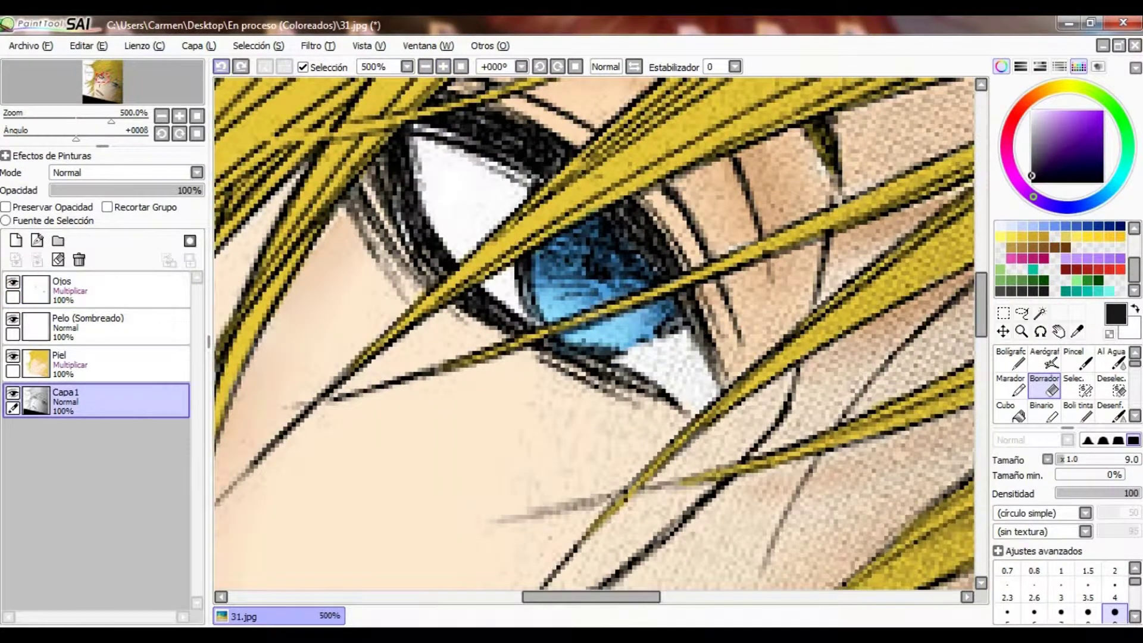
key(ctrl+z)
key(ctrl+z)
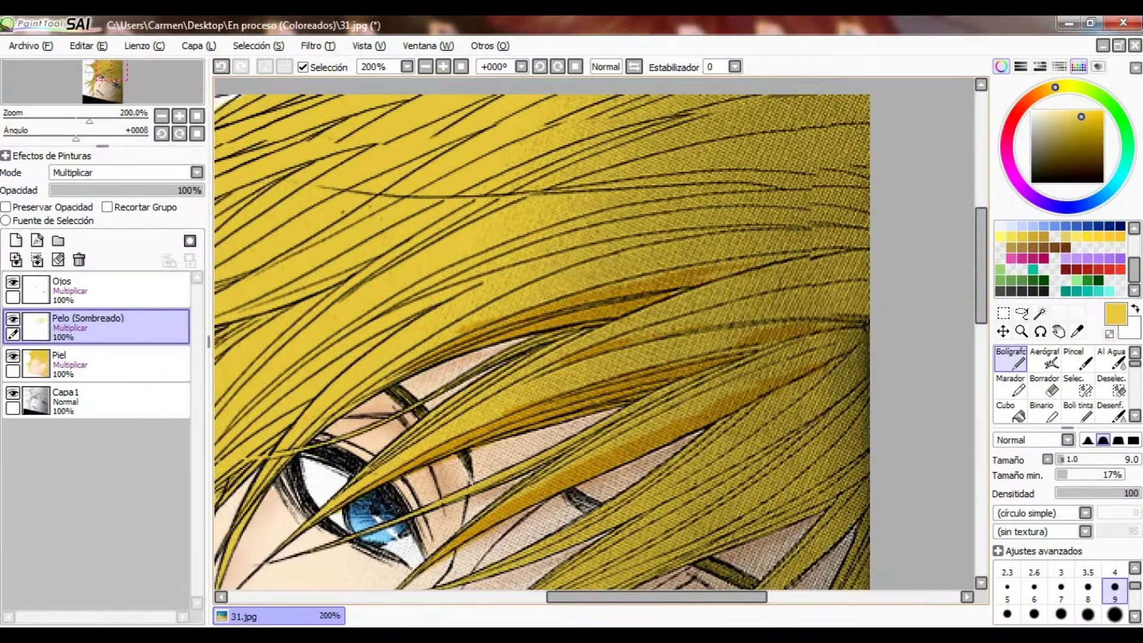
- Shade the hair along the drawing's lower right side on the Pelo (Sombreado) layer with the golden pen at size 9, erasing any overspill
key(e)
key(n)
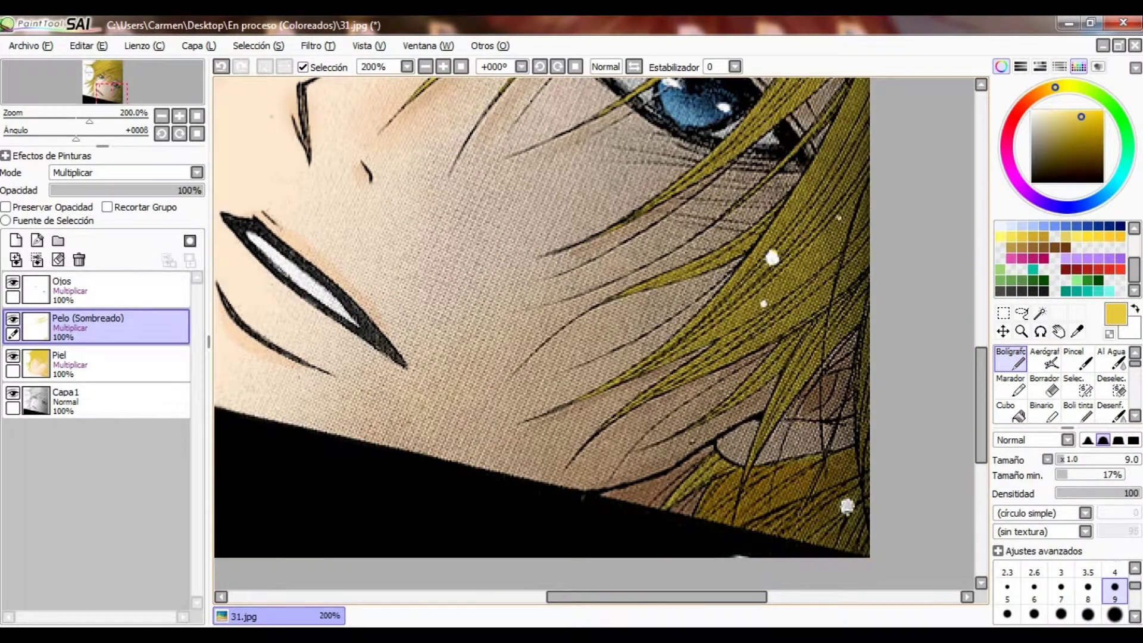
key(e)
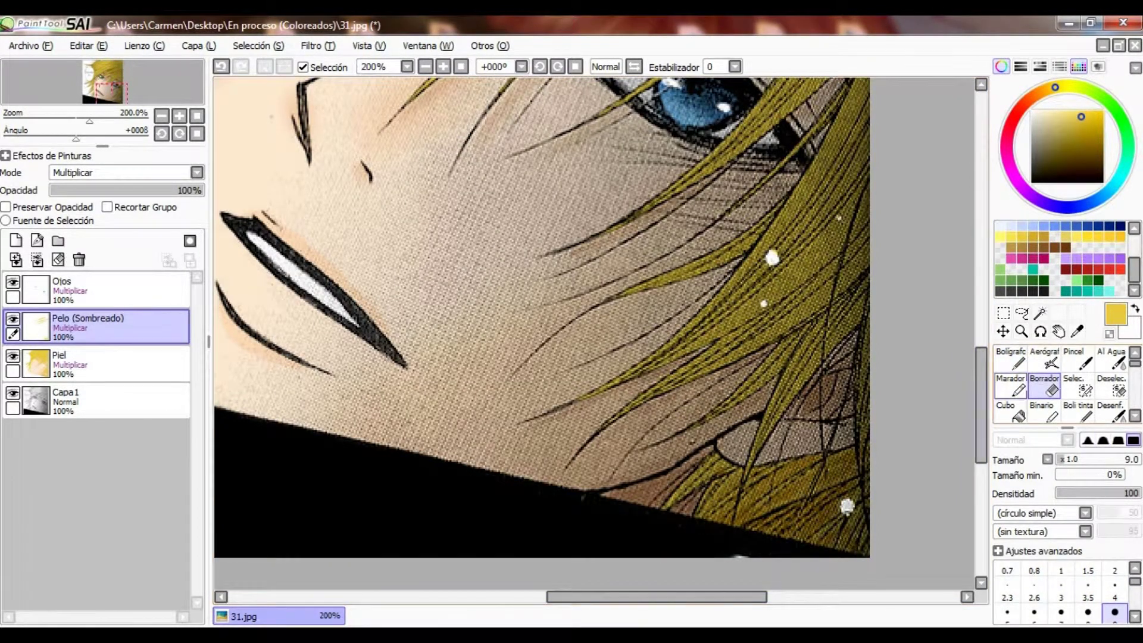
key(n)
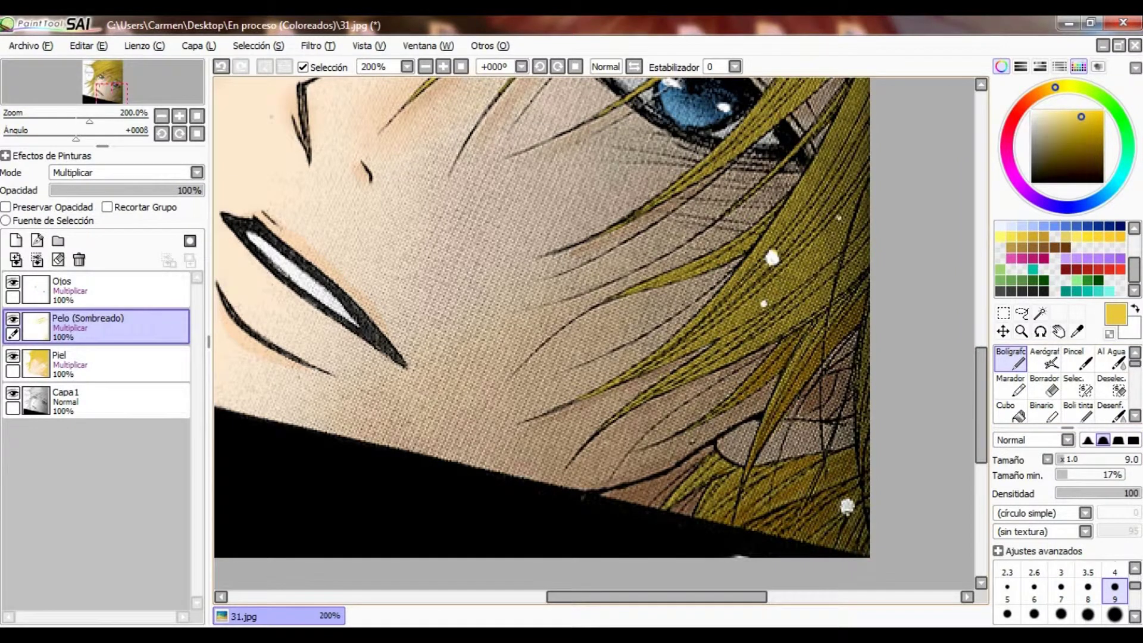
scroll(542, 334, up, 2)
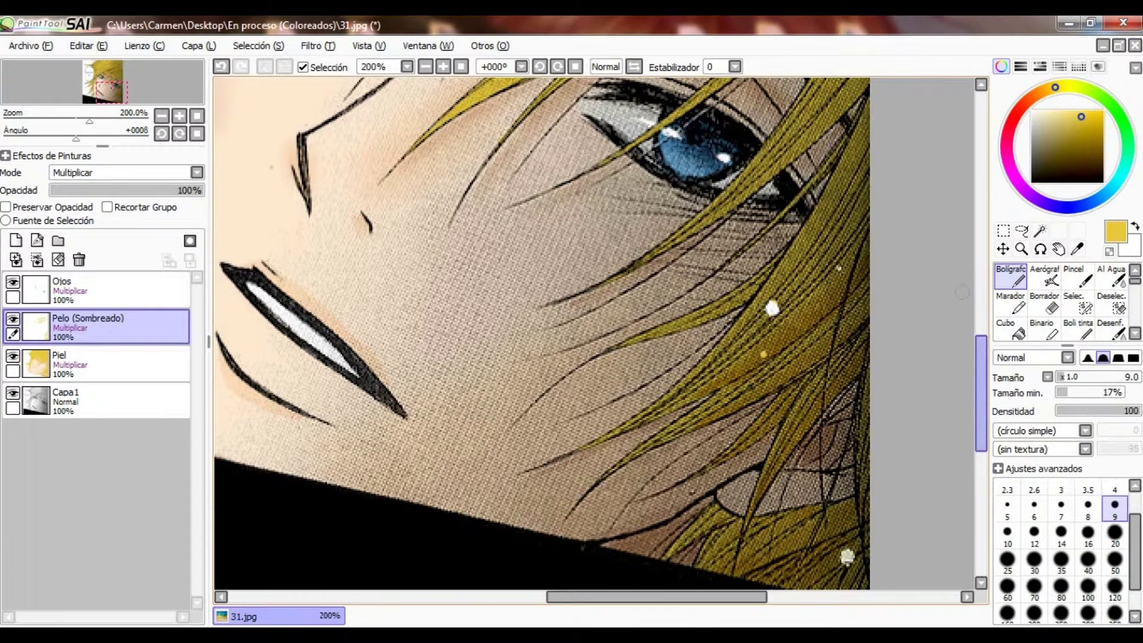
scroll(542, 333, up, 2)
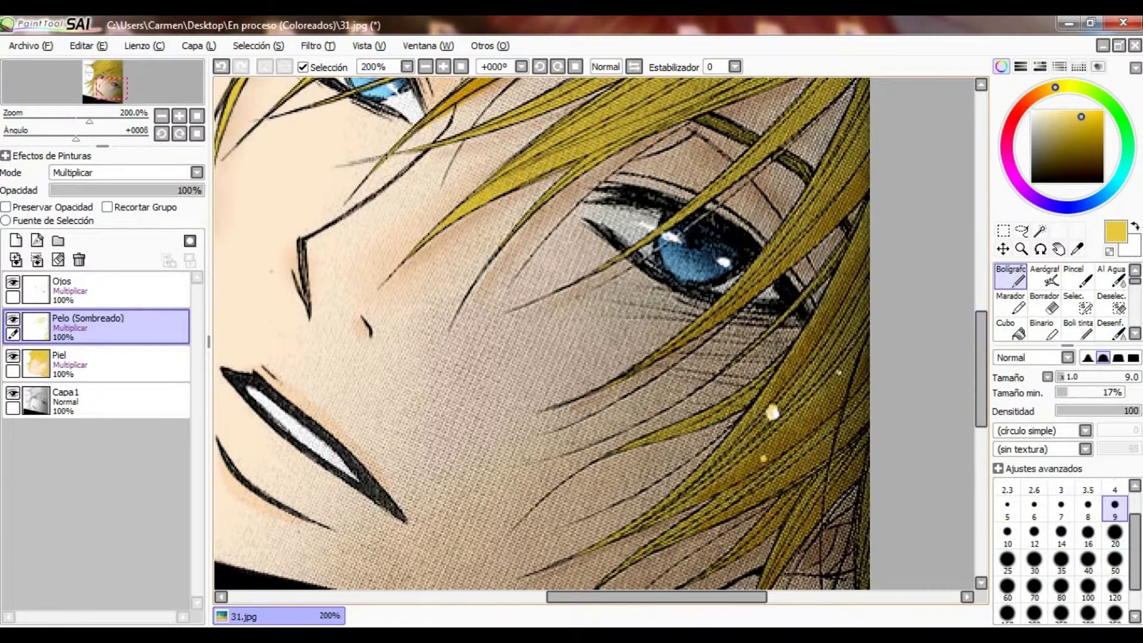
- Soften the shadows on the fringe strands above the eyes with the blending brush at size 14
scroll(542, 333, down, 5)
scroll(569, 334, up, 2)
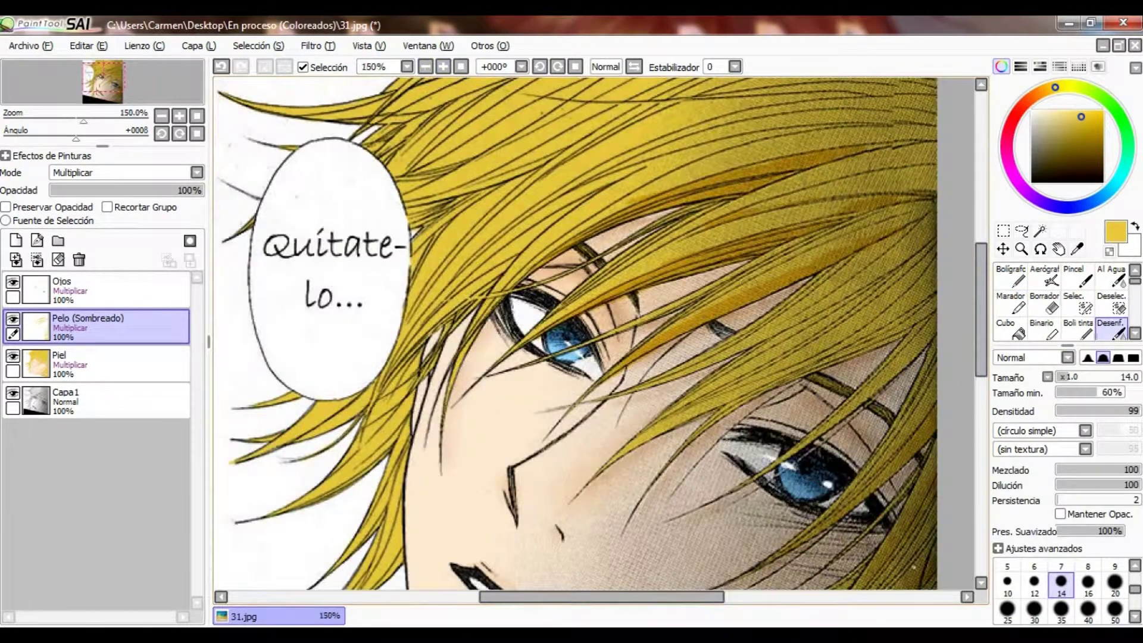
key(n)
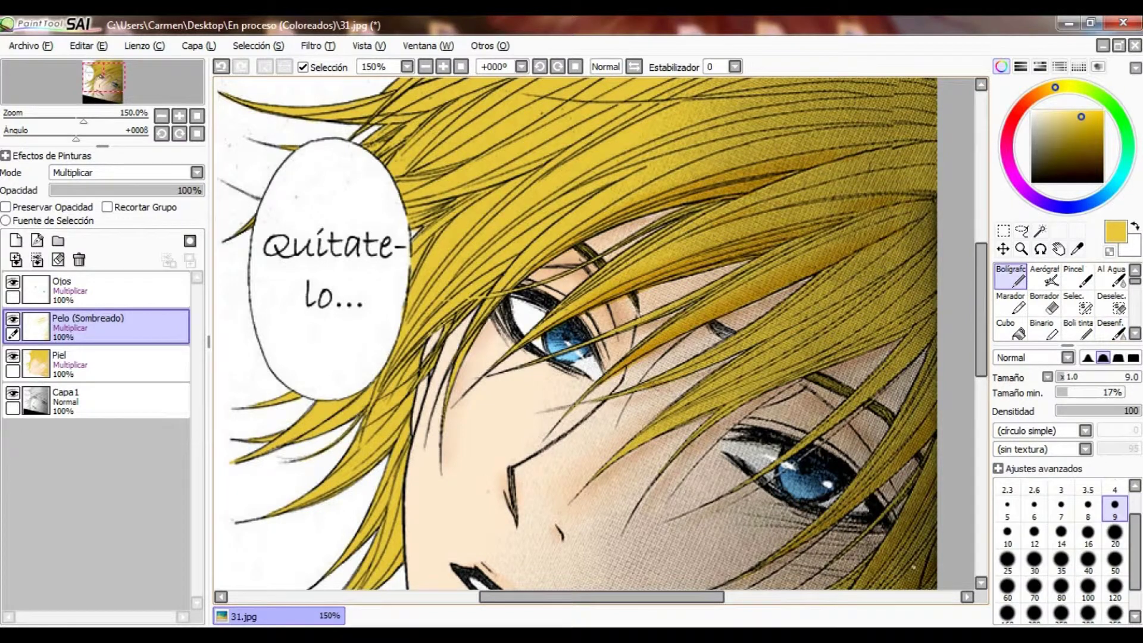
- Shade the lower edges of the fringe strands between the two eyes with the golden pen at size 3
scroll(596, 328, up, 2)
key(e)
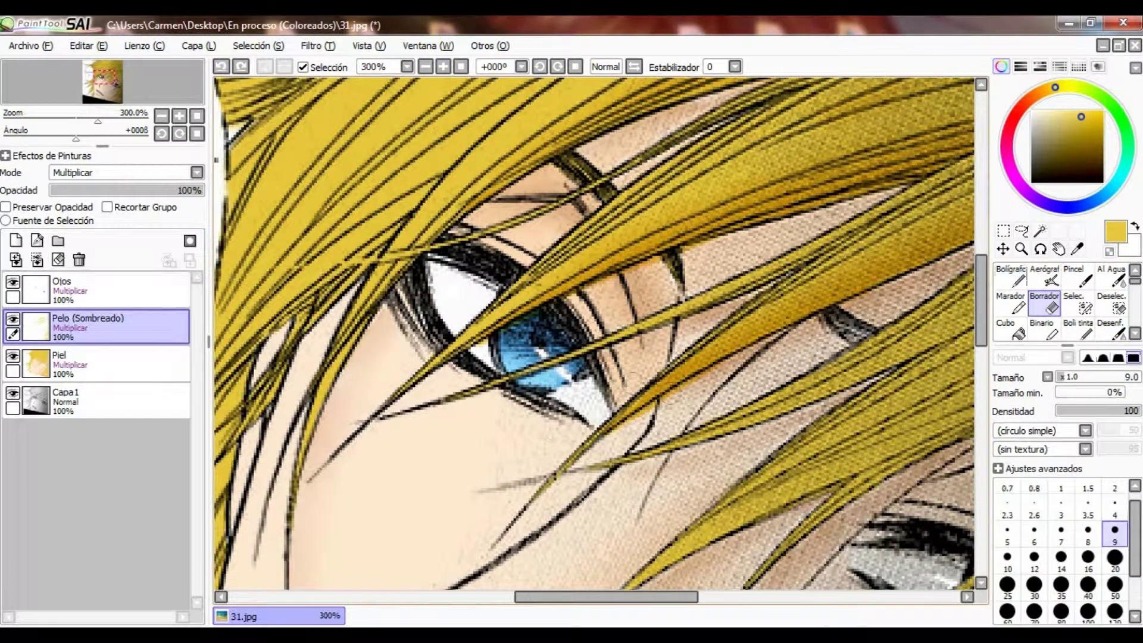
key(n)
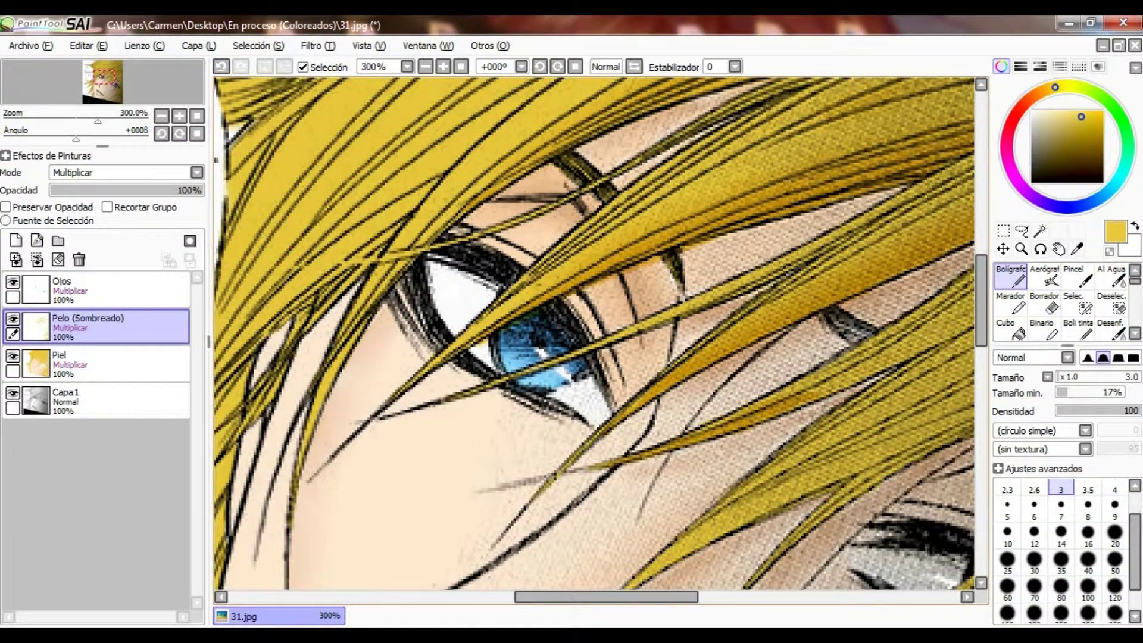
scroll(594, 334, right, 3)
scroll(594, 334, right, 3)
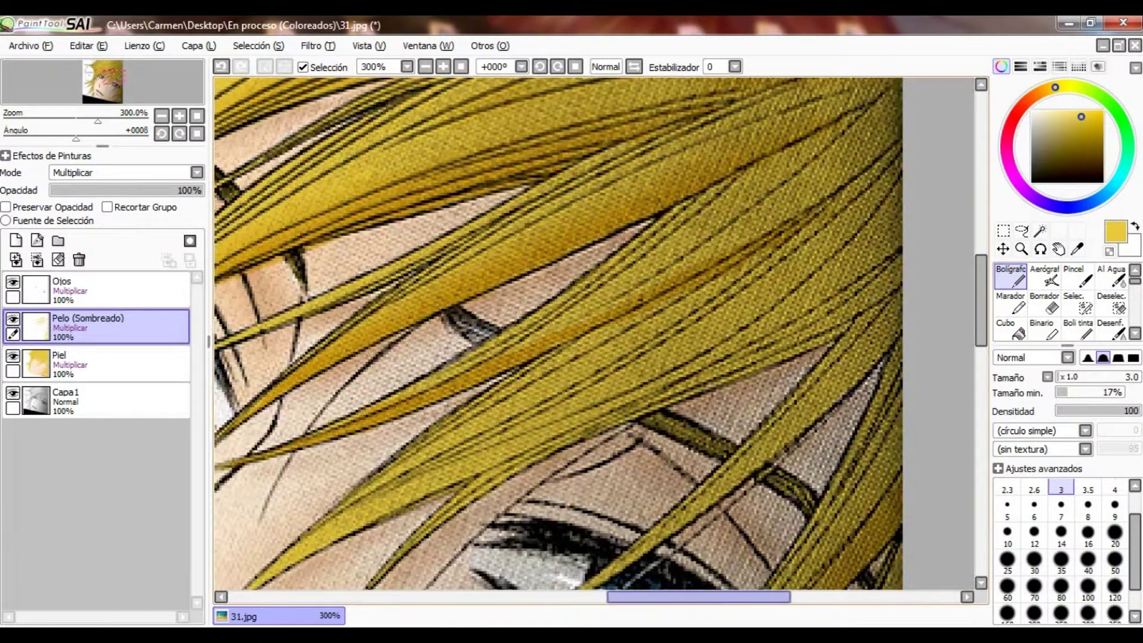
scroll(594, 334, left, 3)
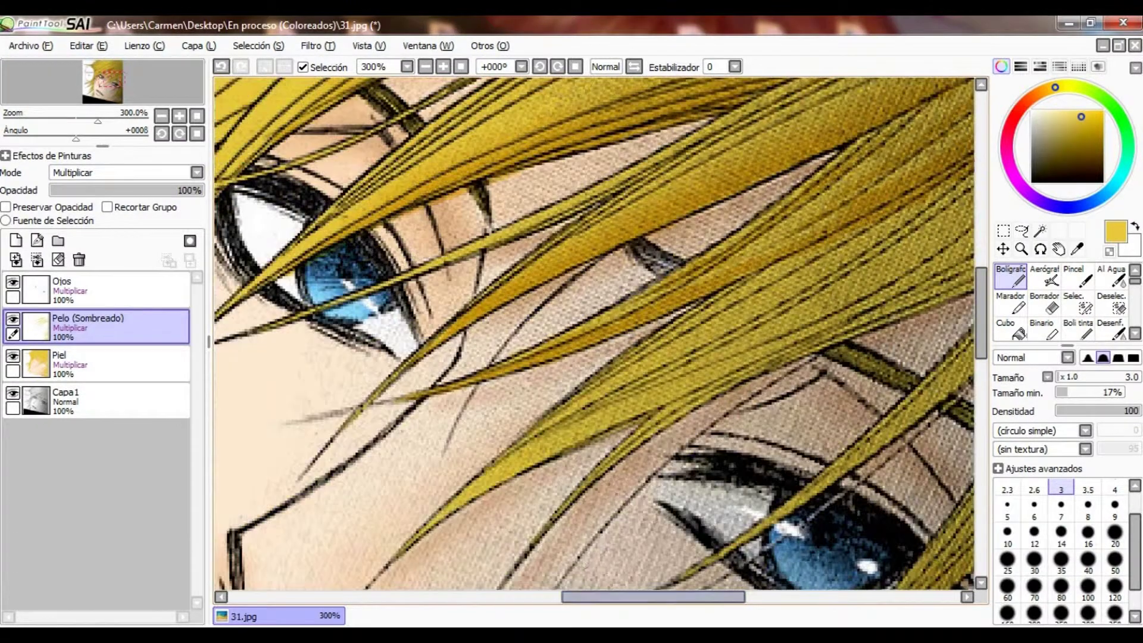
scroll(595, 333, right, 3)
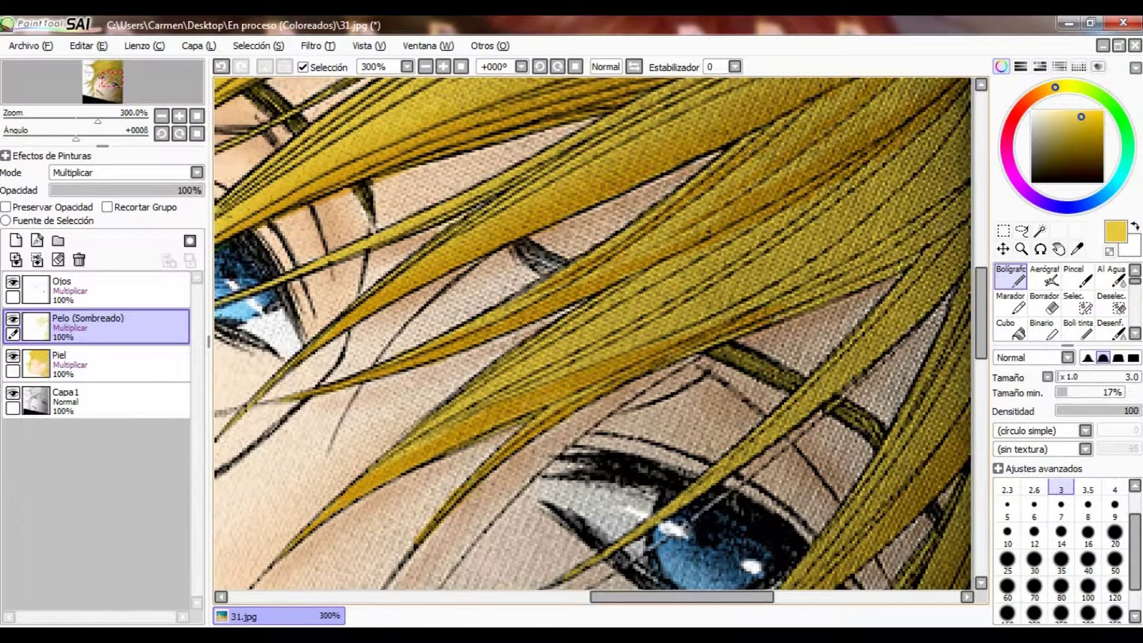
- Color the bare eyebrow piece between the fringe strands on the Piel layer and shade the strands above the right-hand eye on Pelo (Sombreado)
click(107, 360)
click(107, 324)
scroll(594, 334, right, 3)
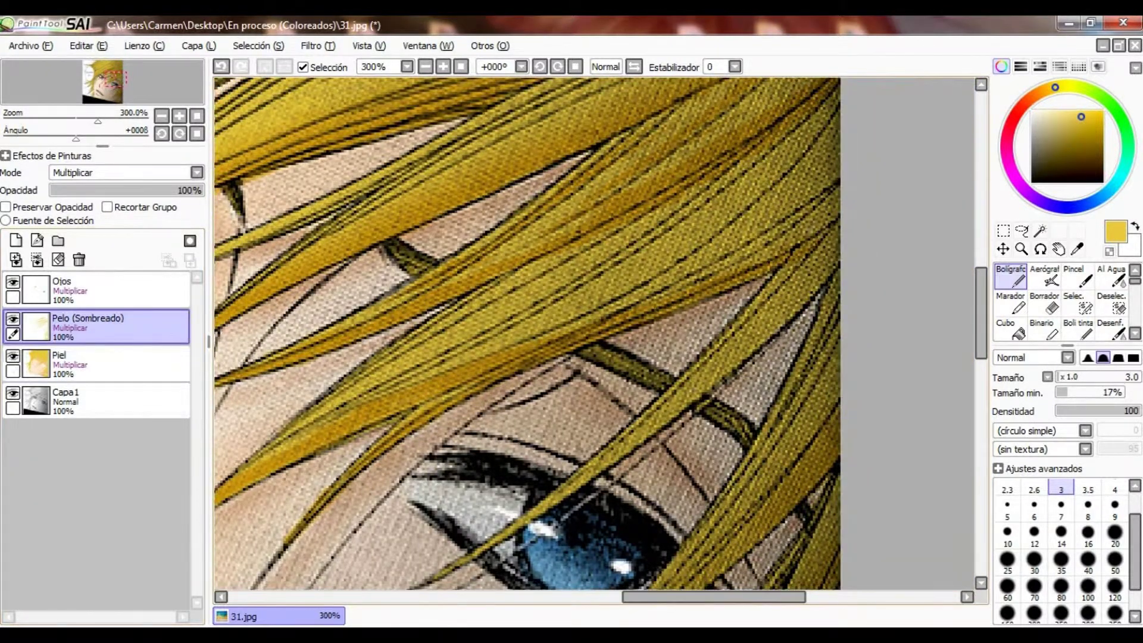
scroll(527, 334, down, 3)
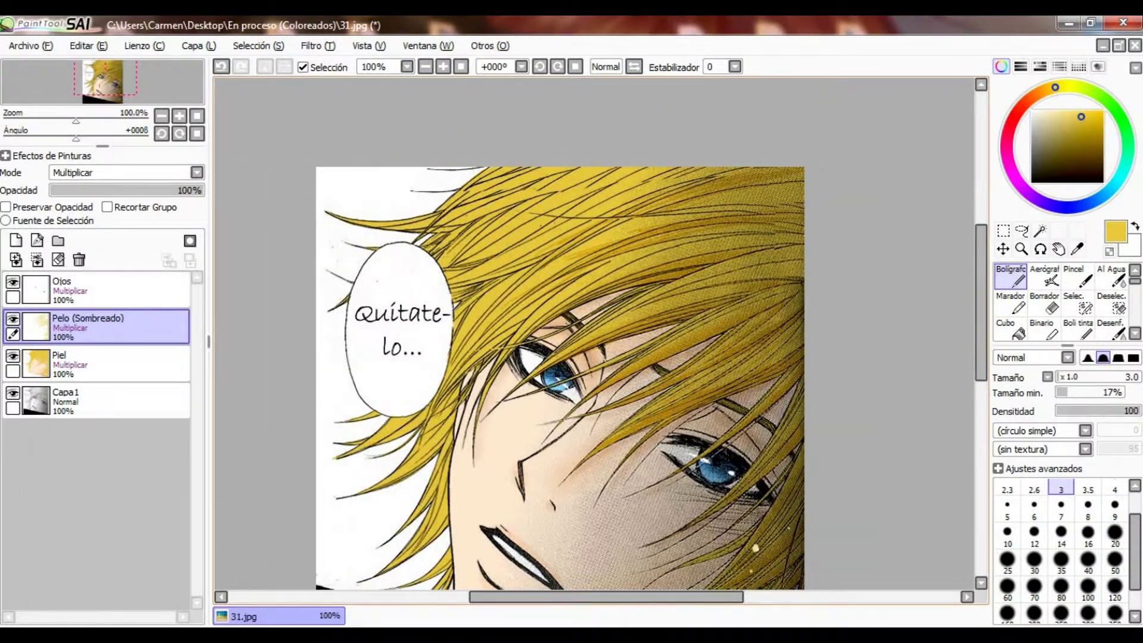
- Shade the strands across the crown and beside the speech bubble with the pen at size 4, cleaning overspill with the eraser
key(bracketright)
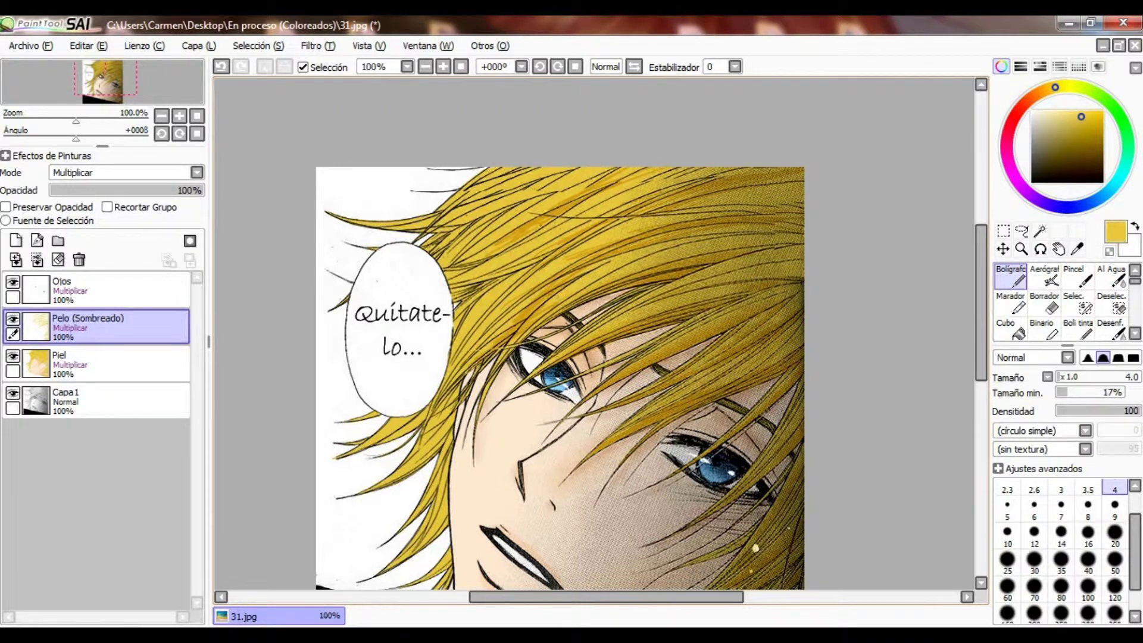
key(e)
key(m)
key(n)
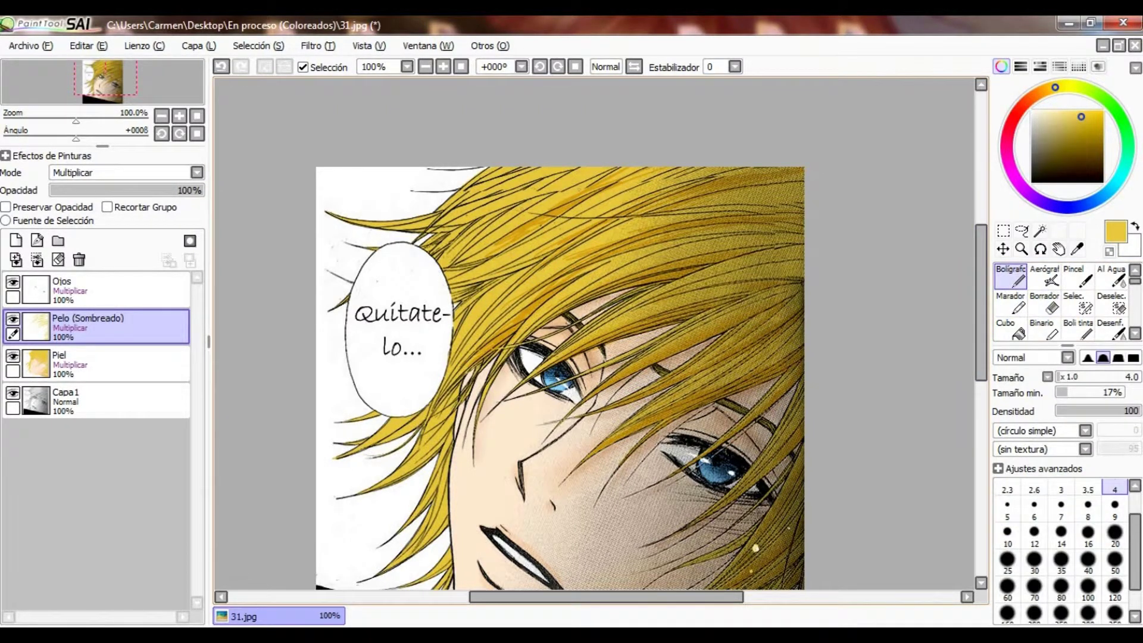
click(95, 364)
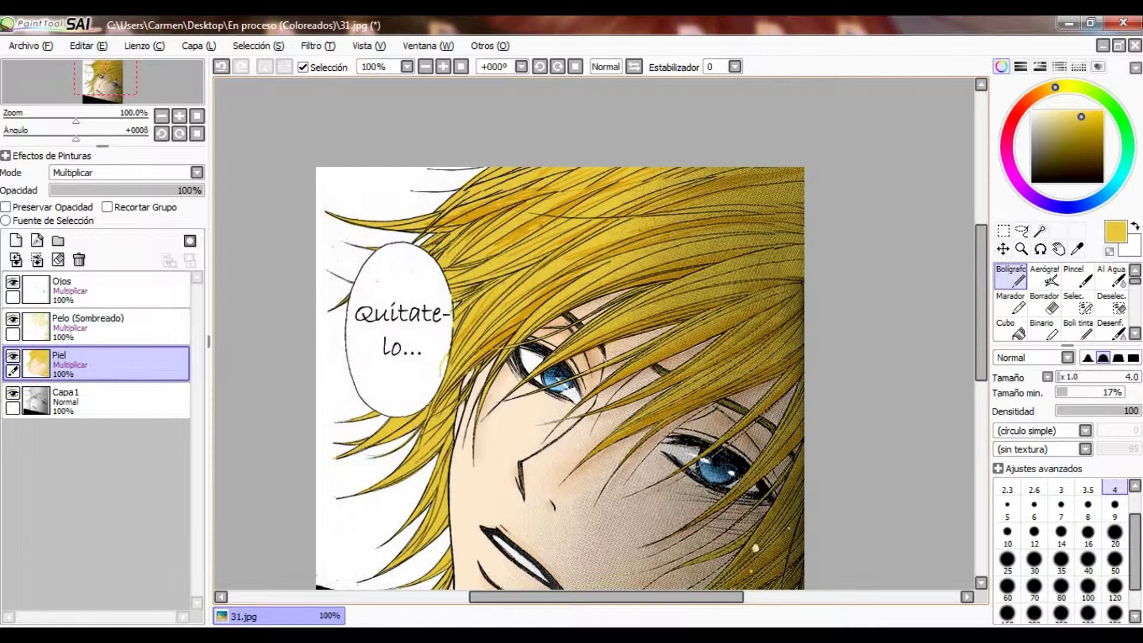
key(e)
click(95, 326)
- Blend the upper hair shadows with the size 14 blending brush and set the eraser to size 9 for cleaning the edges
scroll(595, 333, down, 3)
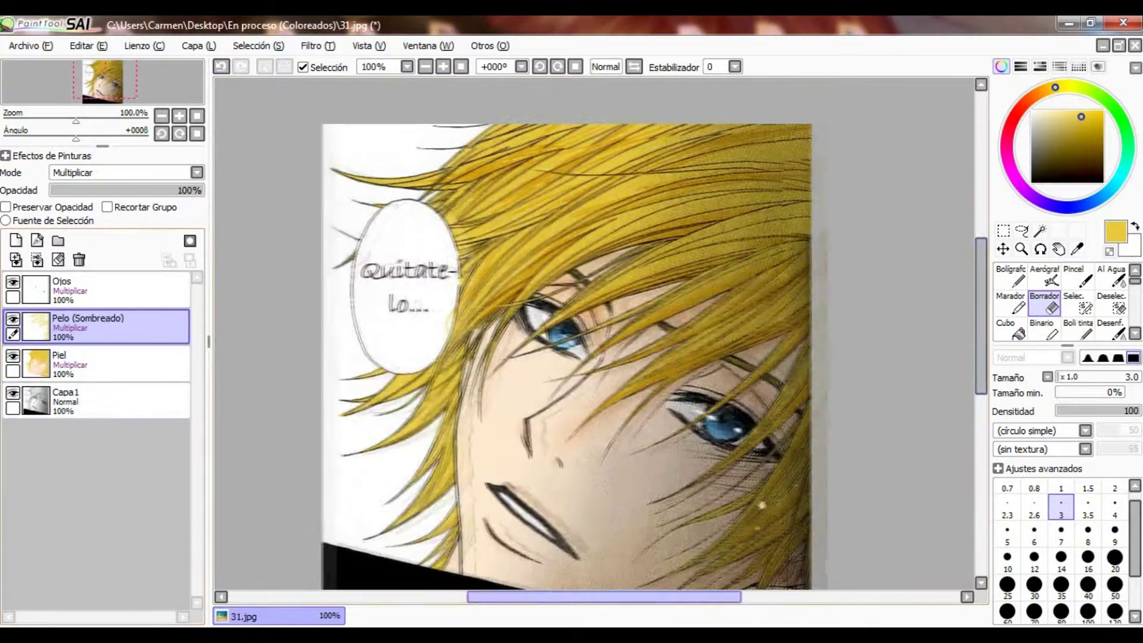
scroll(595, 334, left, 5)
key(b)
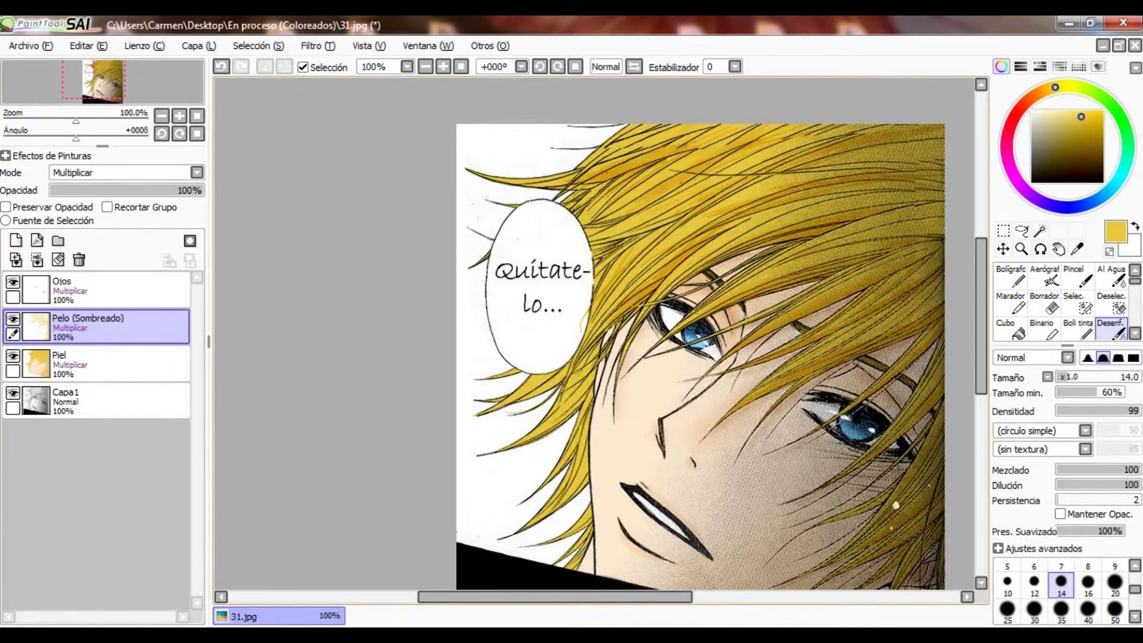
key(e)
click(1115, 535)
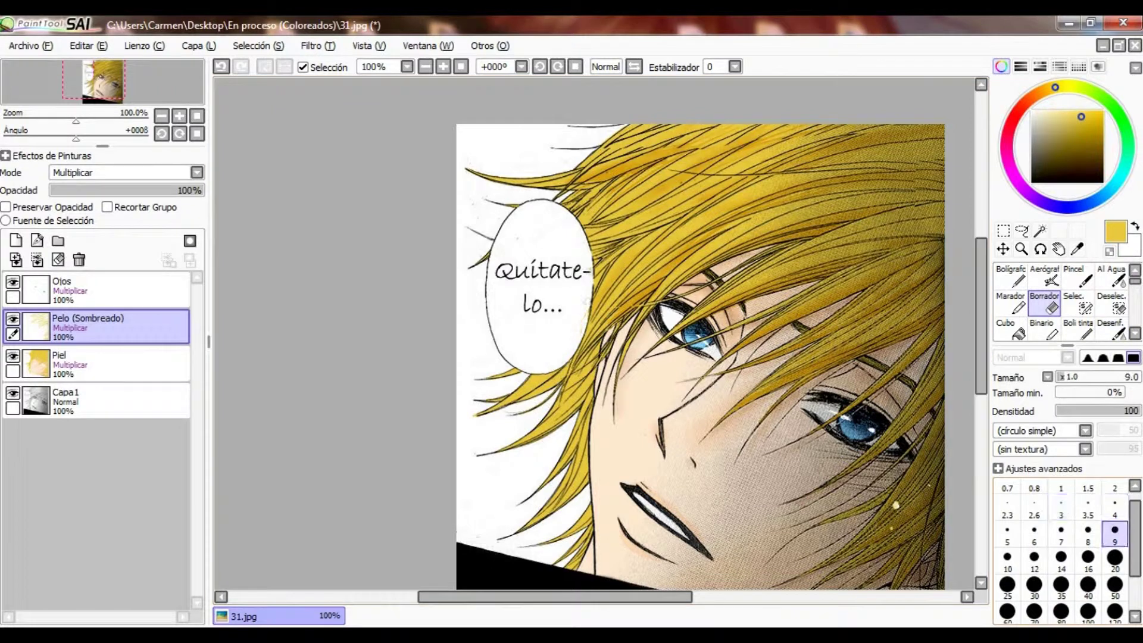
- Shade the hair strands just below the speech bubble along the left side of the face with the pen at size 4
scroll(595, 333, right, 3)
key(n)
scroll(596, 333, up, 3)
drag(724, 149, 676, 307)
key(e)
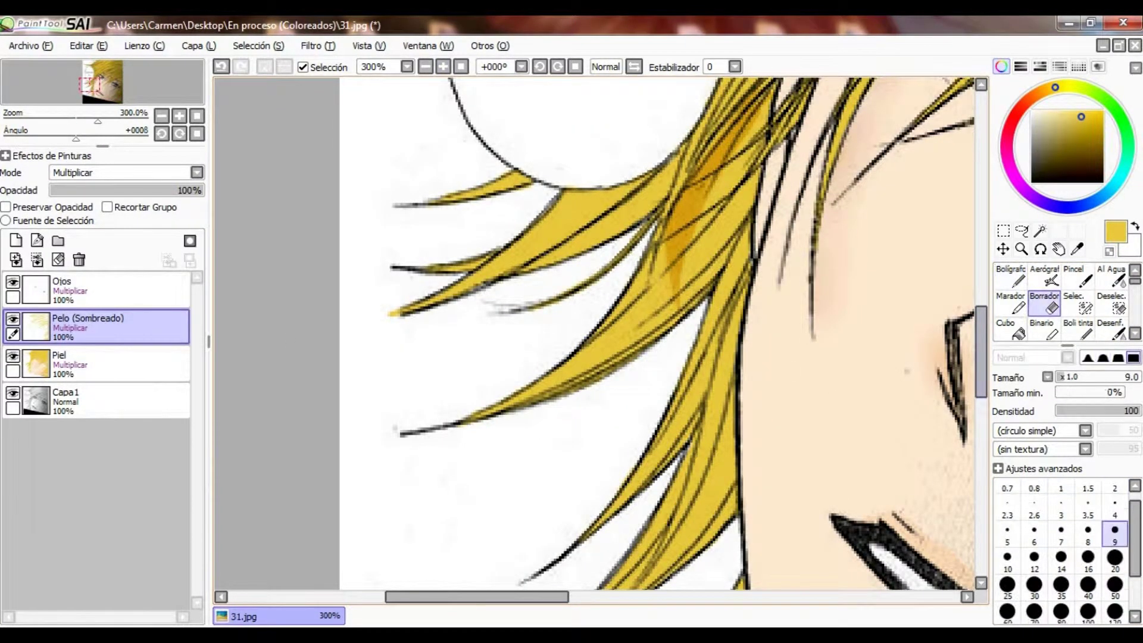
key(n)
scroll(595, 333, up, 3)
scroll(596, 333, down, 3)
mouse_move(530, 426)
mouse_down()
mouse_move(631, 373)
mouse_move(744, 247)
mouse_up()
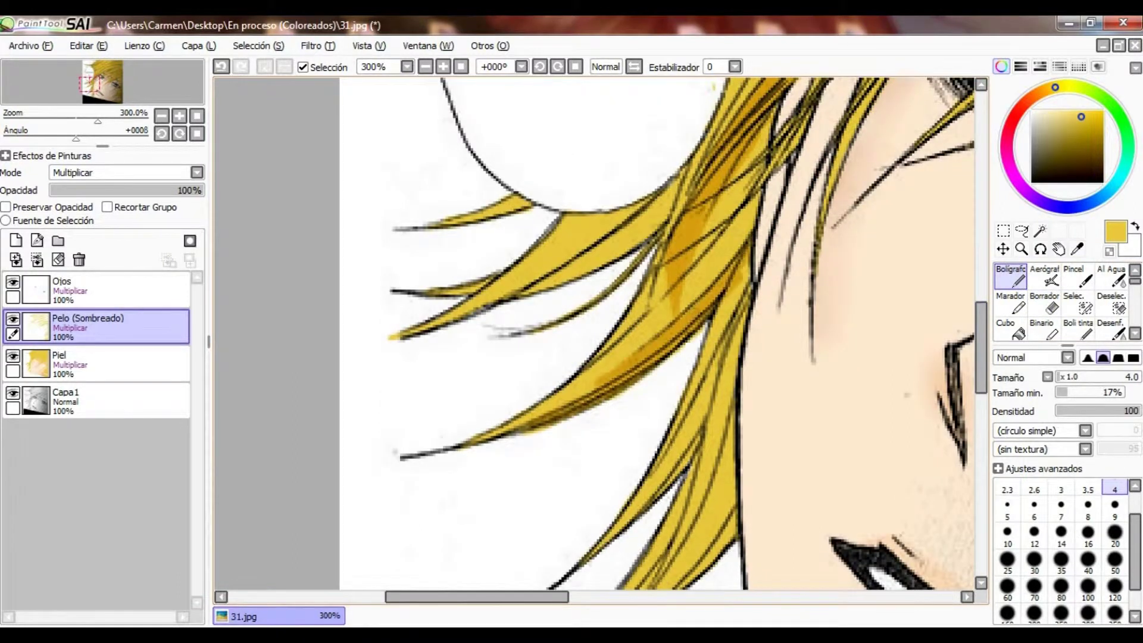
- Add darker golden shadows to the long strands beside the cheek, level with the mouth
scroll(596, 333, down, 2)
drag(643, 408, 744, 194)
mouse_move(717, 237)
mouse_down()
mouse_move(593, 446)
mouse_move(733, 292)
mouse_up()
scroll(595, 334, down, 1)
mouse_move(670, 342)
mouse_down()
mouse_move(742, 188)
mouse_move(735, 161)
mouse_up()
drag(711, 208, 735, 148)
scroll(595, 334, down, 1)
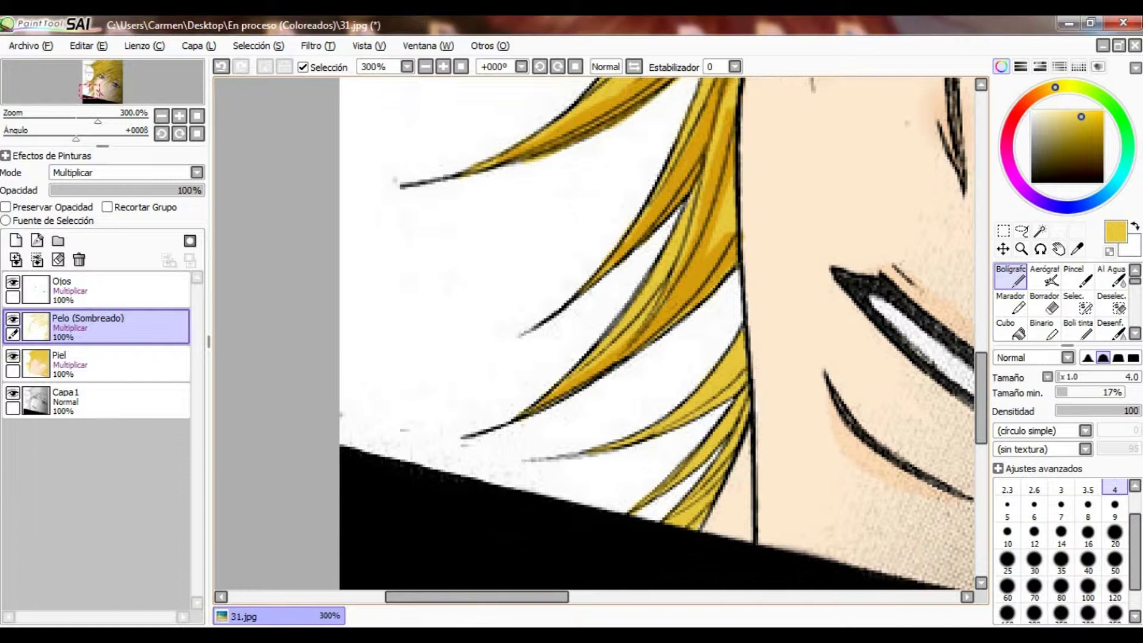
- Shade the short lowest strands beside the jaw, just above the black border
scroll(595, 333, down, 1)
drag(601, 375, 745, 309)
drag(650, 426, 747, 301)
mouse_move(698, 444)
mouse_down()
mouse_move(745, 348)
mouse_move(742, 363)
mouse_up()
scroll(596, 333, down, 5)
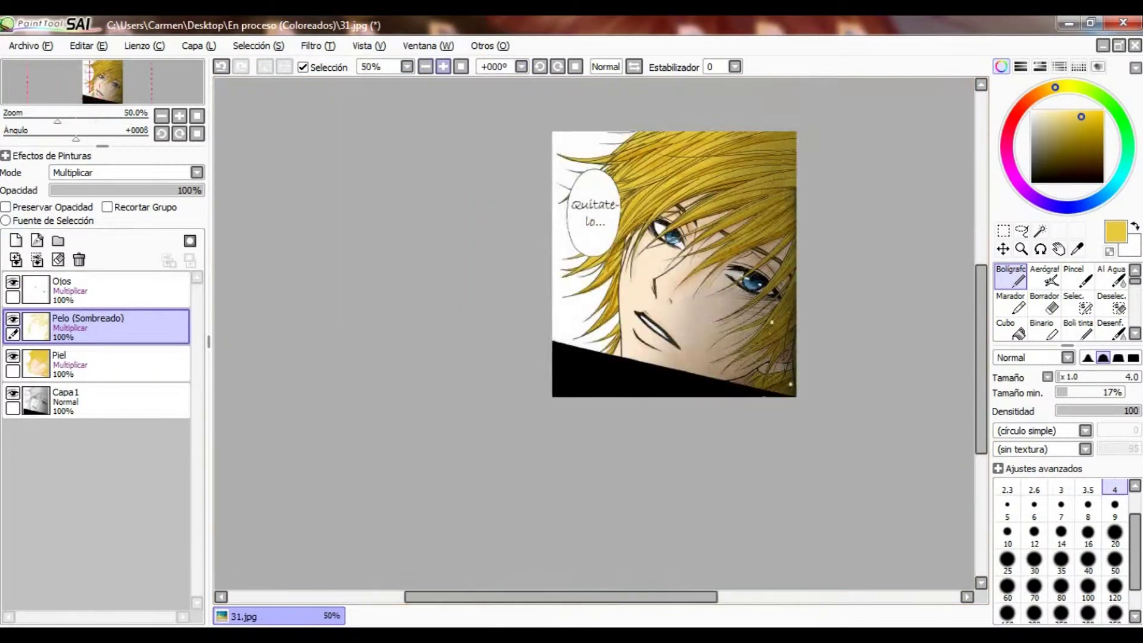
- Finish the shadows on the left-hand strands below the speech bubble and smooth them with the blending brush at size 14
scroll(595, 292, up, 4)
key(e)
key(n)
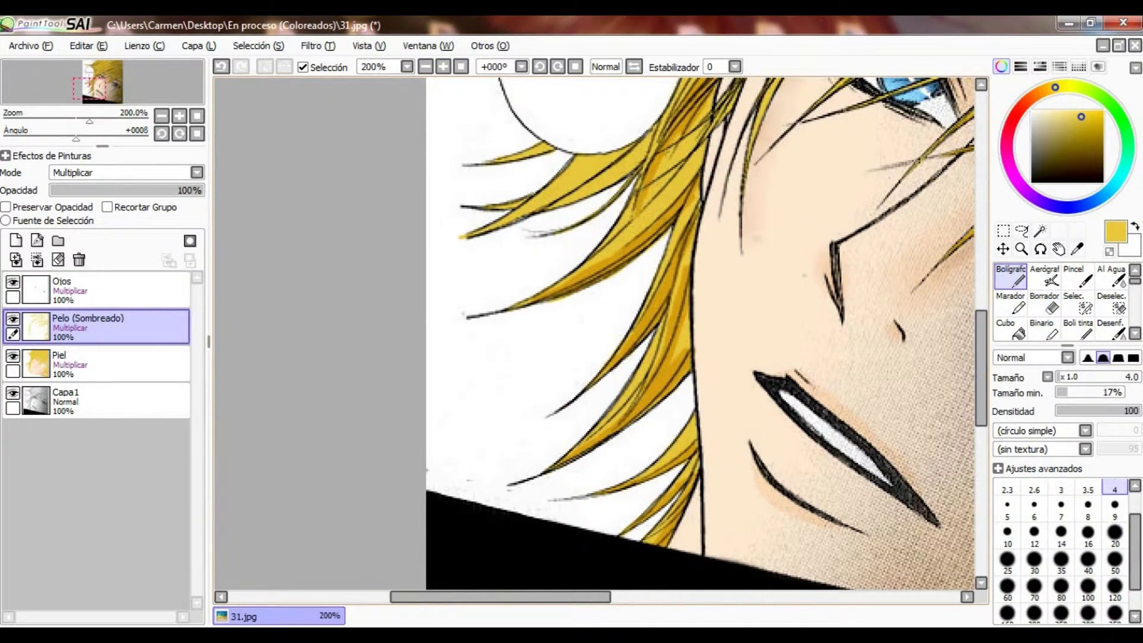
key(g)
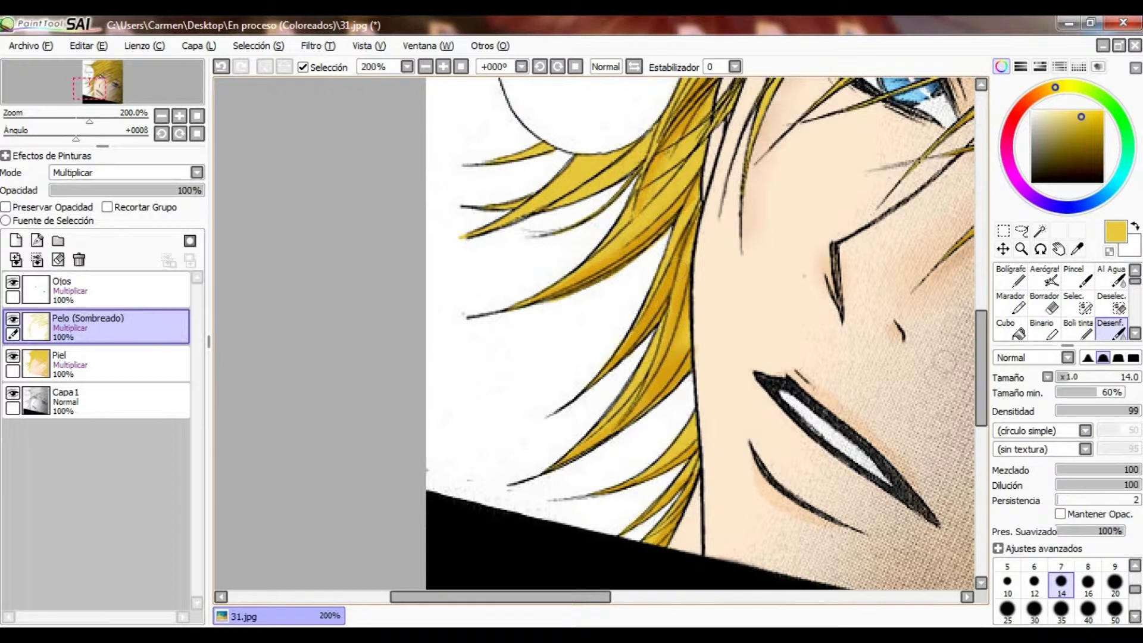
scroll(595, 333, up, 2)
key(n)
key(e)
scroll(598, 331, up, 2)
key(n)
key(g)
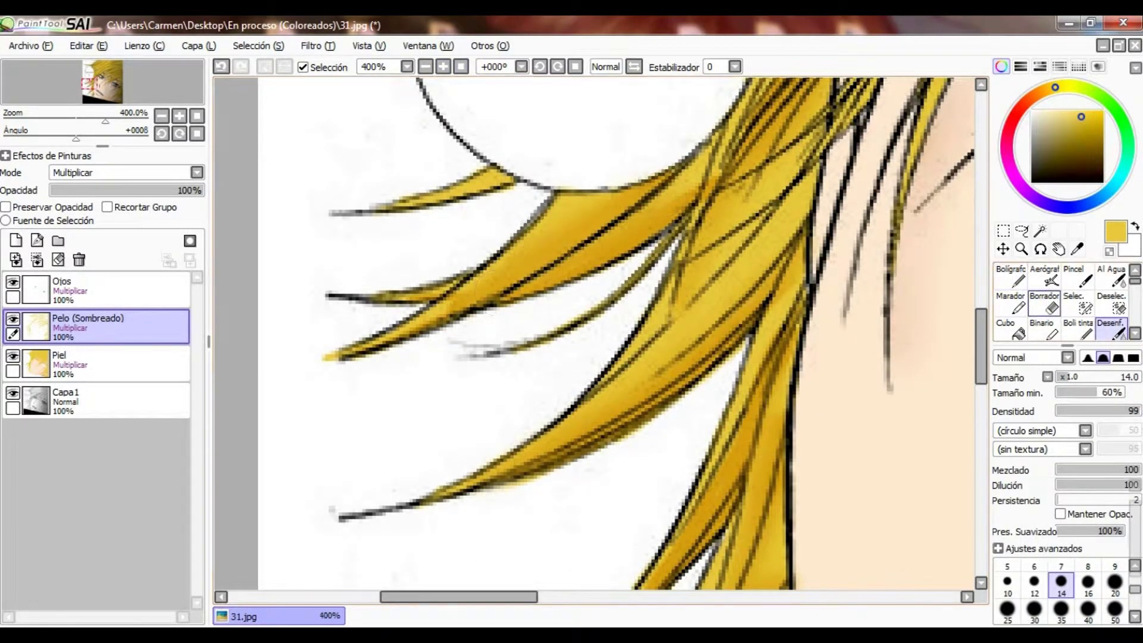
- Examine the shading across the whole head of hair, with the blending brush set to size 50
key(e)
key(n)
key(g)
click(425, 67)
click(426, 67)
click(444, 67)
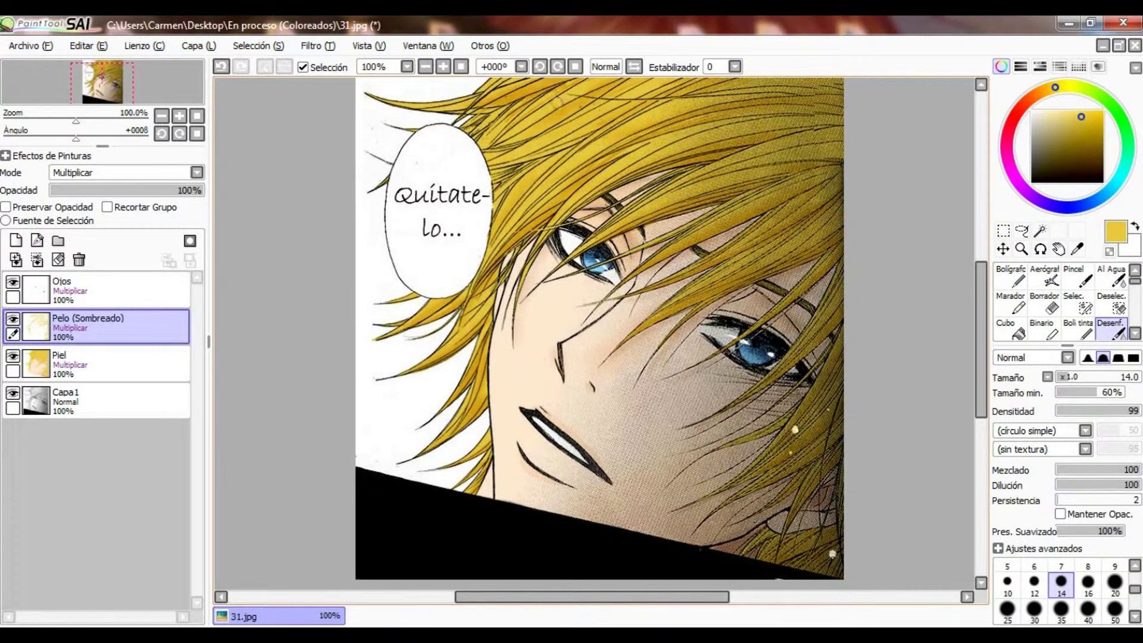
key(n)
key(g)
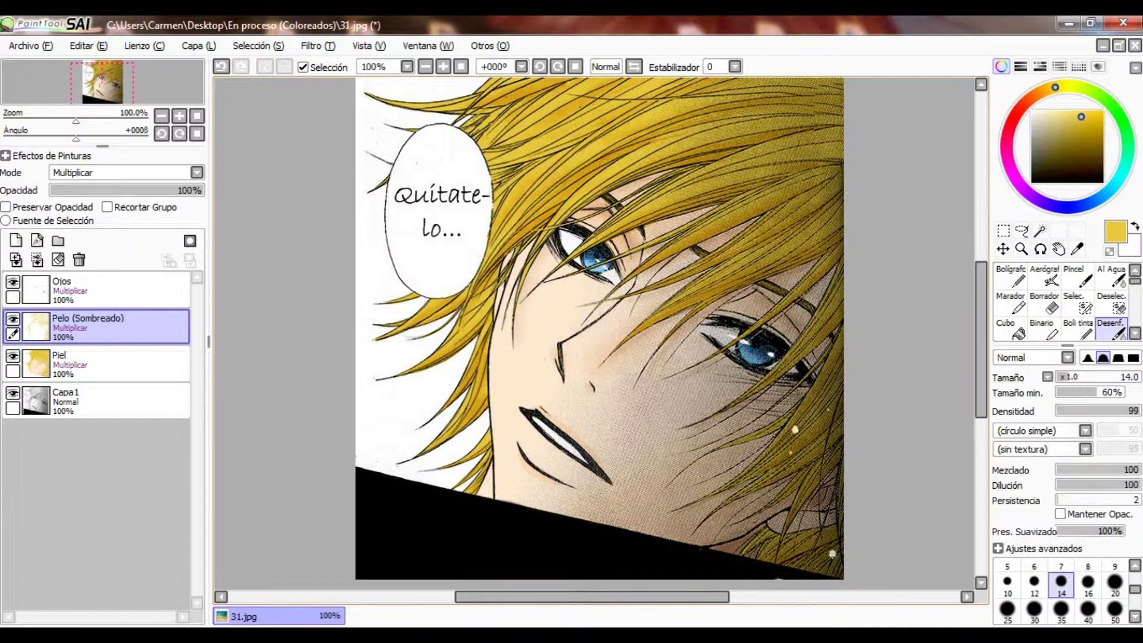
click(1115, 608)
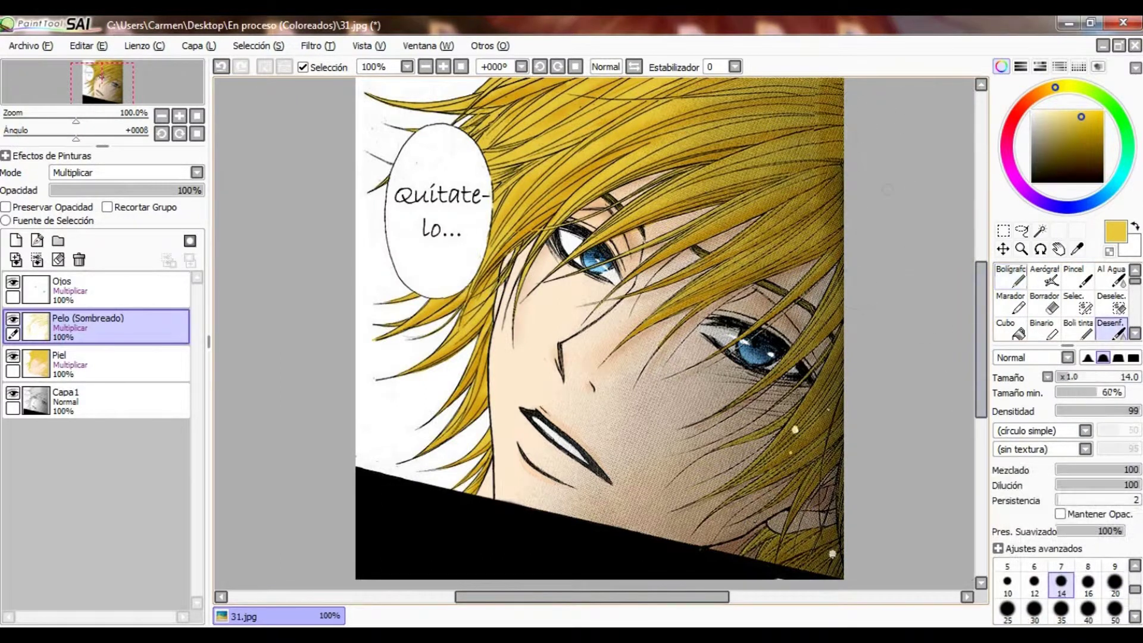
scroll(841, 300, up, 2)
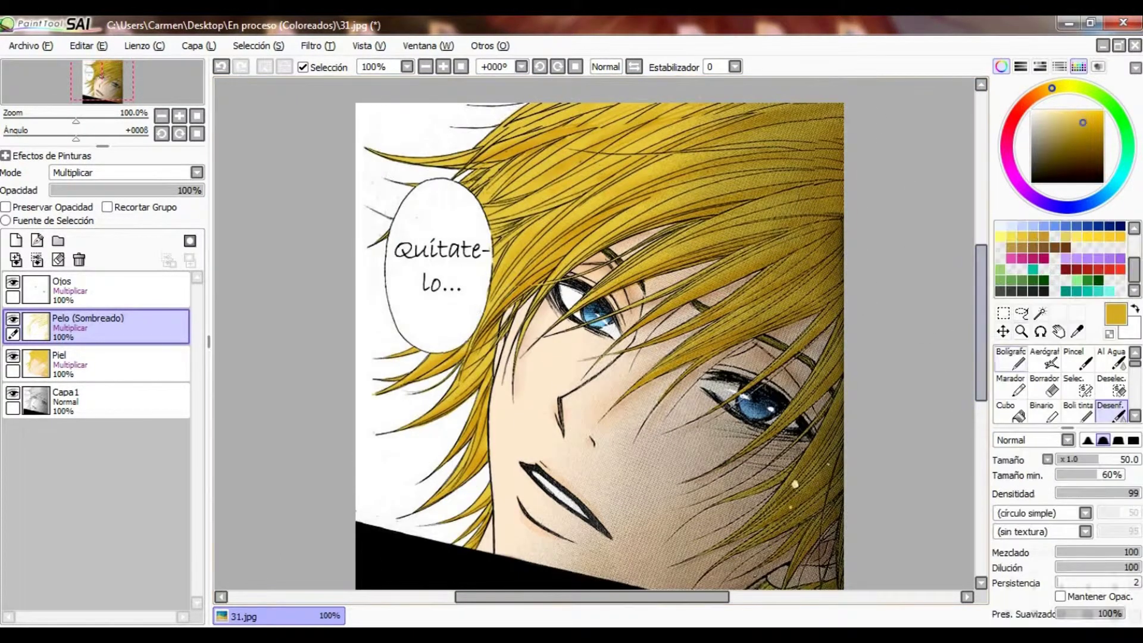
scroll(697, 401, up, 1)
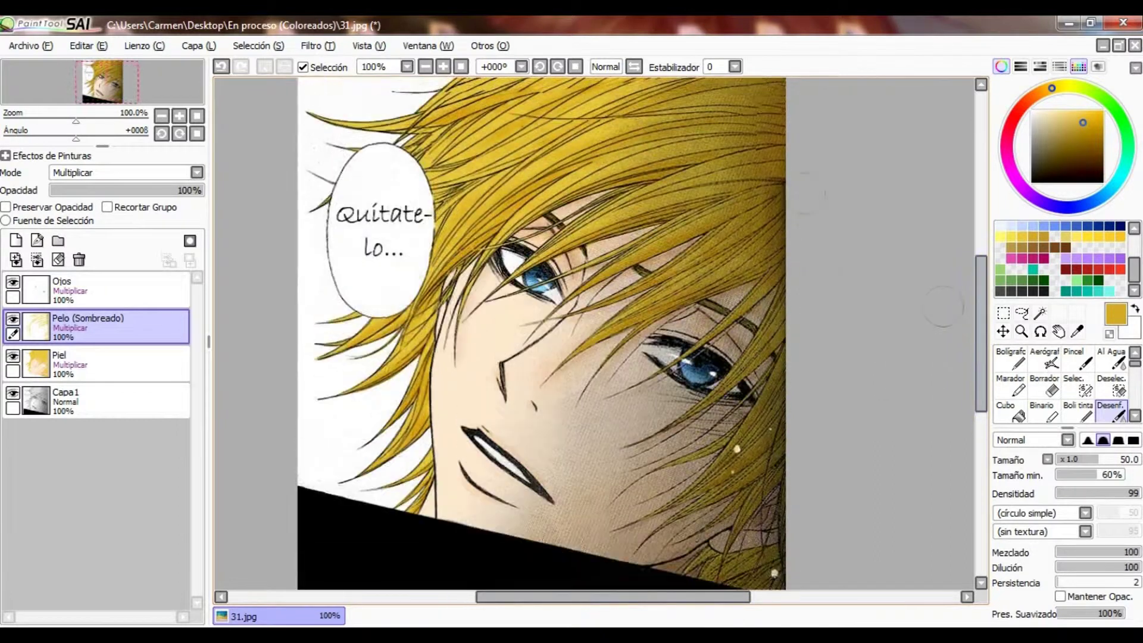
- Add lighter yellow highlights to the hair around the face on the Piel layer with the pen at size 9
key(e)
key(n)
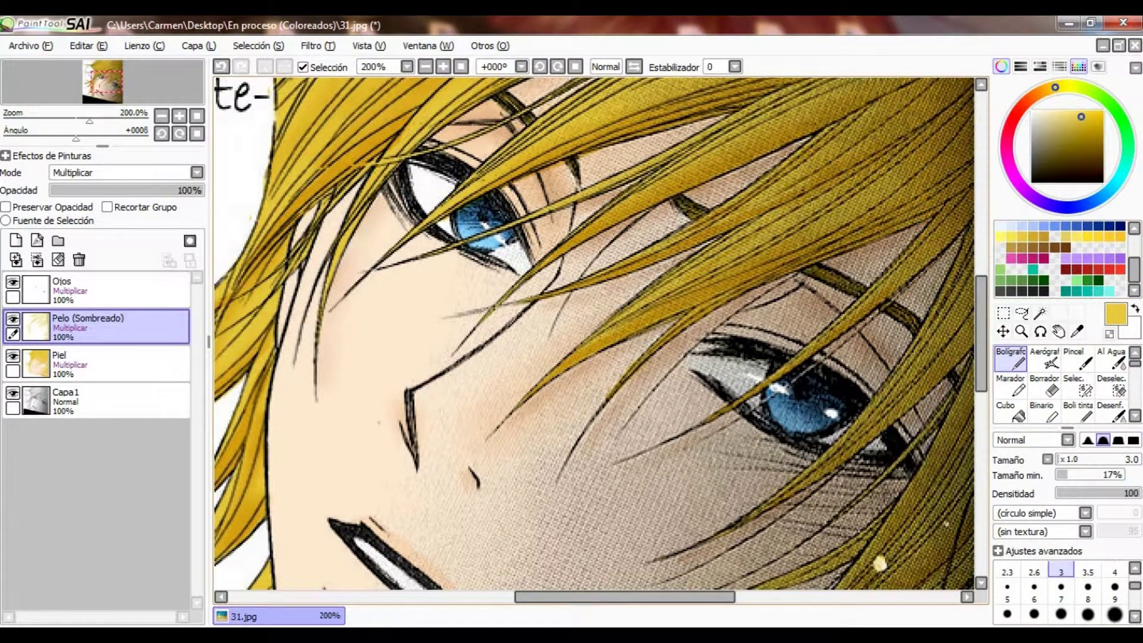
scroll(574, 170, down, 2)
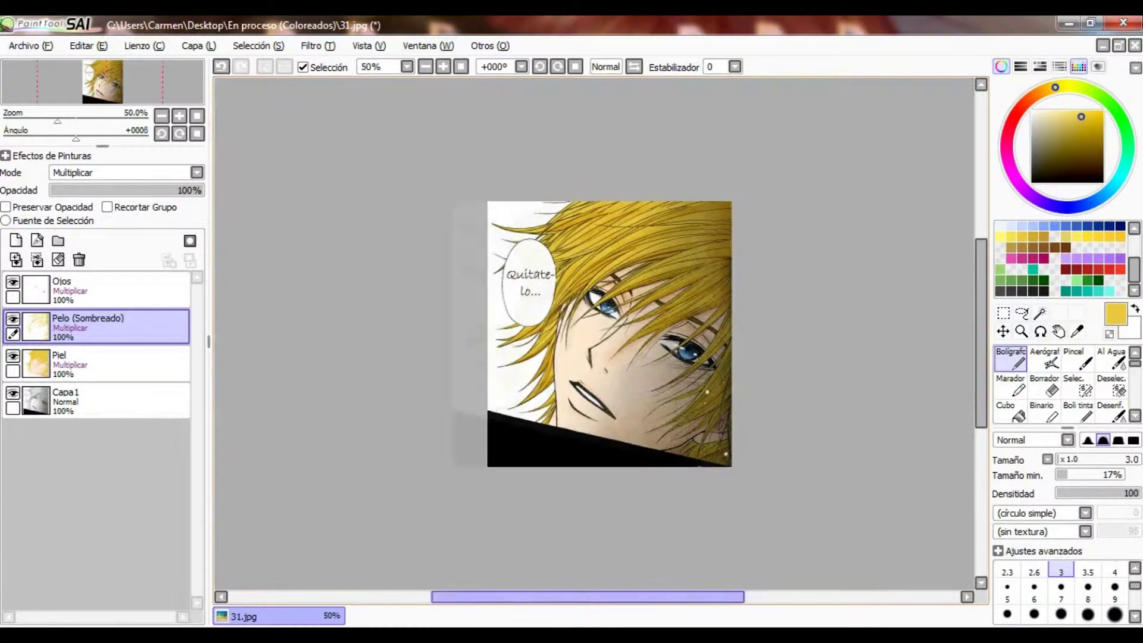
scroll(573, 170, up, 1)
click(1115, 595)
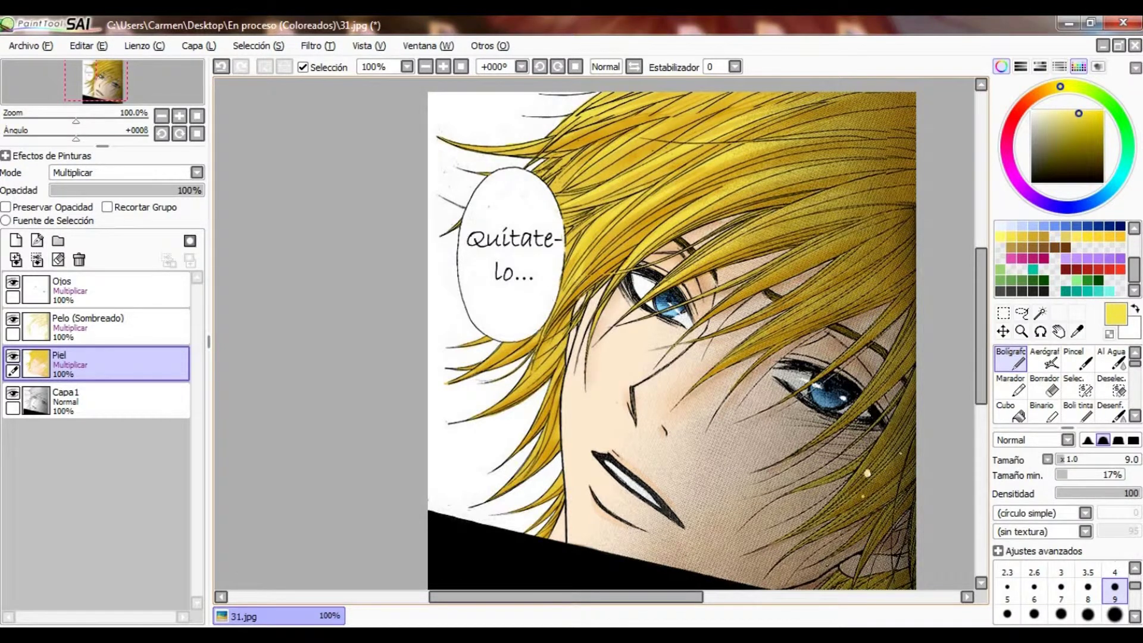
scroll(798, 322, up, 1)
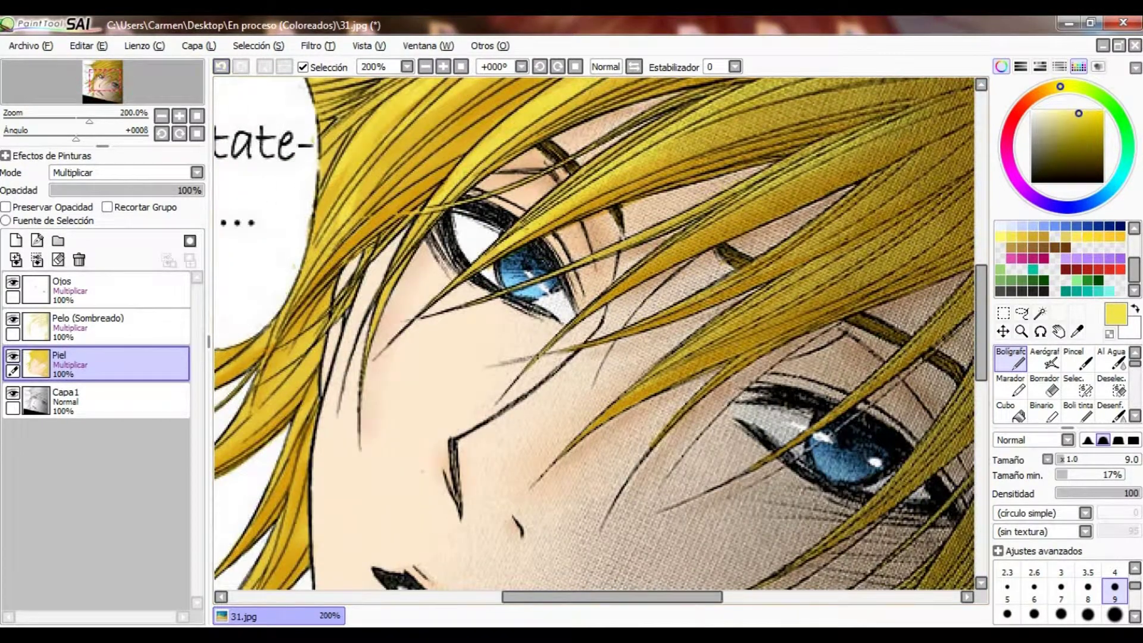
scroll(758, 472, down, 2)
scroll(739, 488, up, 2)
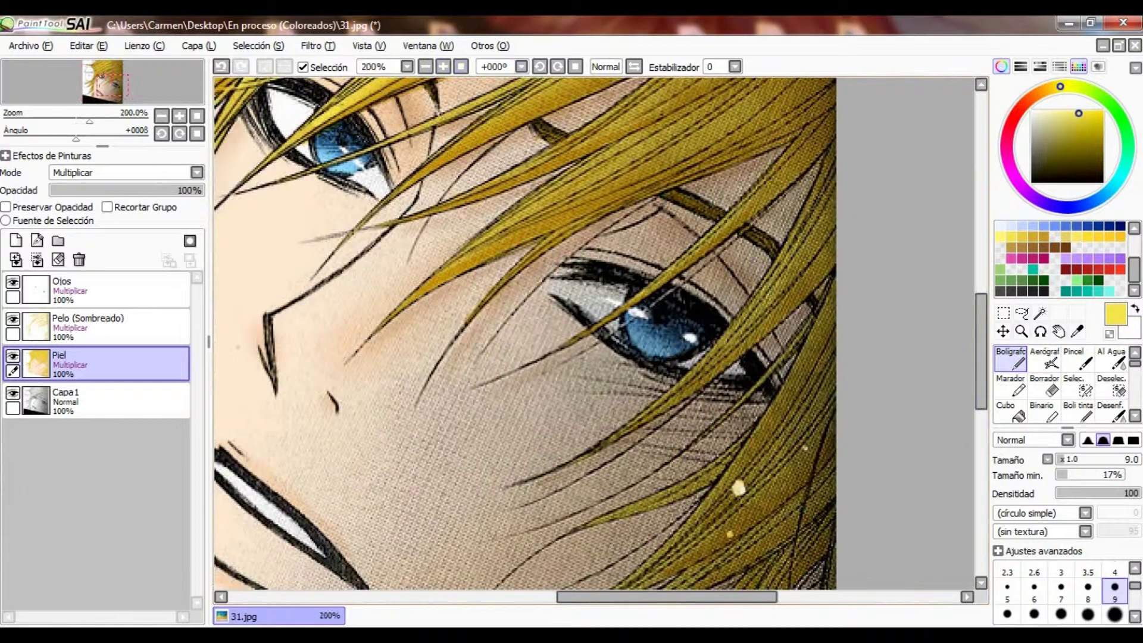
- Check the strands beside the shaded eye on Pelo (Sombreado), then return to Piel with the pen in light yellow
click(119, 327)
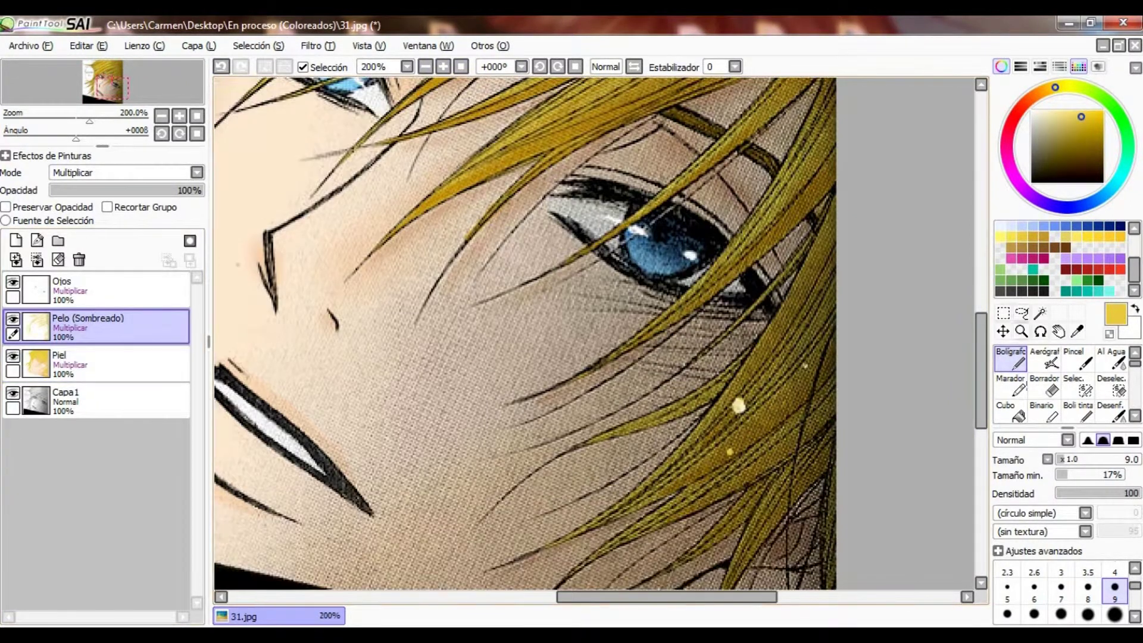
scroll(524, 334, down, 2)
click(1111, 411)
click(1079, 66)
click(1011, 360)
click(119, 364)
scroll(524, 333, down, 2)
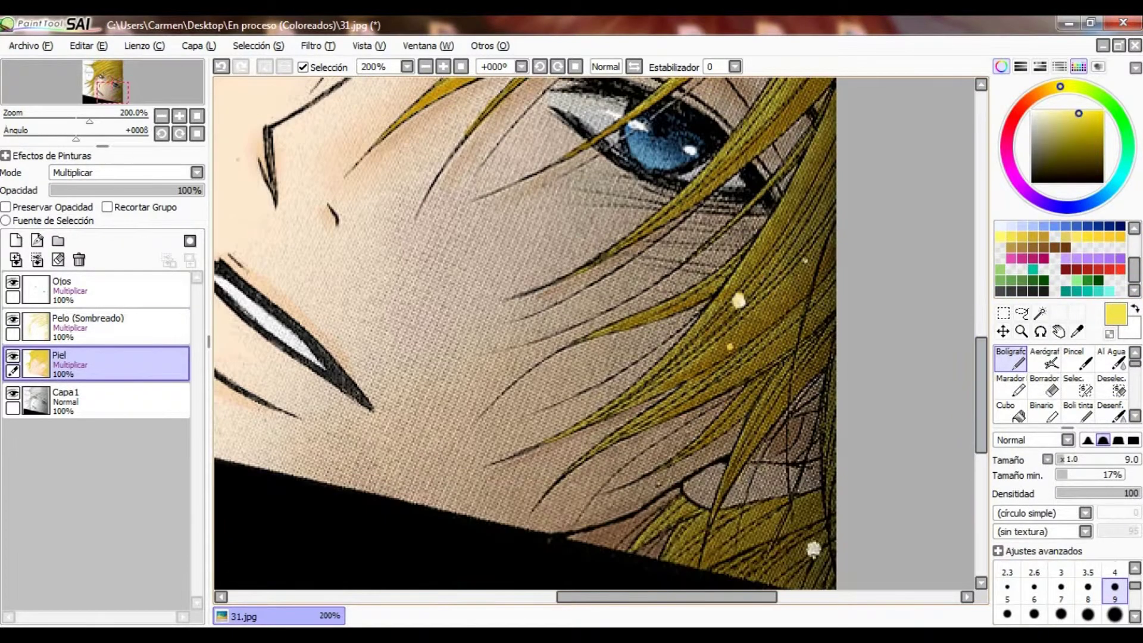
- Examine the hair highlights over the crown, around the speech bubble and along the strands beside the cheek and jaw
scroll(596, 334, down, 4)
scroll(595, 333, up, 4)
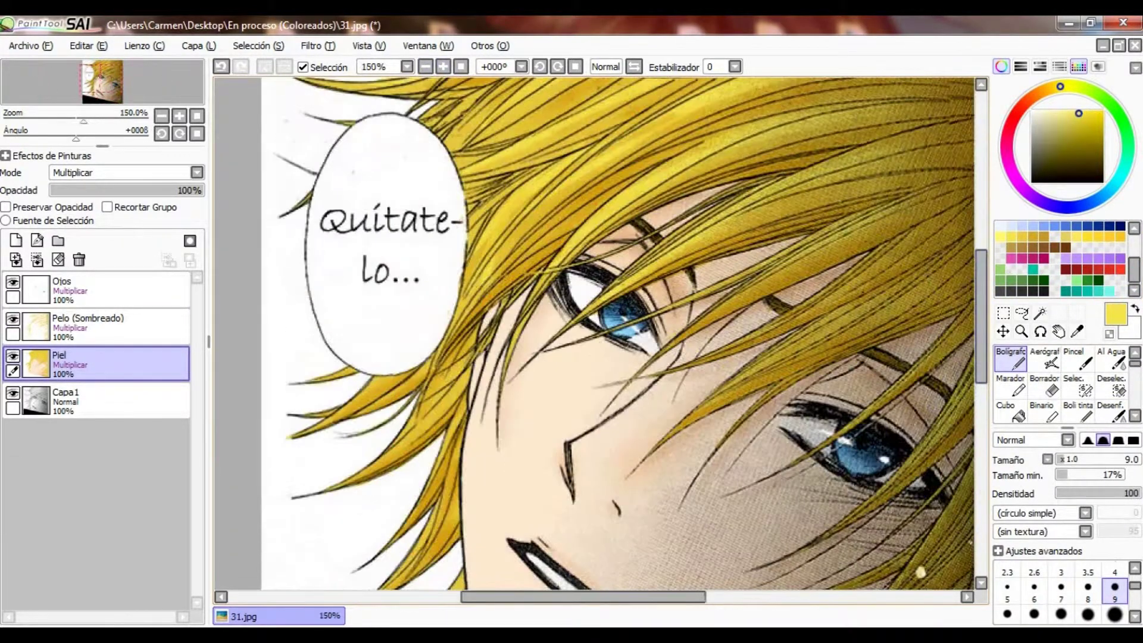
scroll(596, 334, right, 1)
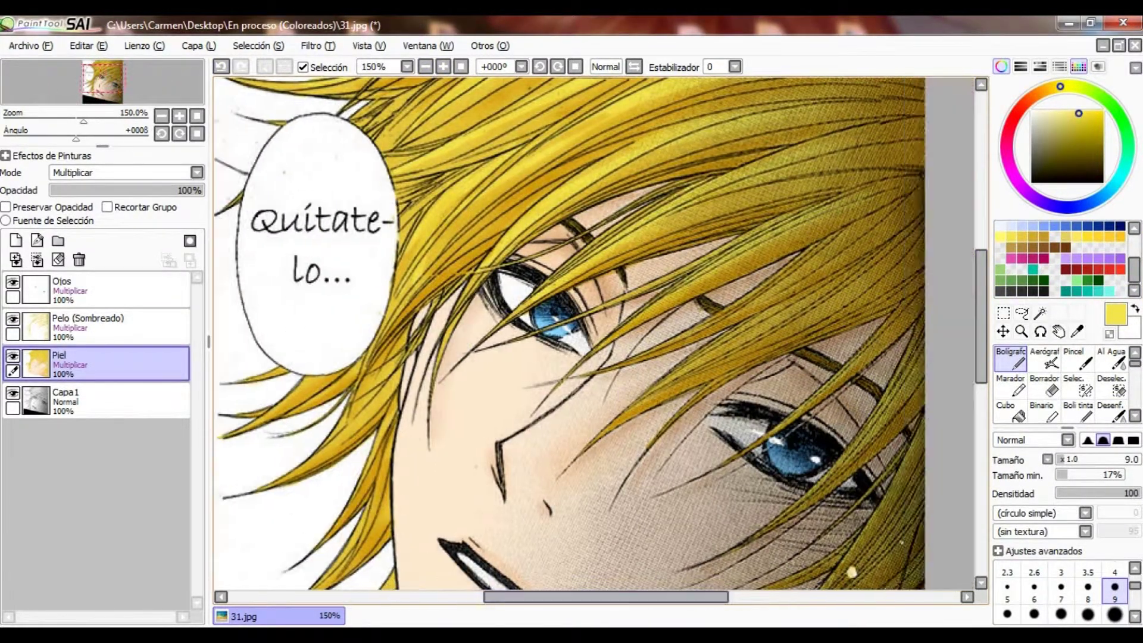
scroll(596, 333, up, 3)
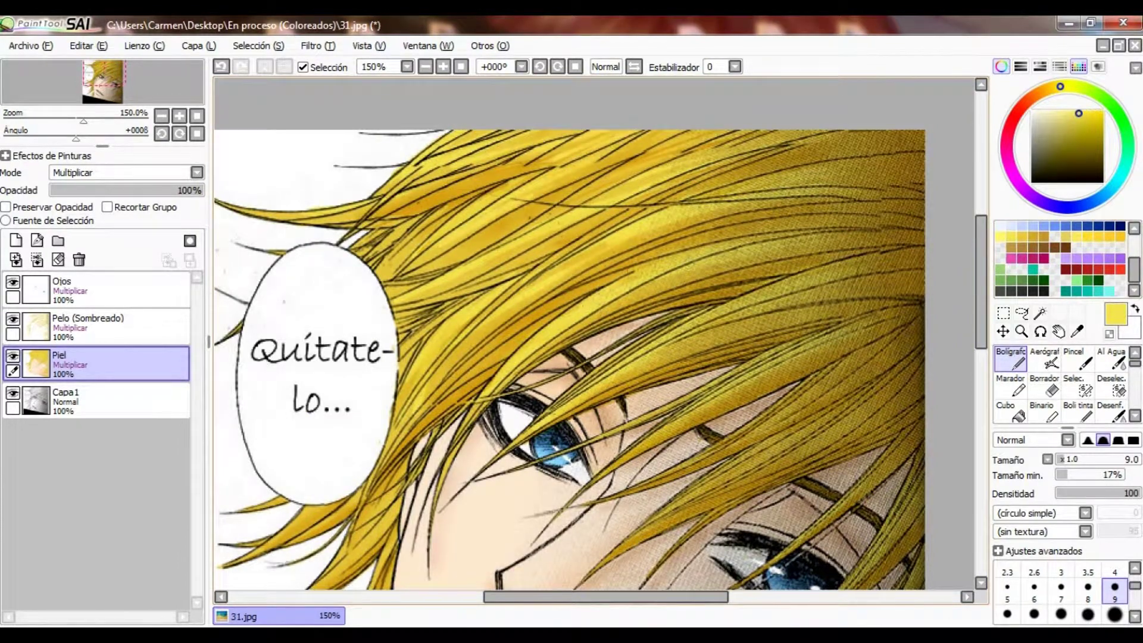
scroll(595, 333, left, 2)
scroll(595, 334, down, 2)
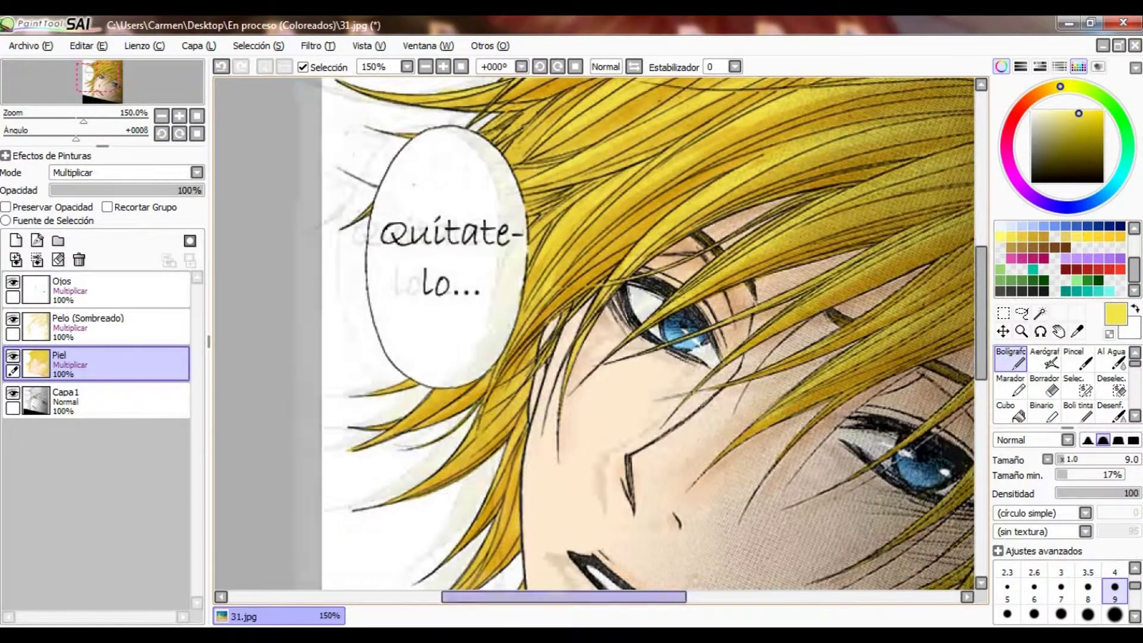
scroll(595, 334, right, 2)
scroll(596, 333, left, 3)
scroll(595, 334, down, 2)
scroll(595, 333, left, 1)
scroll(596, 333, up, 3)
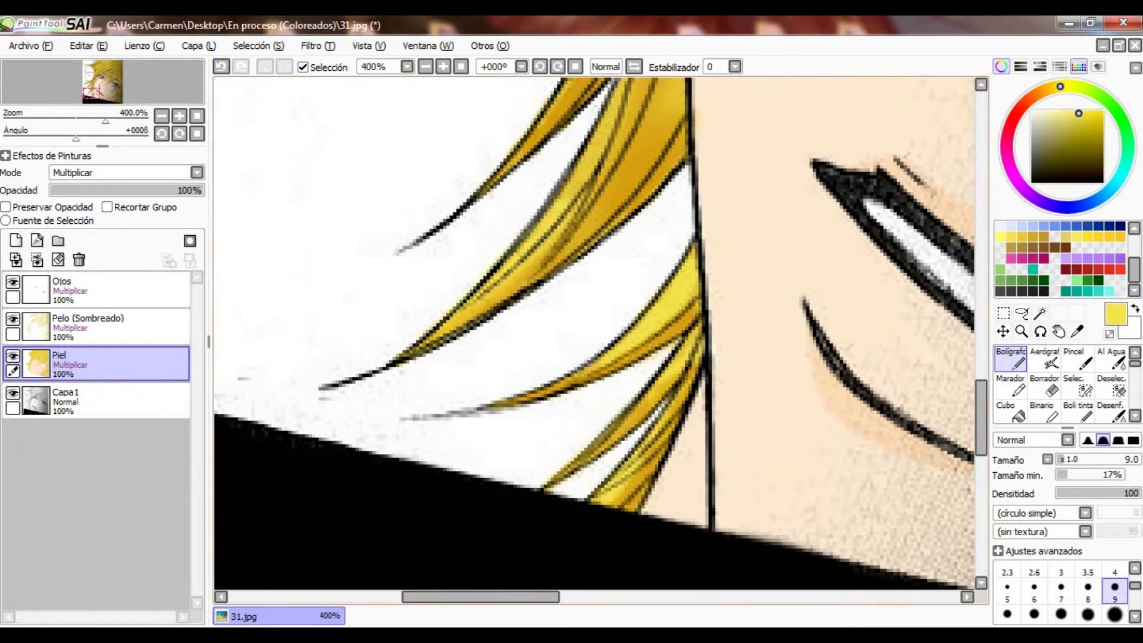
scroll(427, 308, up, 3)
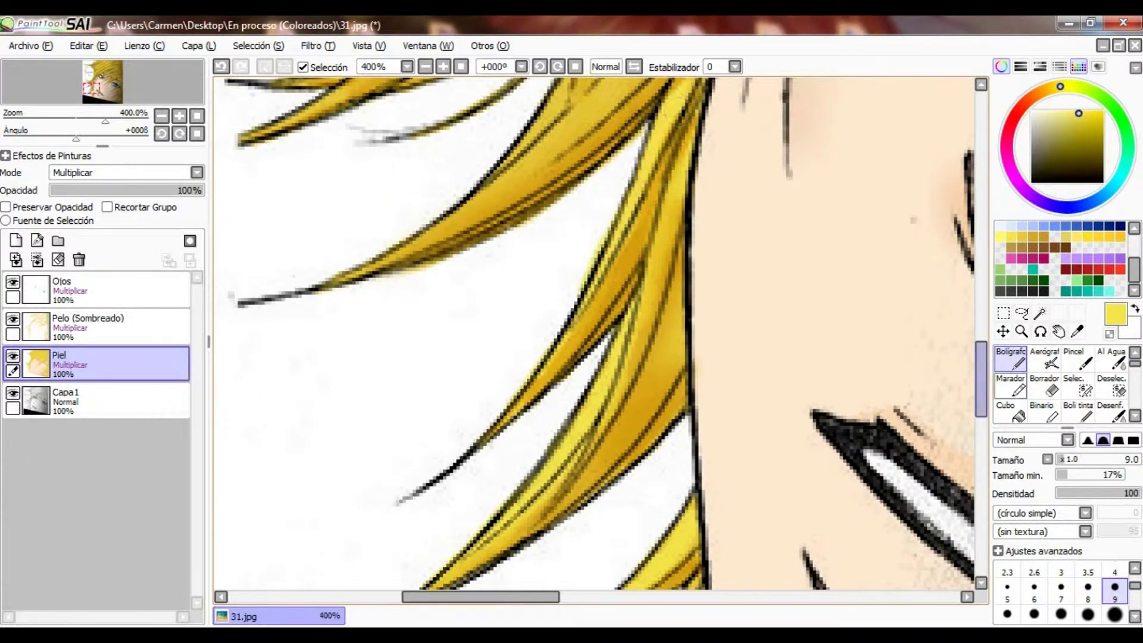
scroll(459, 401, up, 4)
key(e)
key(n)
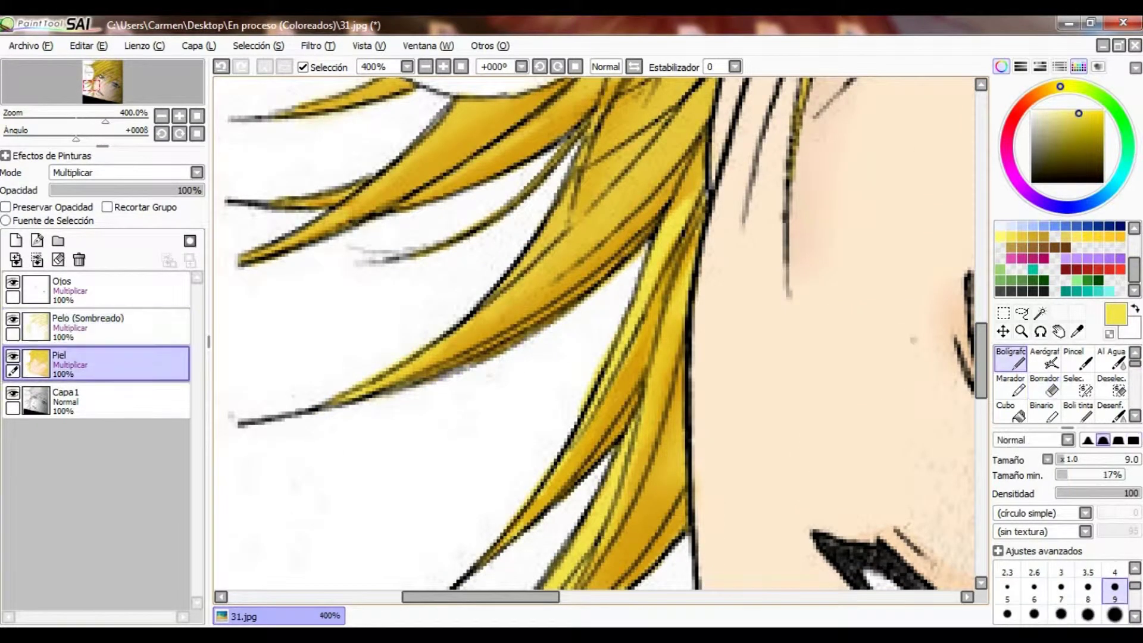
scroll(459, 400, up, 3)
key(minus)
key(minus)
key(minus)
key(minus)
key(minus)
key(minus)
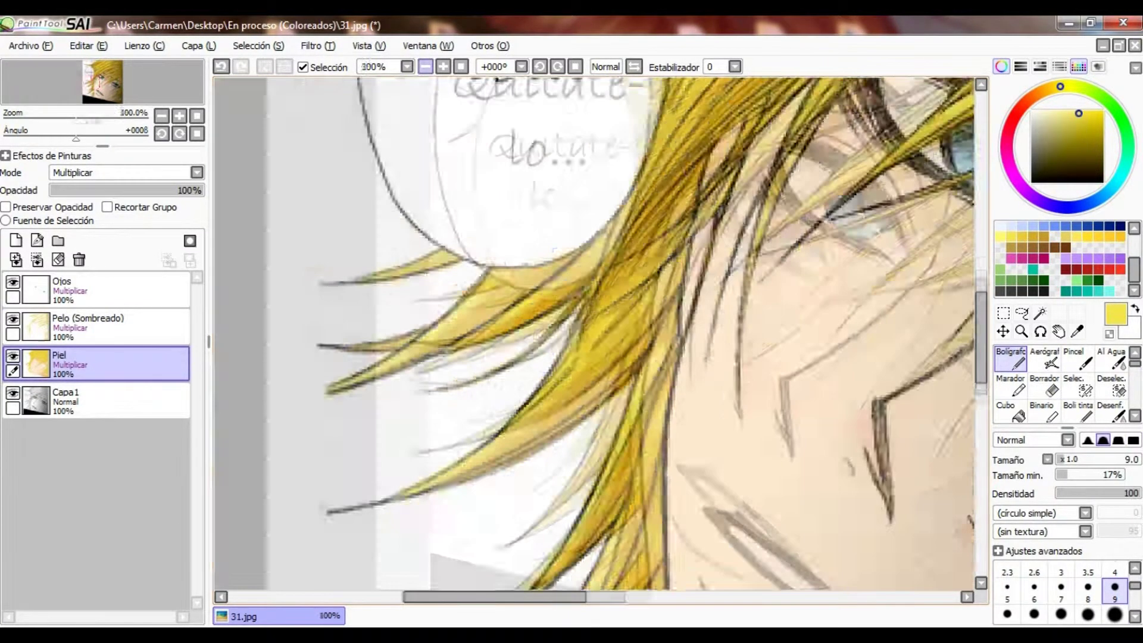
- Brighten the hair with a paler yellow on the Piel layer and smooth it with the blending brush at size 12
key(bracketright)
key(bracketright)
key(bracketright)
key(ctrl+z)
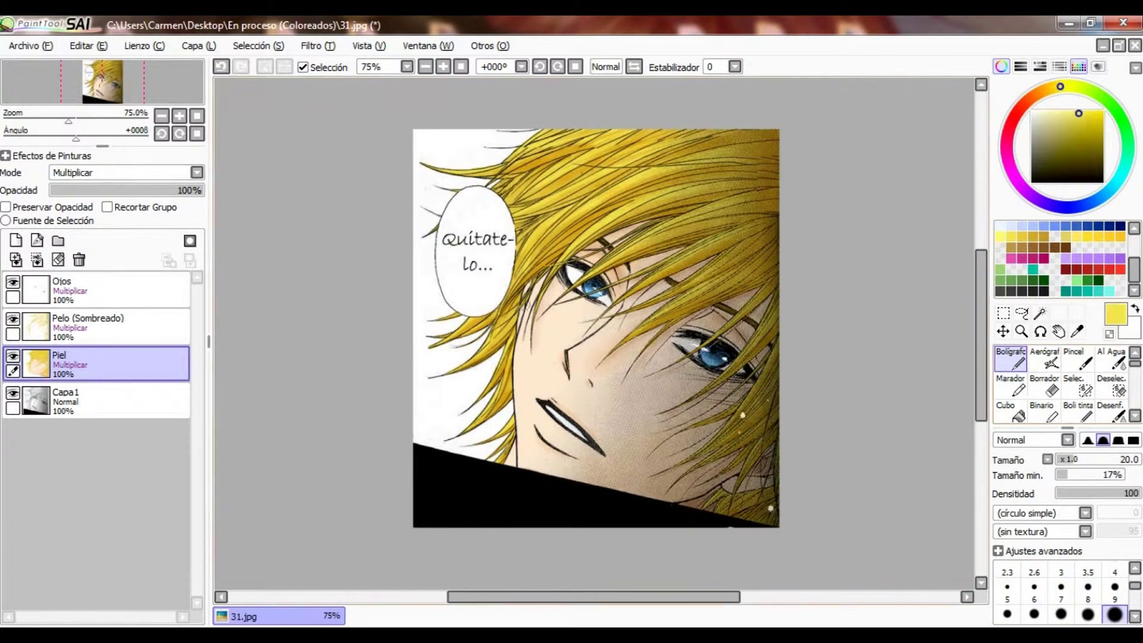
key(b)
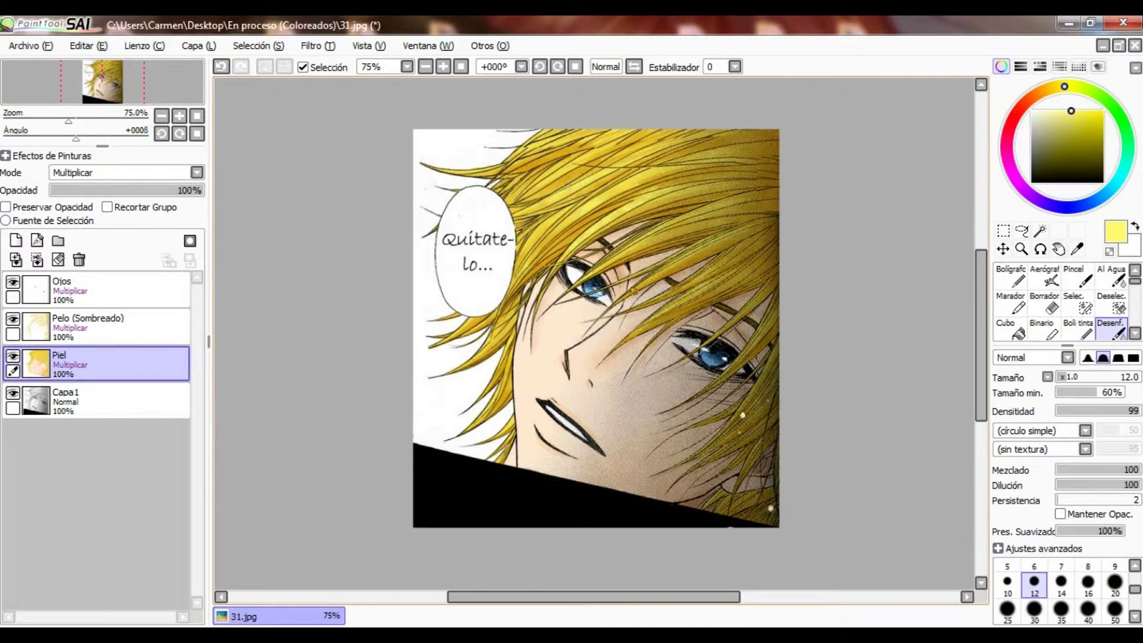
key(plus)
key(plus)
key(plus)
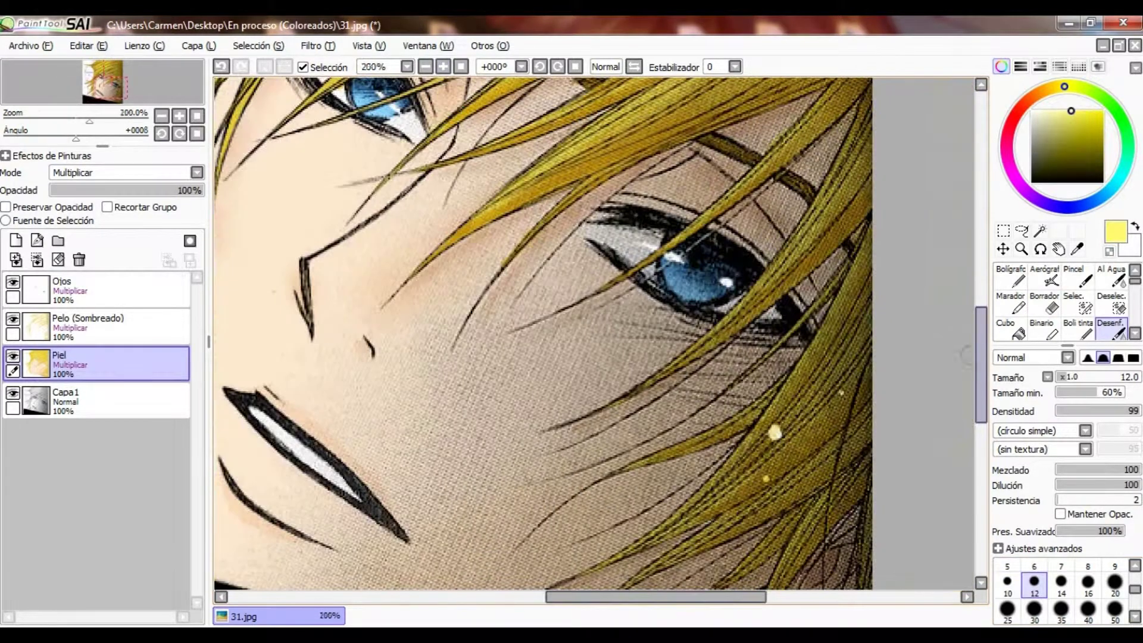
- Try tinting the inside of the mouth pink on the Ojos layer with the pen at size 20
scroll(595, 333, left, 3)
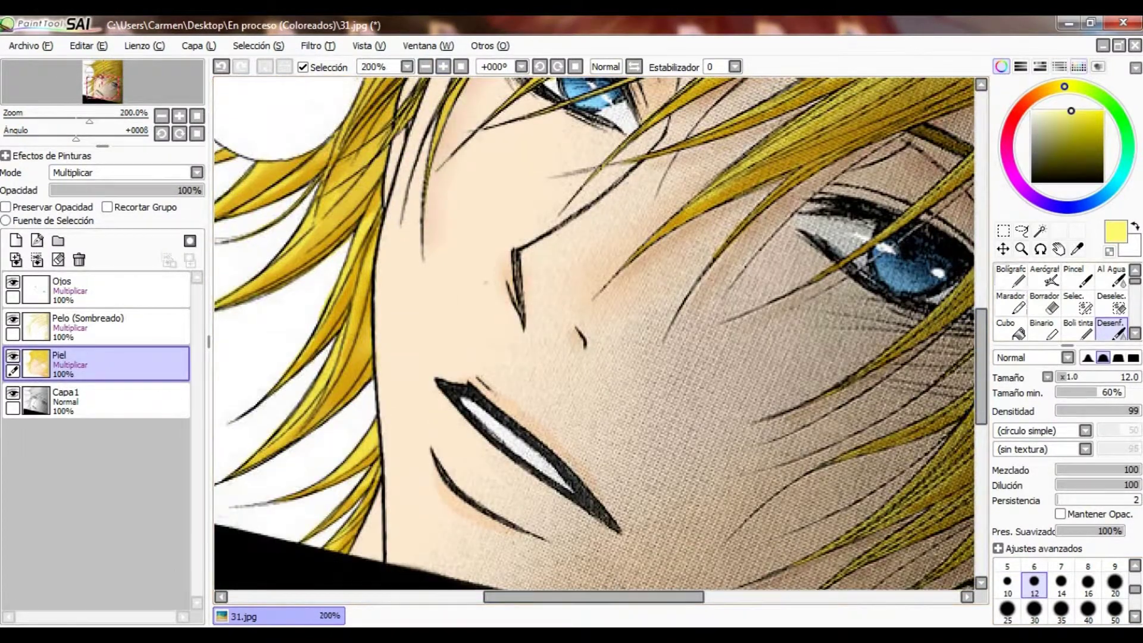
click(1079, 67)
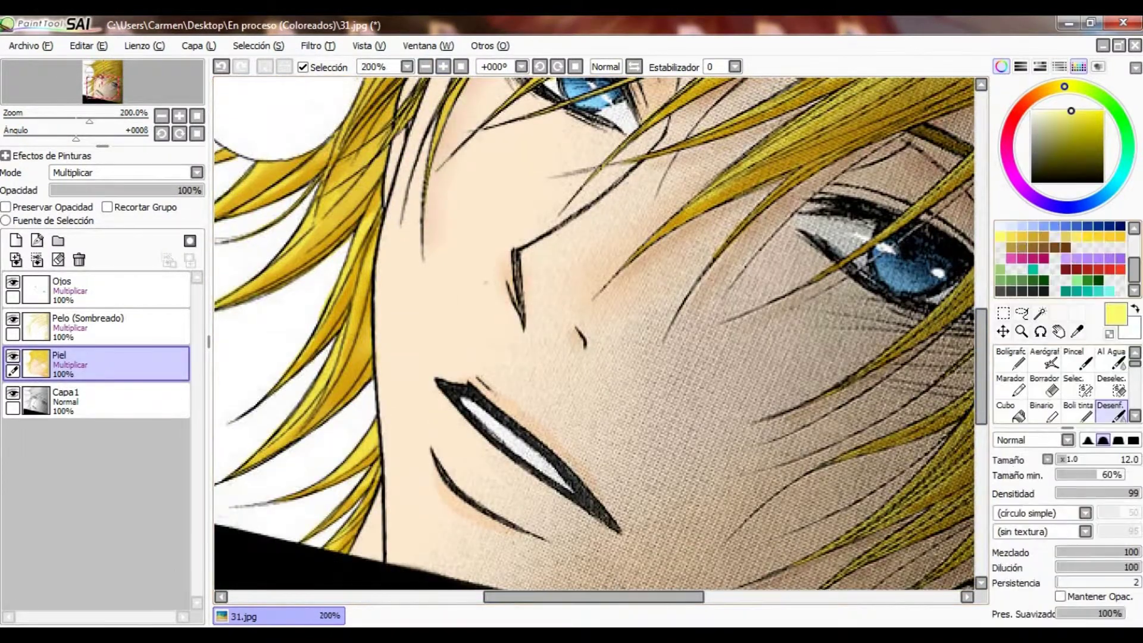
click(1047, 111)
click(1010, 359)
click(95, 290)
drag(470, 405, 566, 485)
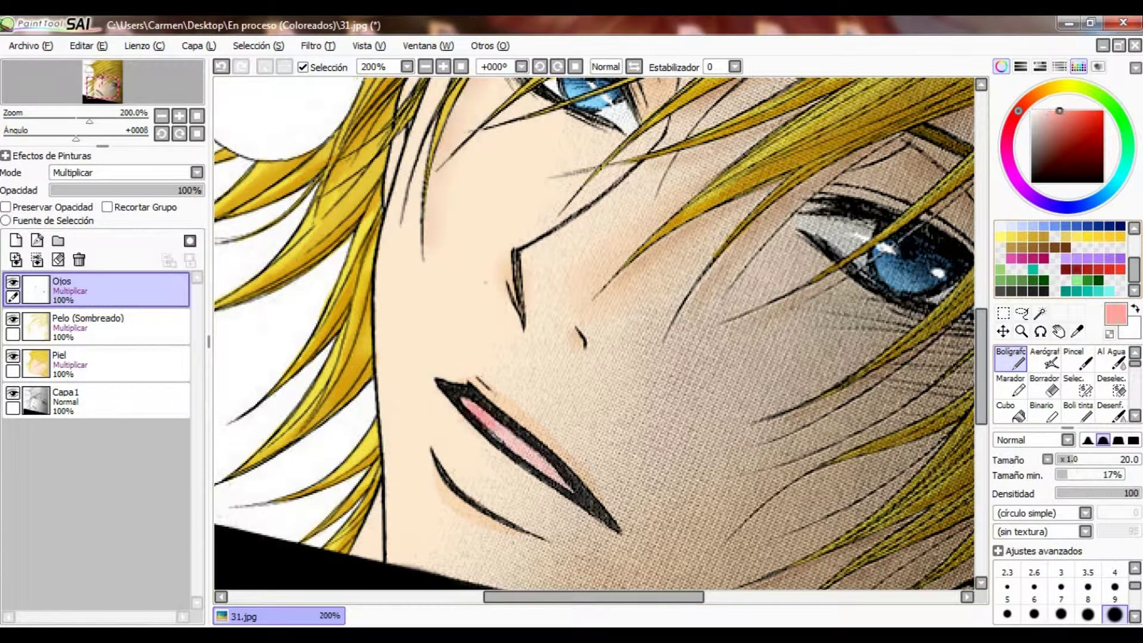
drag(471, 411, 566, 485)
key(ctrl+z)
key(ctrl+z)
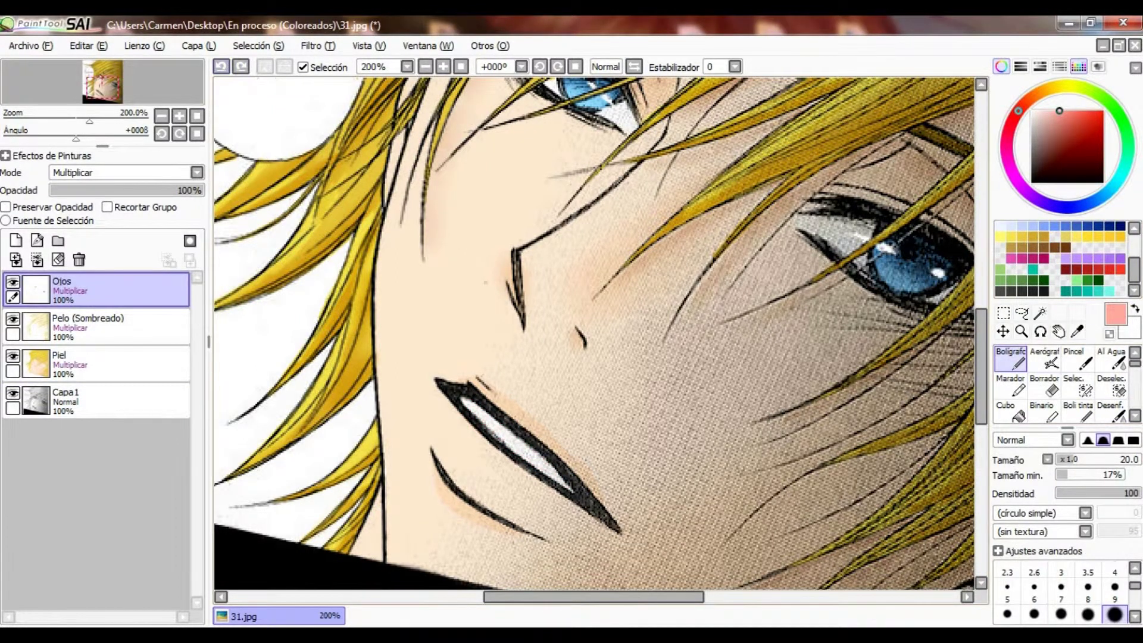
- Shade the white of the eye nearest the speech bubble grey with the pen at size 5, and undo the last strokes
scroll(1060, 259, up, 3)
click(1108, 248)
click(1111, 411)
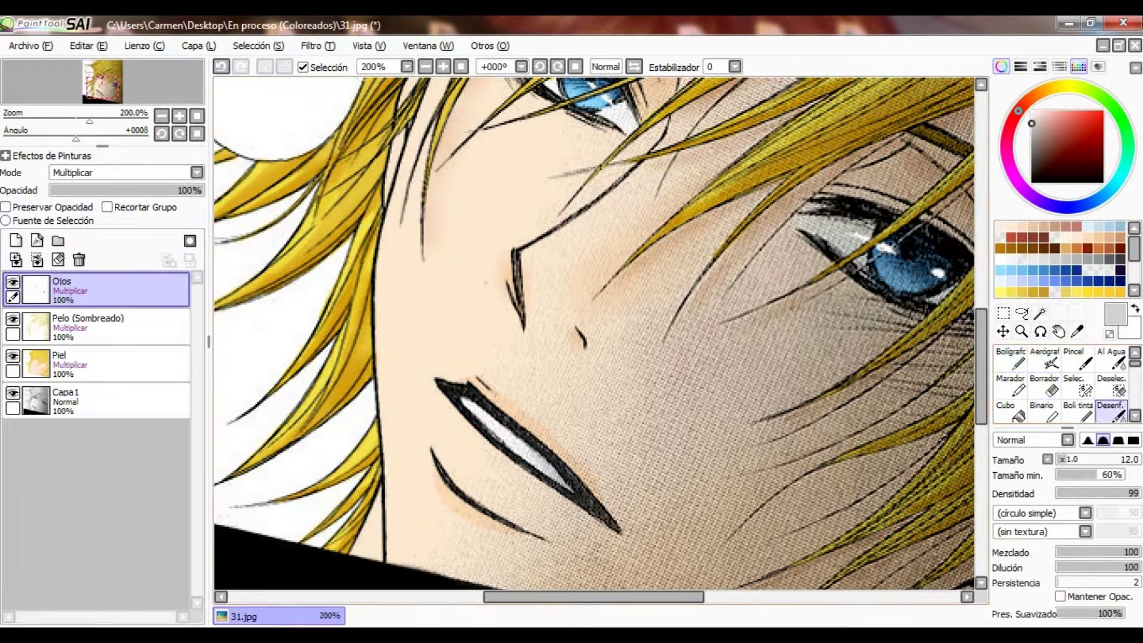
scroll(595, 333, down, 3)
scroll(594, 333, up, 4)
key(n)
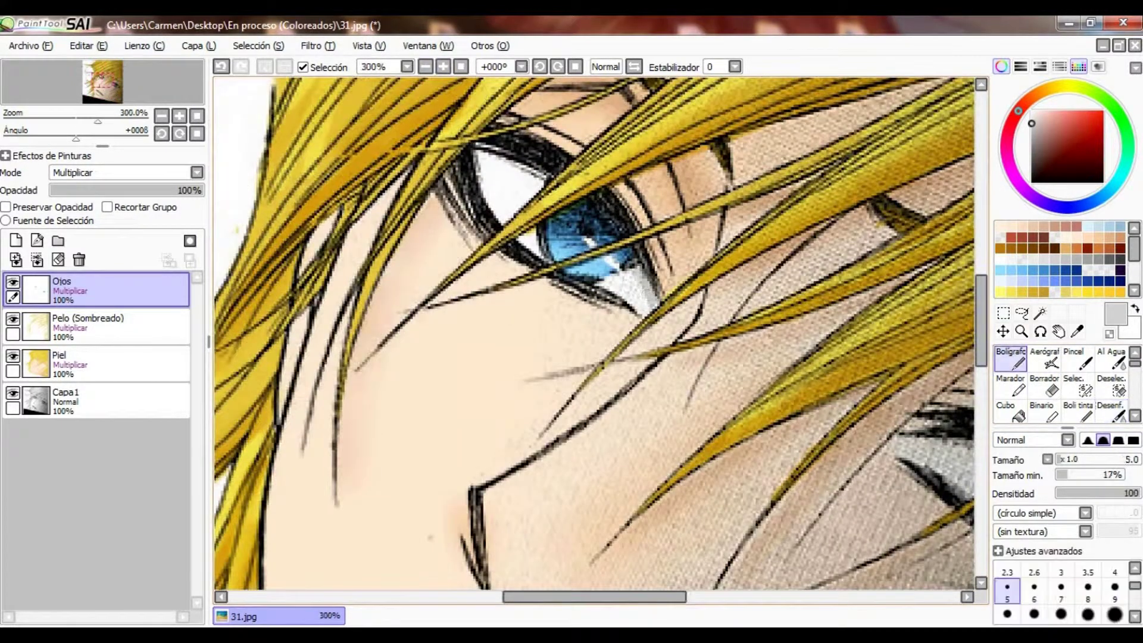
drag(551, 154, 506, 220)
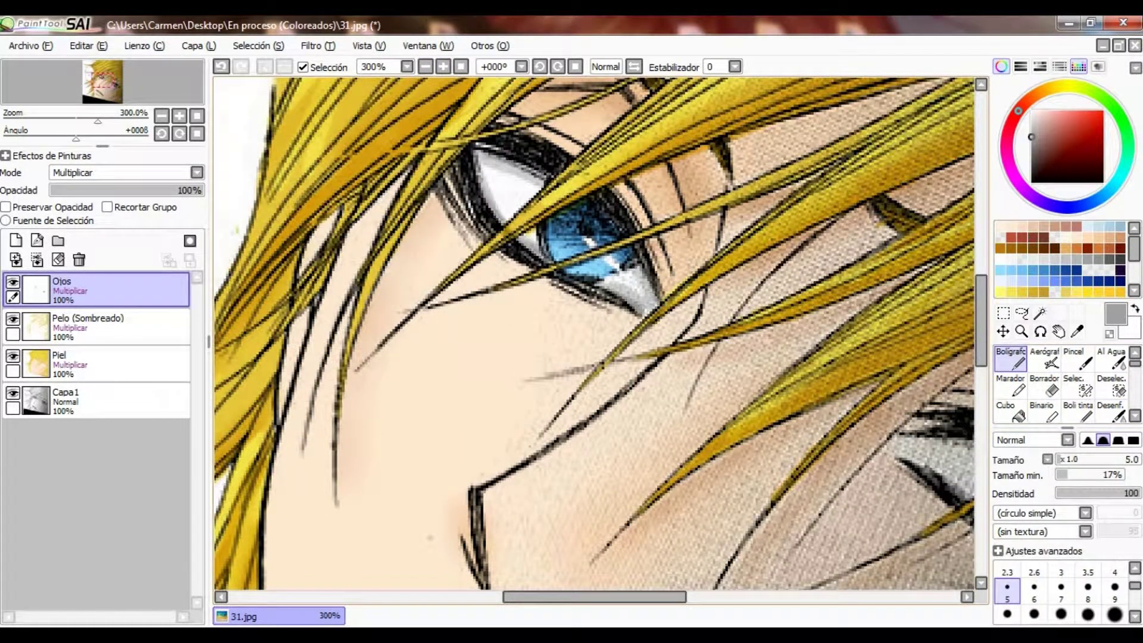
key(b)
key(ctrl+z)
key(ctrl+z)
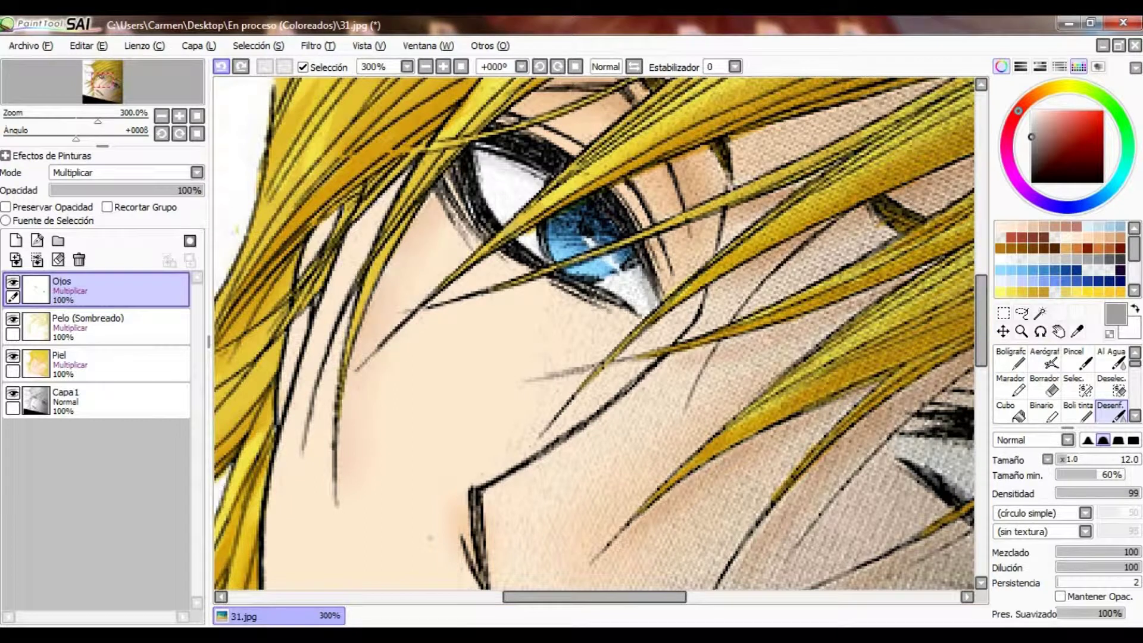
- Add a new layer above Ojos and set its blending mode to Multiplicar
key(minus)
key(minus)
key(minus)
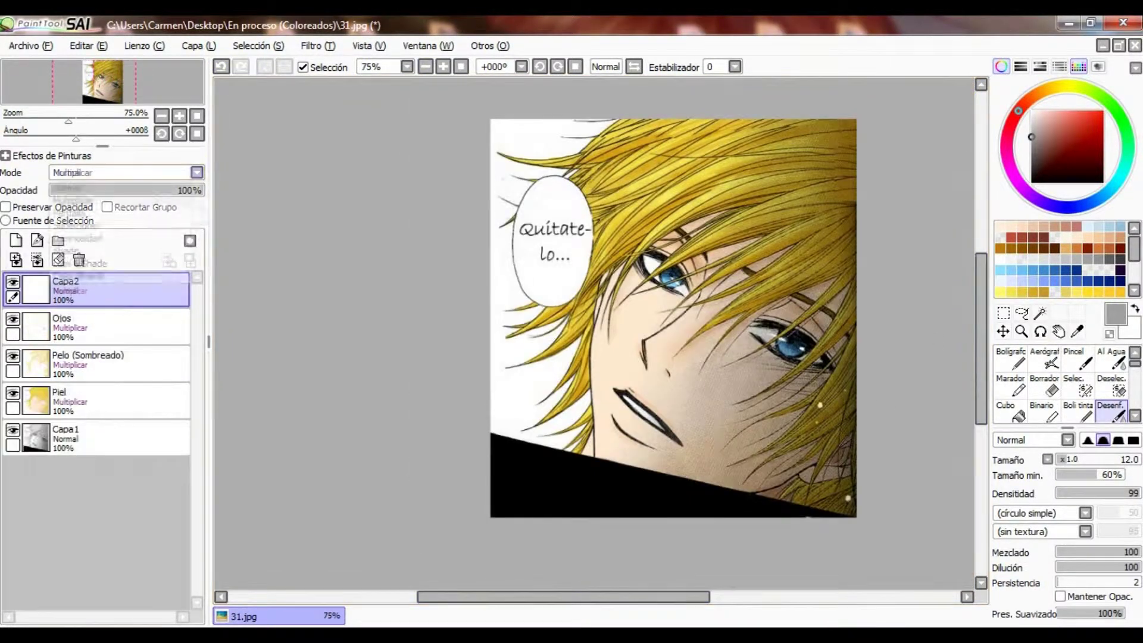
- Try painting the white background around the speech bubble orange on Capa2 with the pen at size 20
key(n)
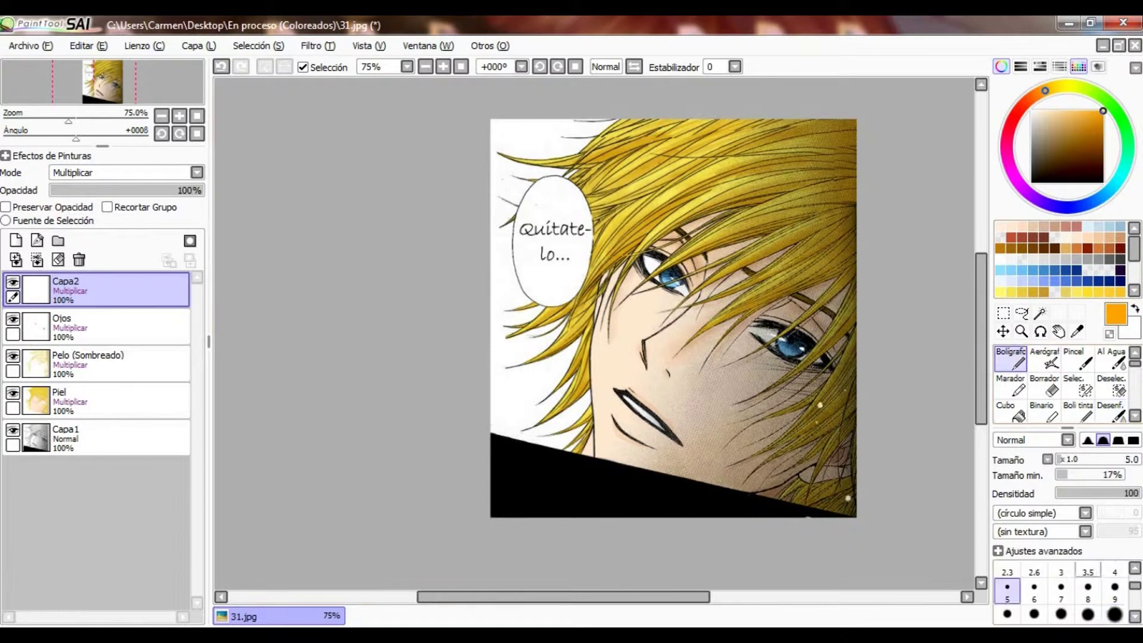
click(1115, 614)
mouse_move(506, 125)
mouse_down()
mouse_move(478, 125)
mouse_move(573, 118)
mouse_move(517, 156)
mouse_move(488, 351)
mouse_move(506, 428)
mouse_move(490, 398)
mouse_move(579, 344)
mouse_up()
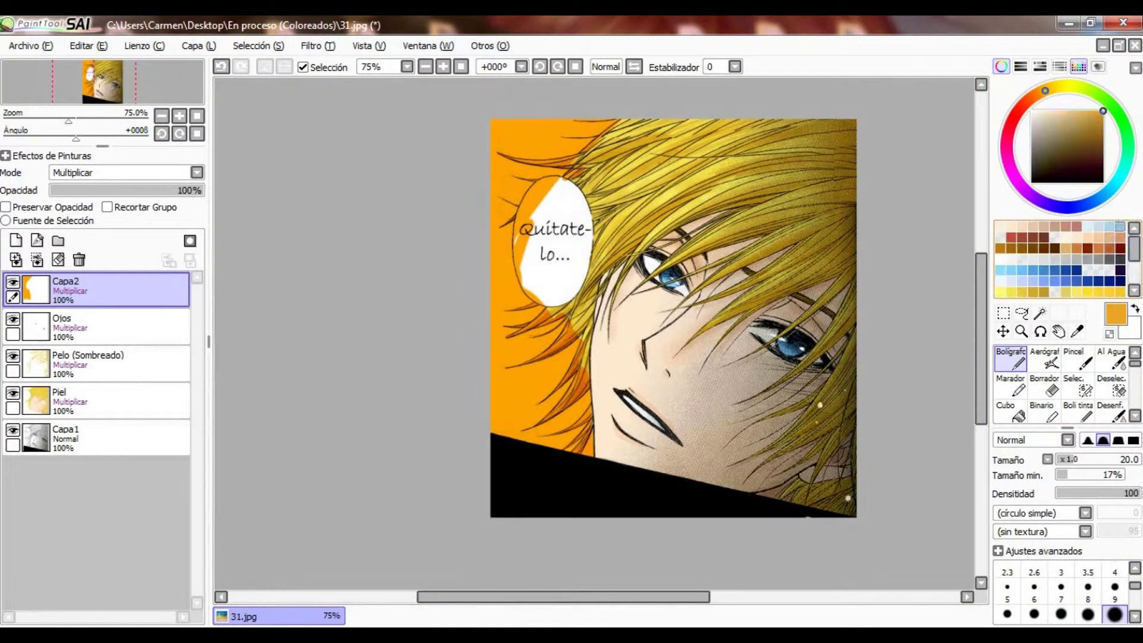
- Try filling the background with a greyish light blue using the paint bucket, and undo the background colouring on Capa2
click(1011, 270)
click(1010, 411)
click(512, 357)
double_click(221, 67)
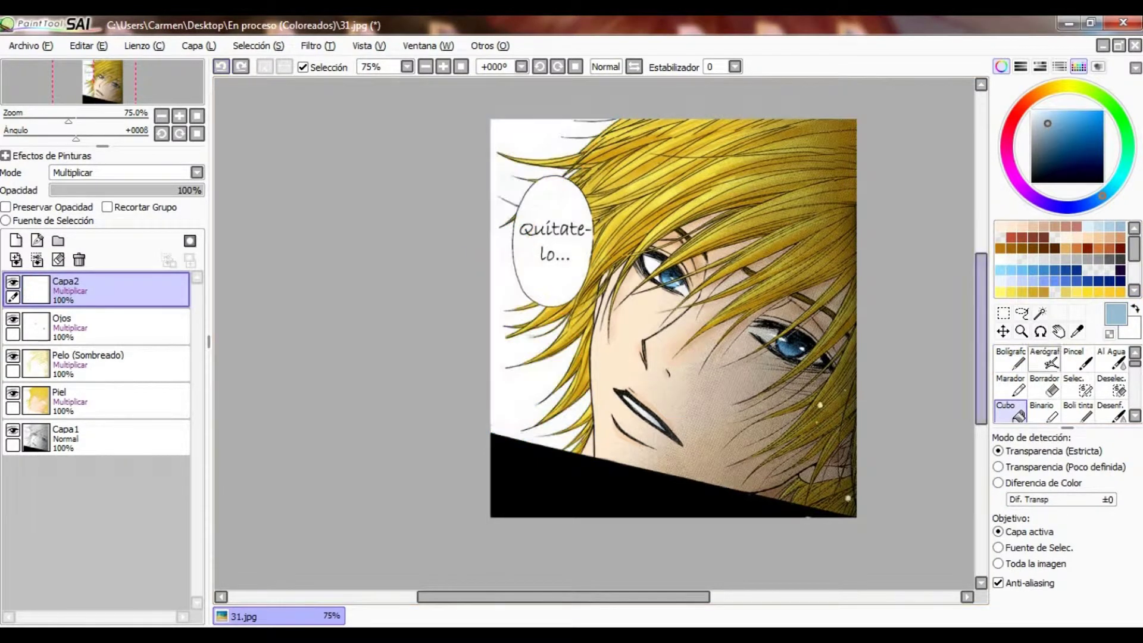
- Paint the background around the speech bubble on Capa2 in light blue tones with the pen at size 50, lightening towards the black band
click(1012, 360)
mouse_move(500, 125)
mouse_down()
mouse_move(518, 155)
mouse_move(486, 207)
mouse_move(572, 172)
mouse_up()
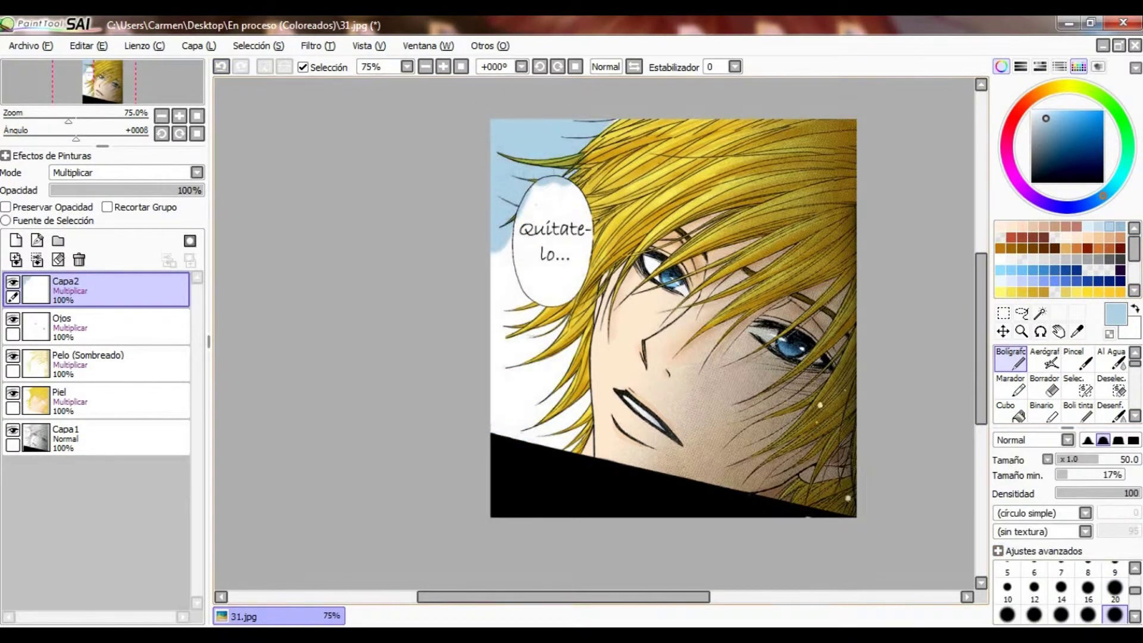
drag(507, 238, 500, 340)
mouse_move(501, 297)
mouse_down()
mouse_move(566, 363)
mouse_move(545, 386)
mouse_up()
alt+click(512, 357)
- Blend the background's light blue tones into a smooth gradient with the blur brush
click(1111, 411)
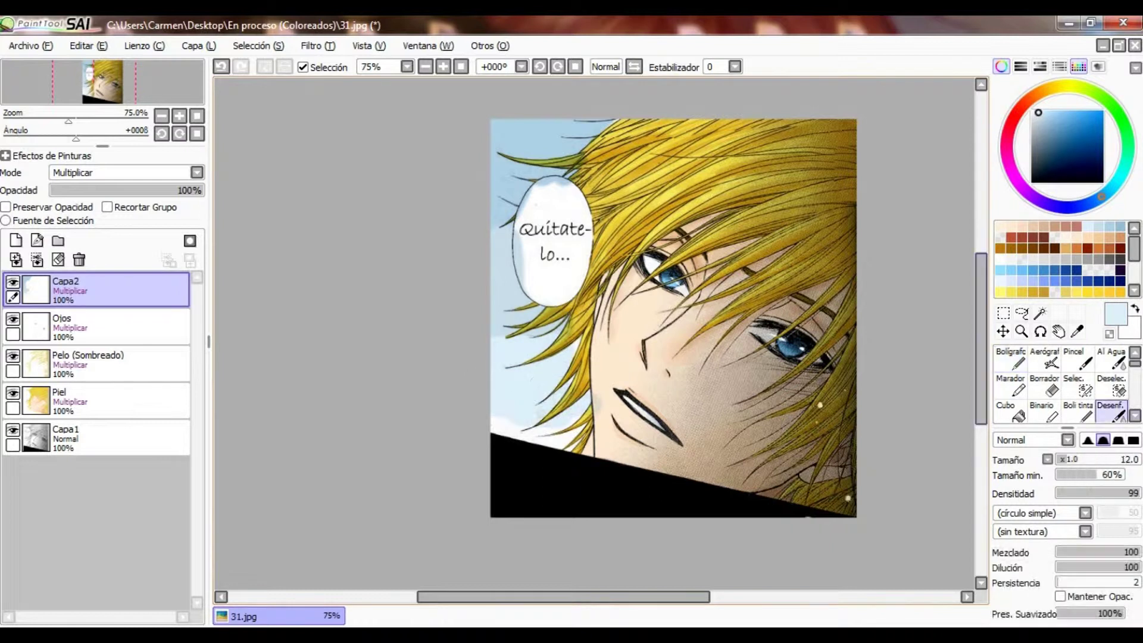
click(1079, 67)
drag(685, 596, 670, 597)
- Erase the blue paint inside the speech bubble with the eraser at size 20
key(e)
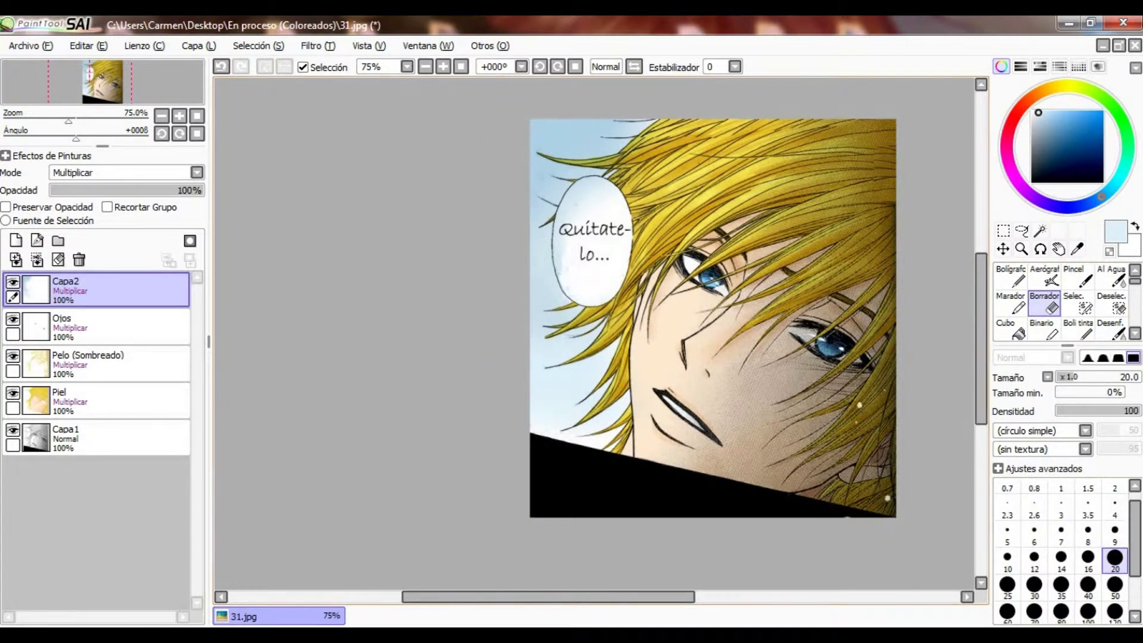
scroll(631, 205, up, 3)
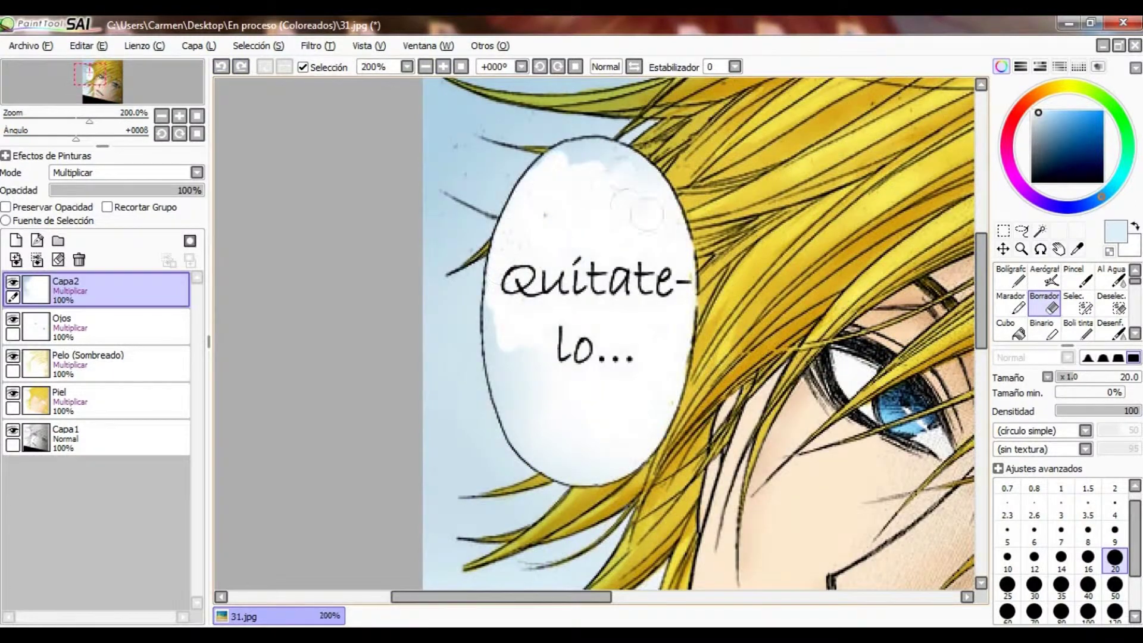
mouse_move(529, 327)
mouse_down()
mouse_move(500, 355)
mouse_move(538, 451)
mouse_up()
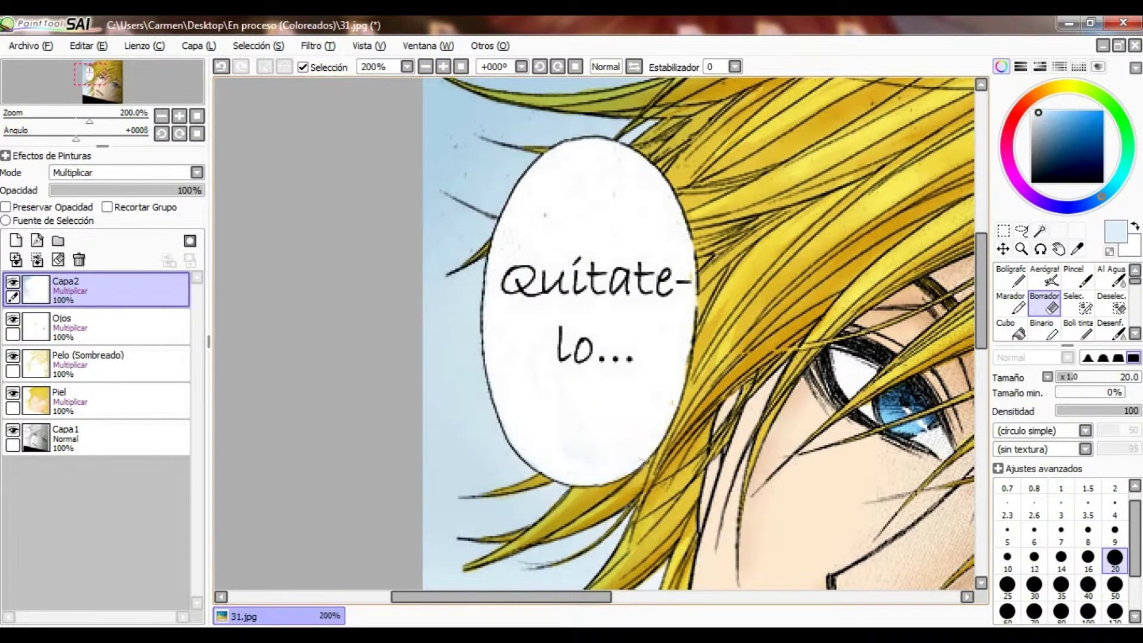
- Shade the speech bubble's inner edge light grey on the Ojos layer with the pen at size 5
click(95, 325)
click(1078, 66)
key(n)
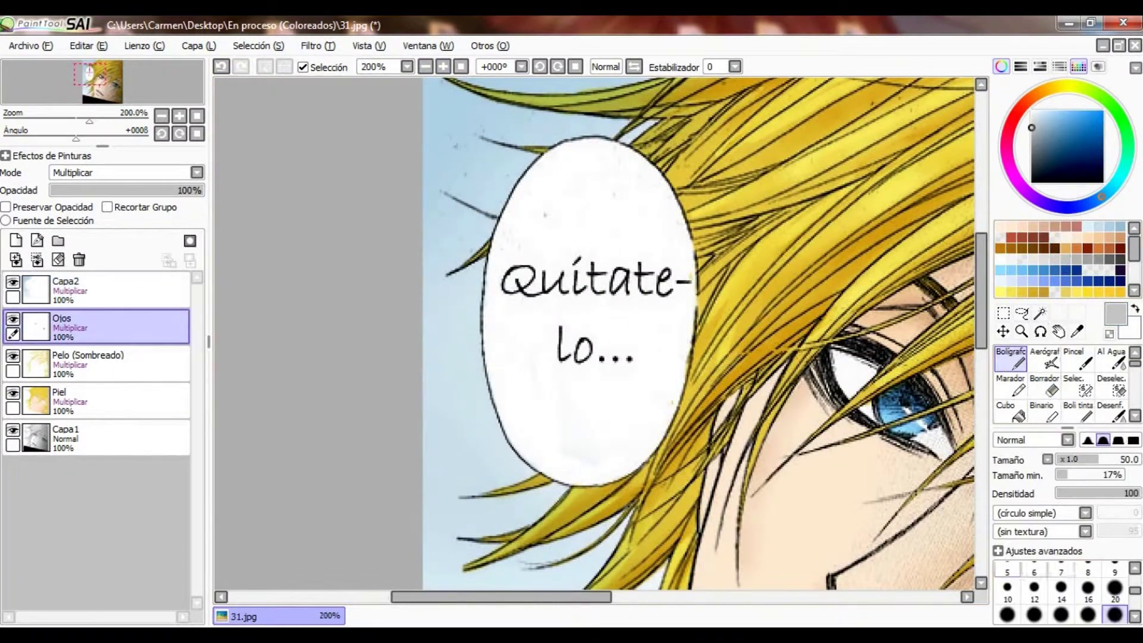
mouse_move(497, 271)
mouse_down()
mouse_move(498, 372)
mouse_move(518, 431)
mouse_up()
key(ctrl+z)
key(ctrl+z)
key(ctrl+z)
mouse_move(595, 146)
mouse_down()
mouse_move(685, 214)
mouse_move(638, 451)
mouse_up()
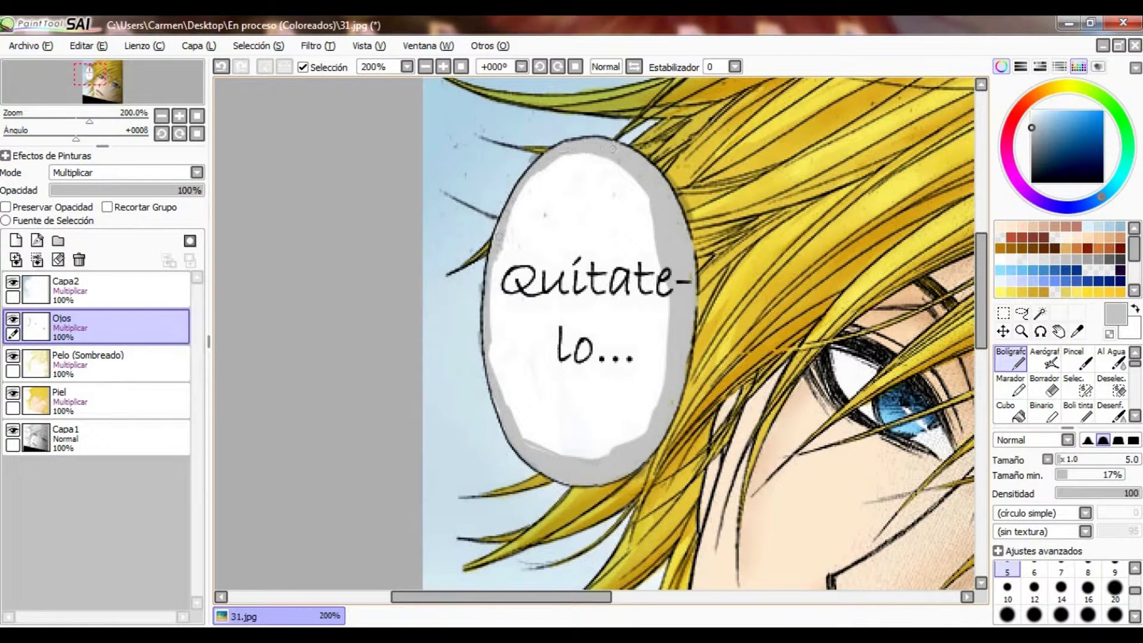
mouse_move(647, 235)
mouse_down()
mouse_move(602, 456)
mouse_move(494, 297)
mouse_move(631, 155)
mouse_up()
- Add darker grey along the speech bubble's edge and blend the shading smoothly inwards with the blur brush
click(1111, 411)
key(n)
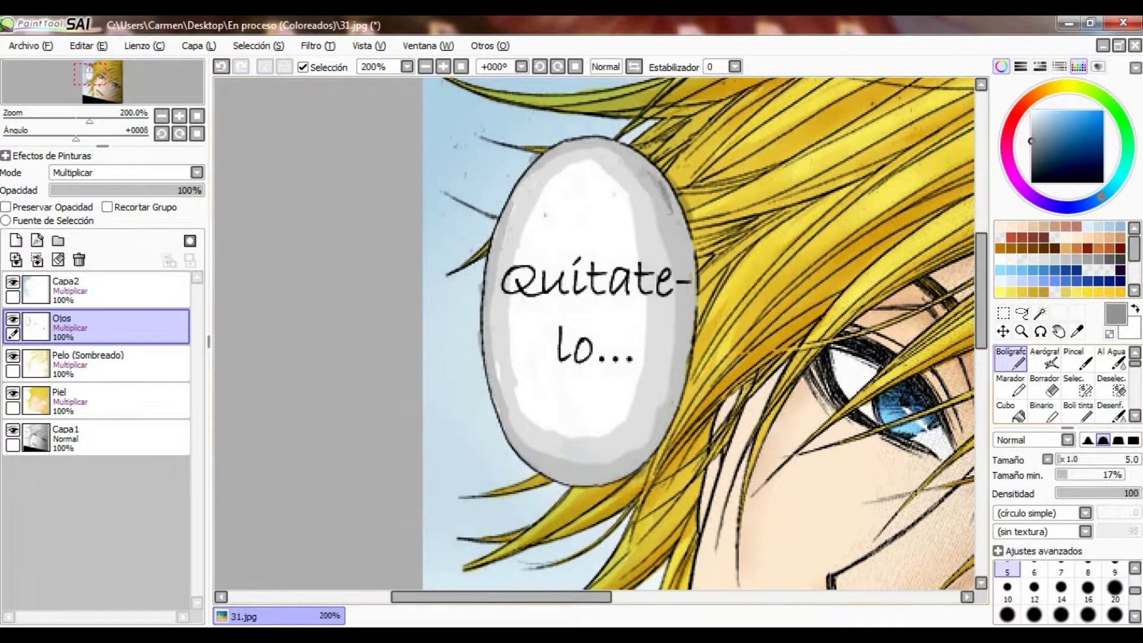
mouse_move(632, 257)
mouse_down()
mouse_move(578, 167)
mouse_move(685, 286)
mouse_up()
mouse_move(620, 410)
mouse_down()
mouse_move(658, 230)
mouse_move(633, 427)
mouse_up()
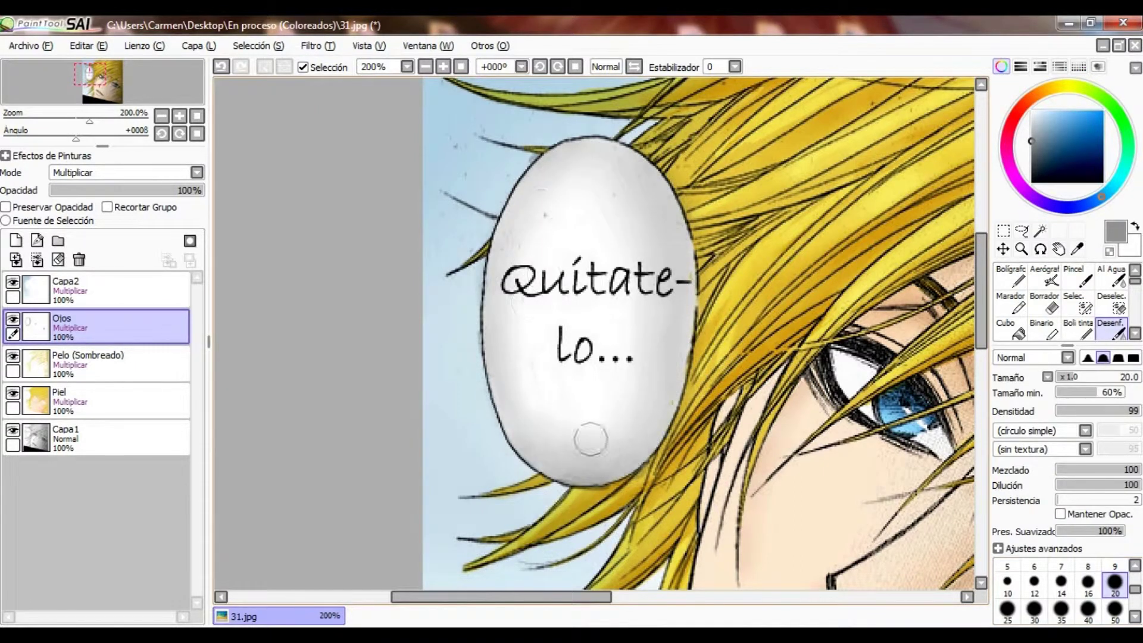
scroll(591, 440, down, 4)
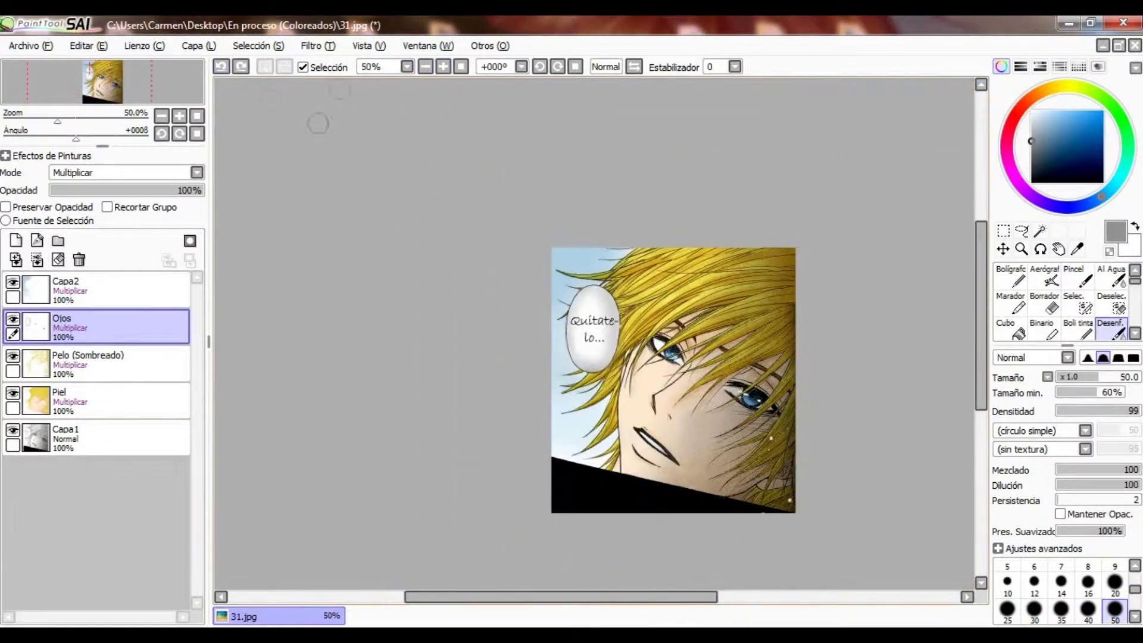
- Erase highlights into the speech bubble's grey shading with the eraser at size 20 and soften them with the blur brush
scroll(575, 361, up, 2)
key(e)
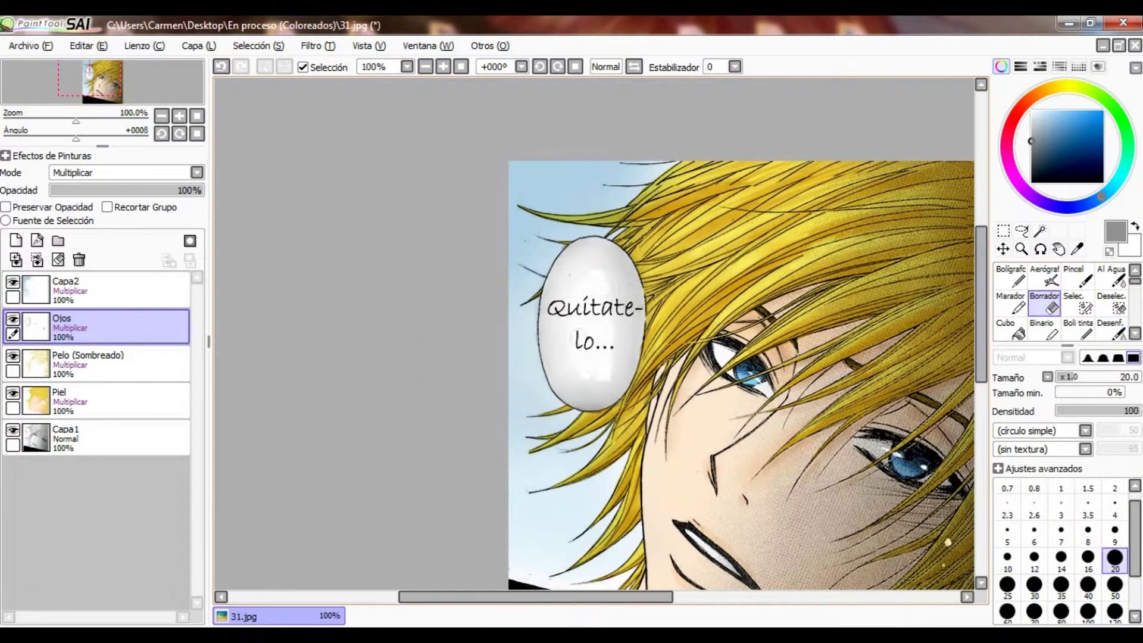
key(e)
scroll(595, 333, down, 4)
scroll(596, 334, up, 3)
scroll(596, 334, up, 1)
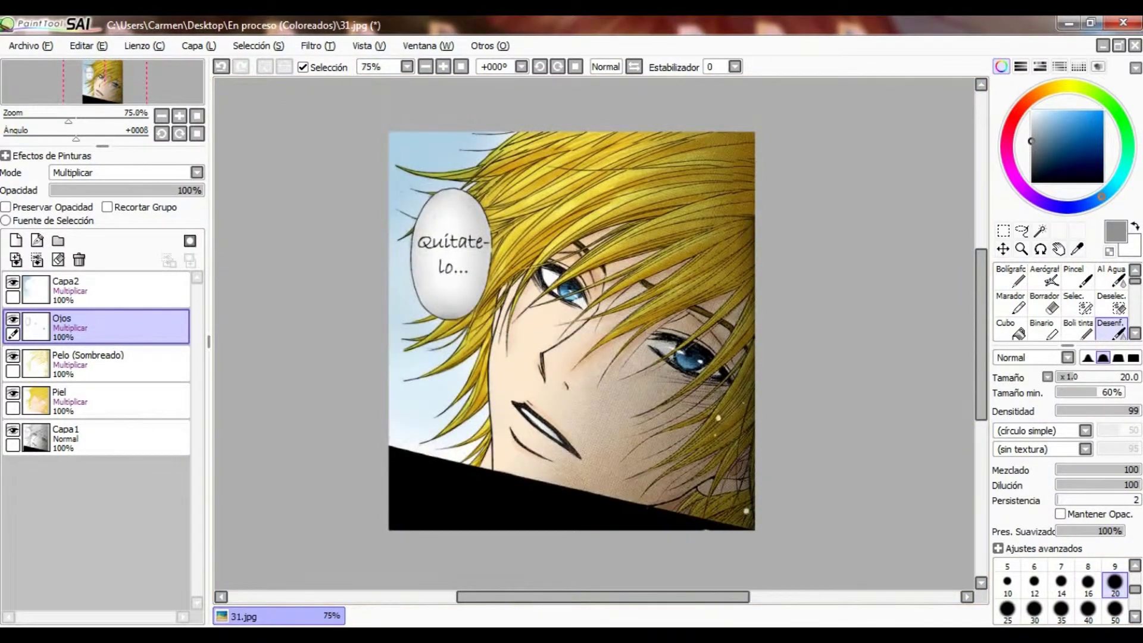
- Handwrite "Color by:" in white on the black band of Capa1 with the pen at size 3
click(1079, 66)
key(e)
scroll(596, 333, up, 4)
click(95, 438)
key(n)
scroll(595, 334, down, 5)
click(1061, 571)
drag(453, 325, 432, 378)
drag(613, 298, 640, 366)
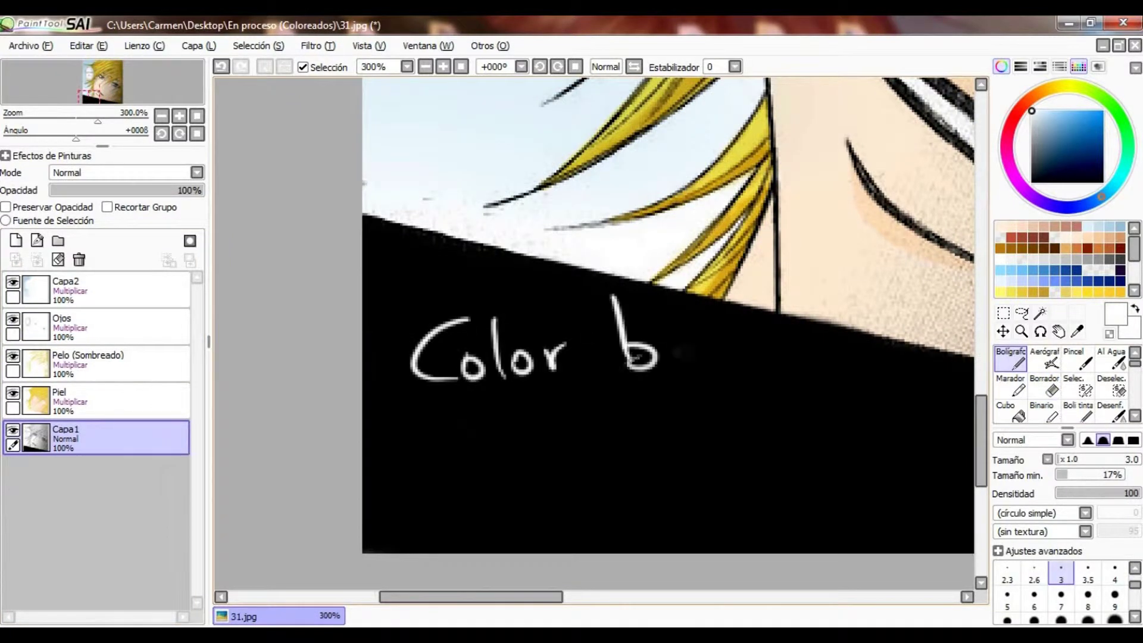
drag(691, 336, 667, 390)
- Handwrite the colorist's signature in white beneath the credit text, with an underline running between the two names
drag(468, 521, 605, 527)
drag(679, 453, 953, 382)
drag(667, 393, 631, 470)
drag(655, 440, 870, 381)
drag(703, 443, 708, 512)
drag(732, 453, 821, 452)
drag(828, 447, 923, 426)
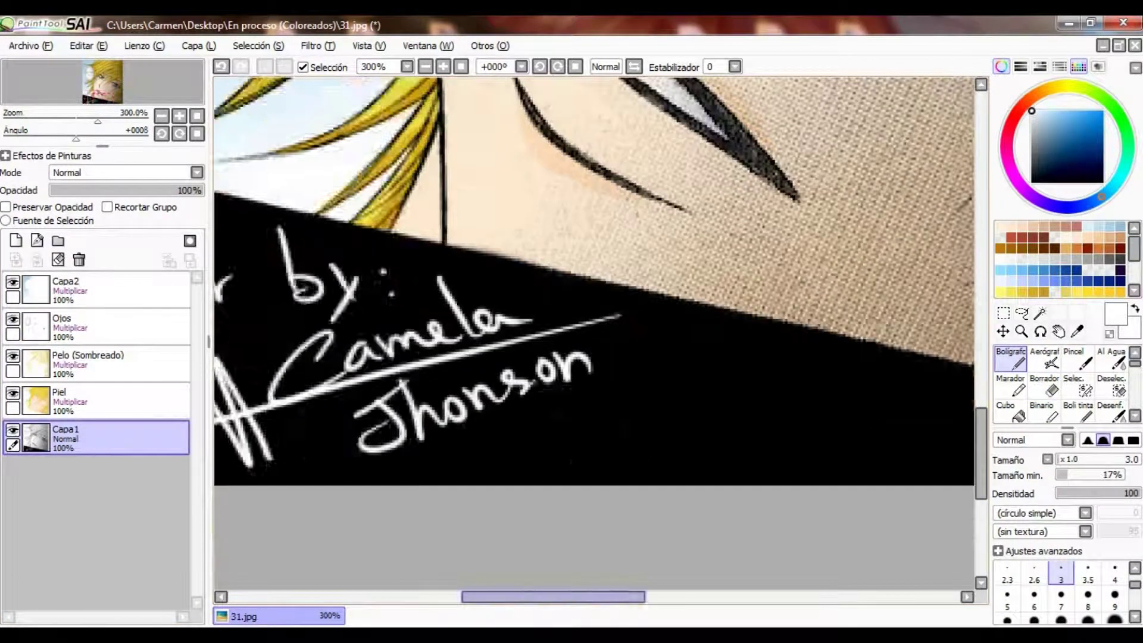
- Handwrite a further white caption on the black band to the right of the signature
scroll(596, 334, right, 3)
mouse_move(543, 420)
mouse_down()
mouse_move(539, 471)
mouse_move(706, 471)
mouse_up()
drag(723, 411, 762, 456)
scroll(596, 334, right, 3)
drag(634, 410, 673, 464)
drag(684, 441, 798, 470)
mouse_move(801, 479)
mouse_down()
mouse_move(836, 451)
mouse_move(796, 486)
mouse_up()
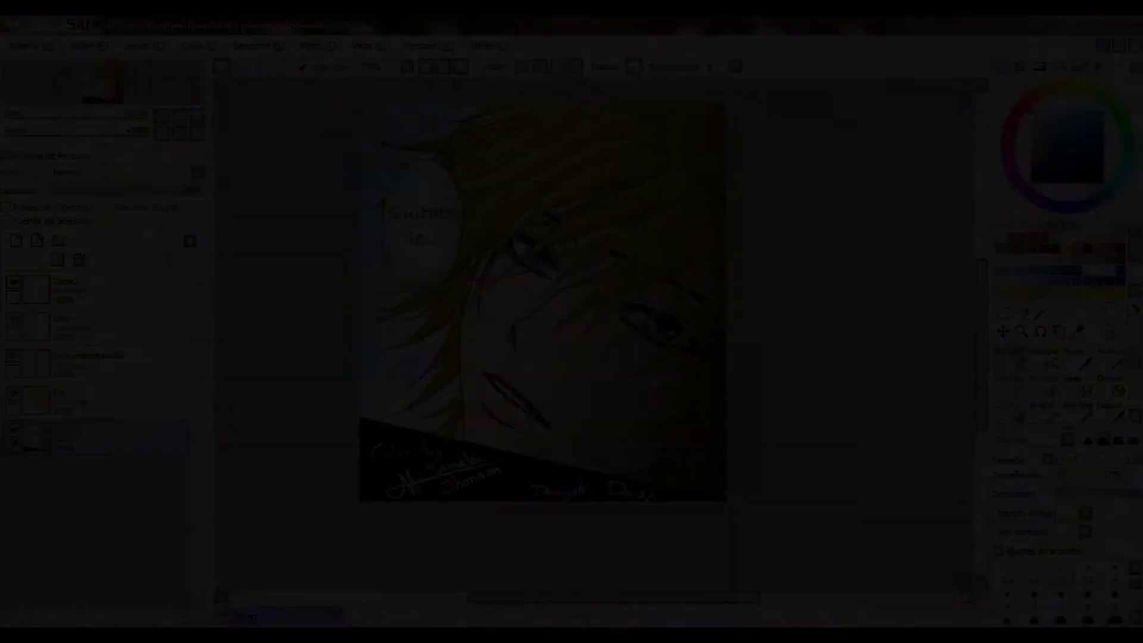